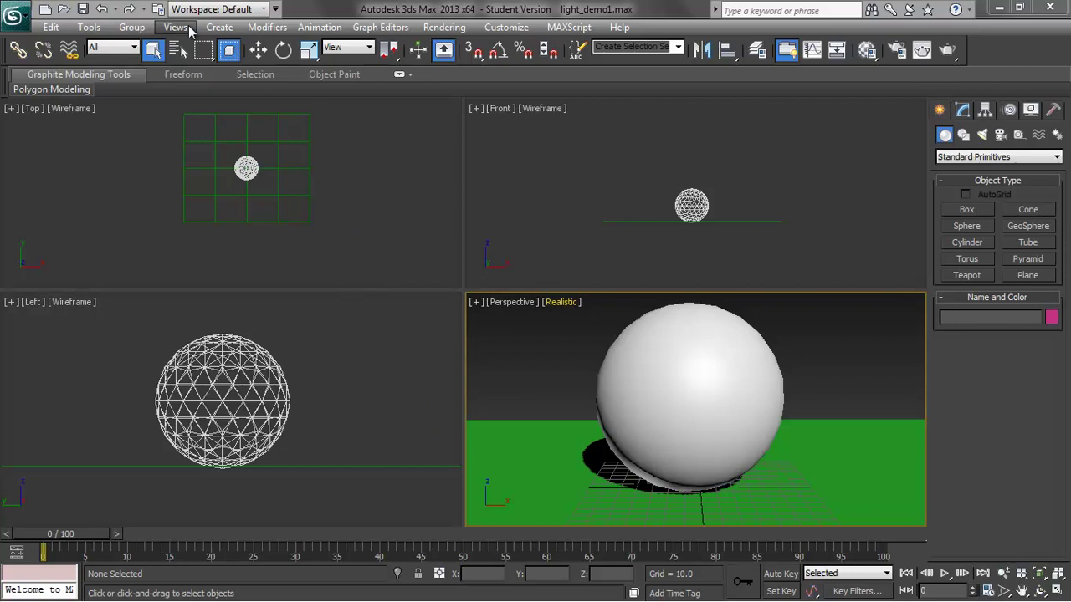
pyautogui.click(221, 27)
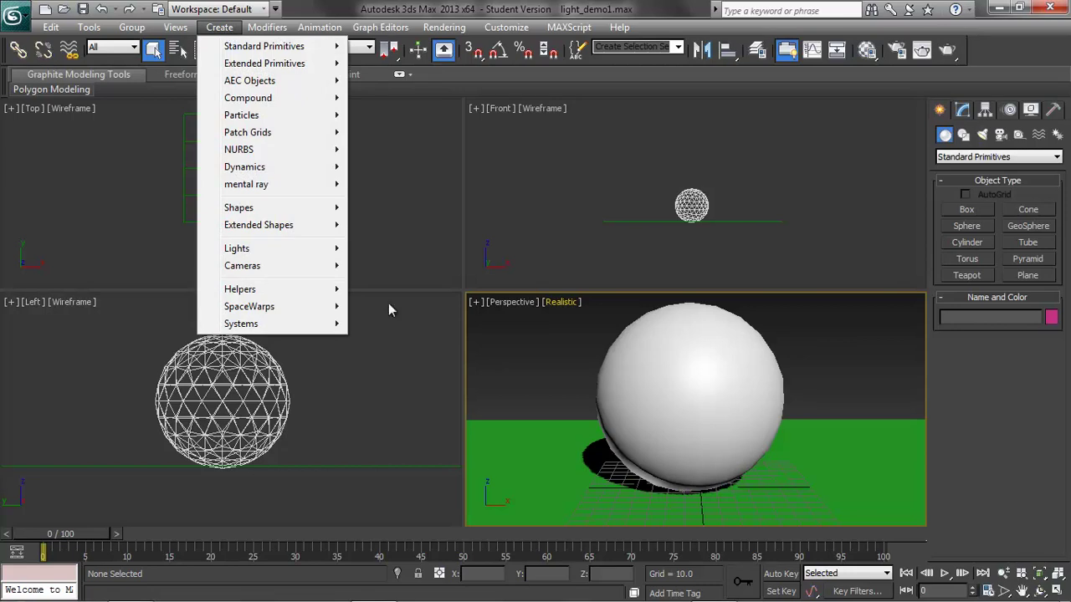
pyautogui.click(861, 412)
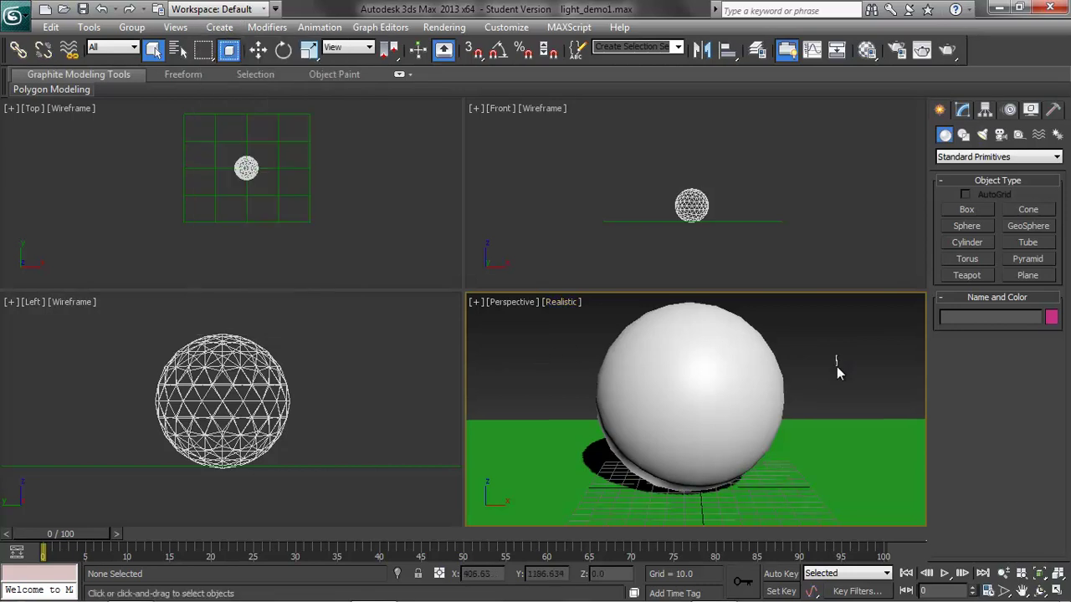
pyautogui.scroll(-3, 825, 366)
pyautogui.scroll(1, 824, 364)
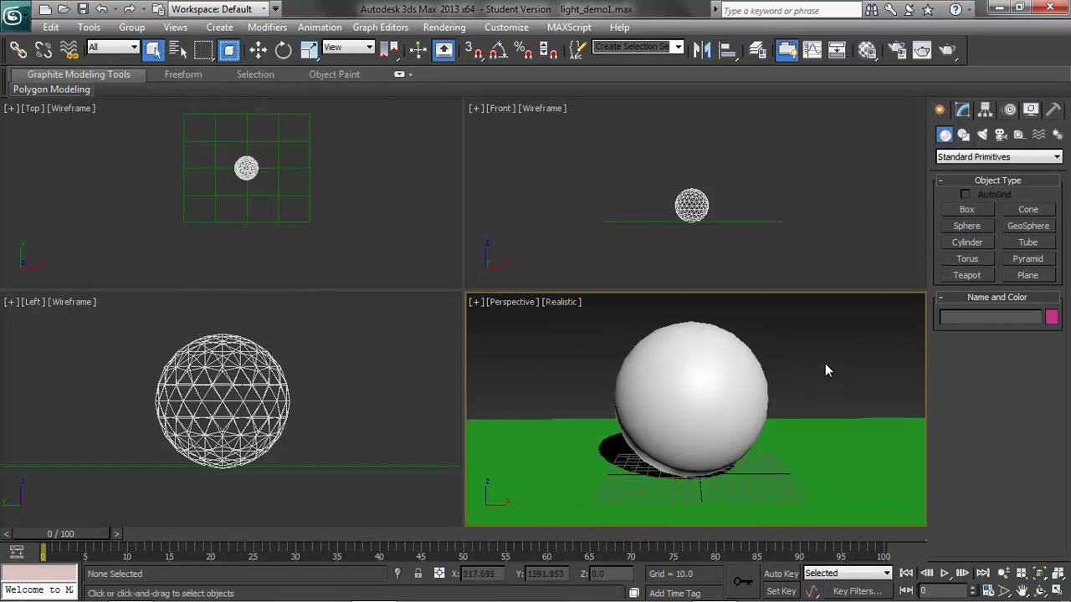
pyautogui.rightClick(872, 406)
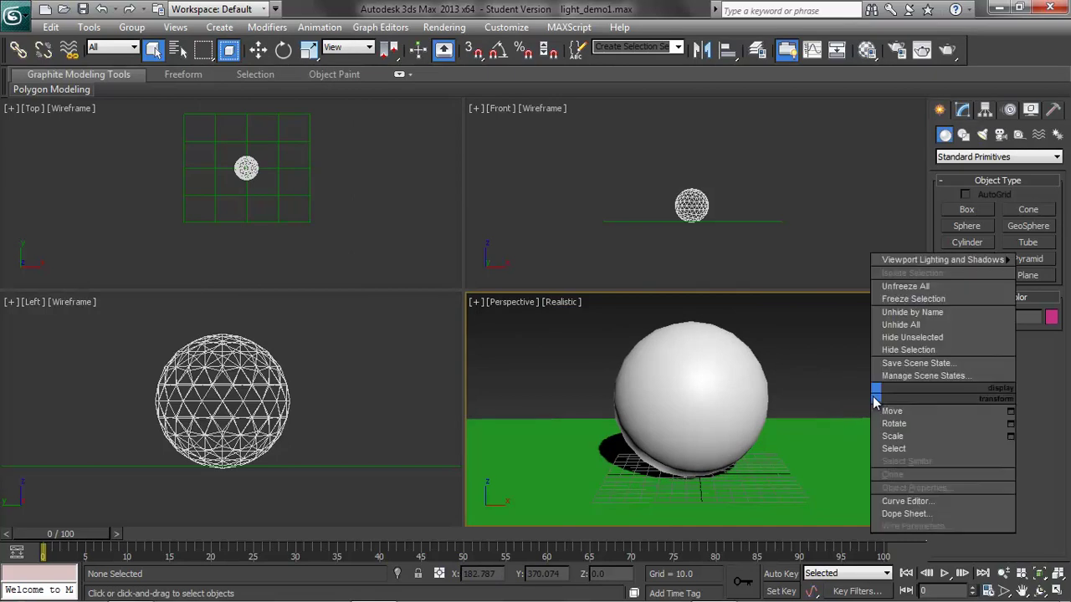
pyautogui.click(826, 398)
# Render the Perspective view of the sphere on the green plane and close the rendered frame.
pyautogui.keyDown('alt'); pyautogui.moveTo(824, 407); pyautogui.dragTo(985, 405, button='middle'); pyautogui.keyUp('alt')
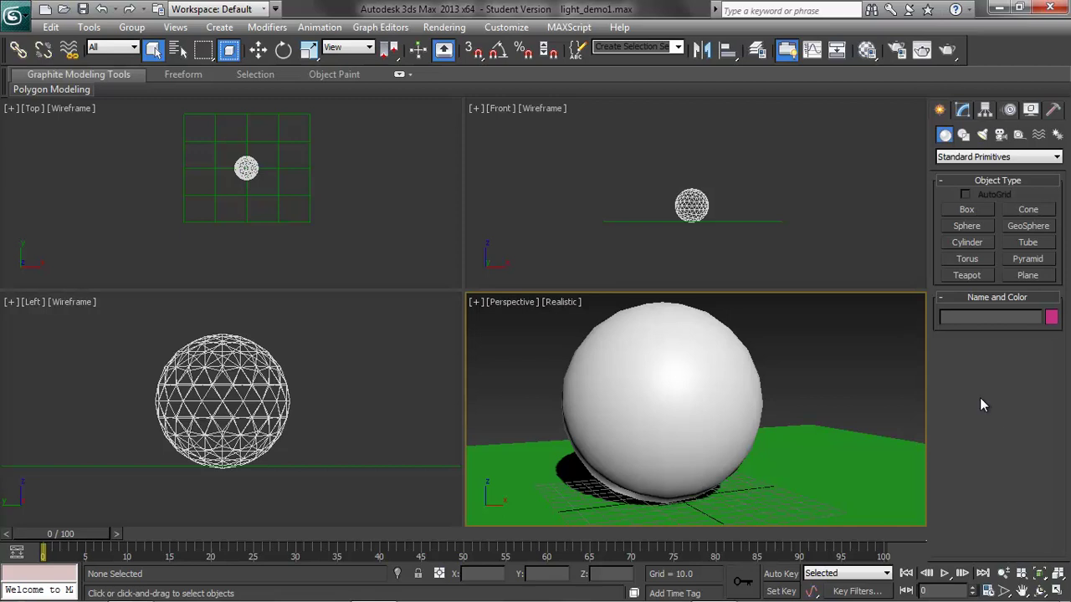
pyautogui.keyDown('alt'); pyautogui.moveTo(837, 439); pyautogui.dragTo(774, 462, button='middle'); pyautogui.keyUp('alt')
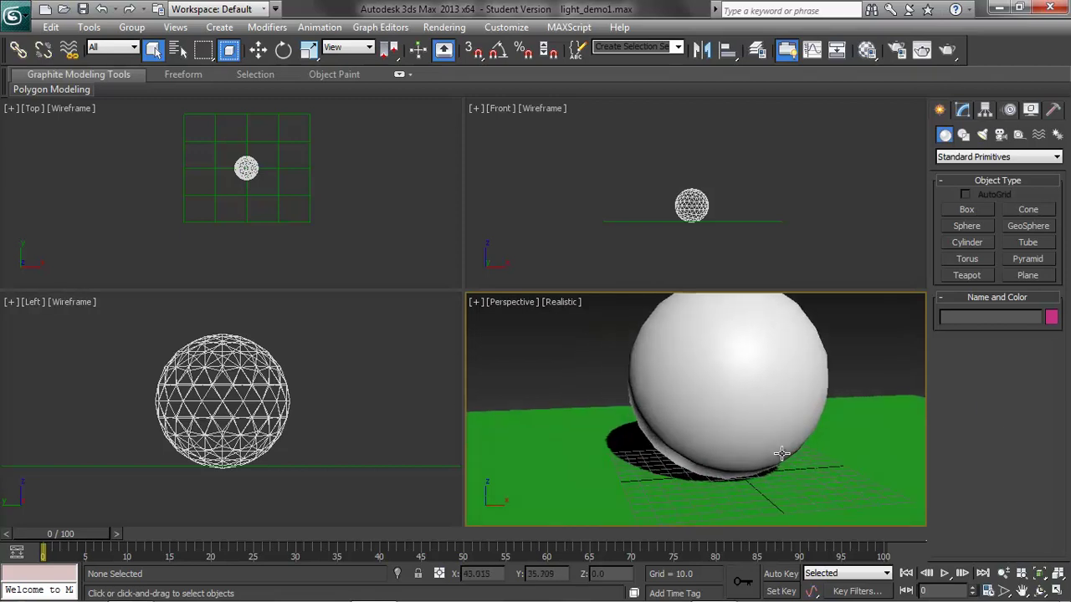
pyautogui.keyDown('alt'); pyautogui.moveTo(830, 400); pyautogui.dragTo(799, 408, button='middle'); pyautogui.keyUp('alt')
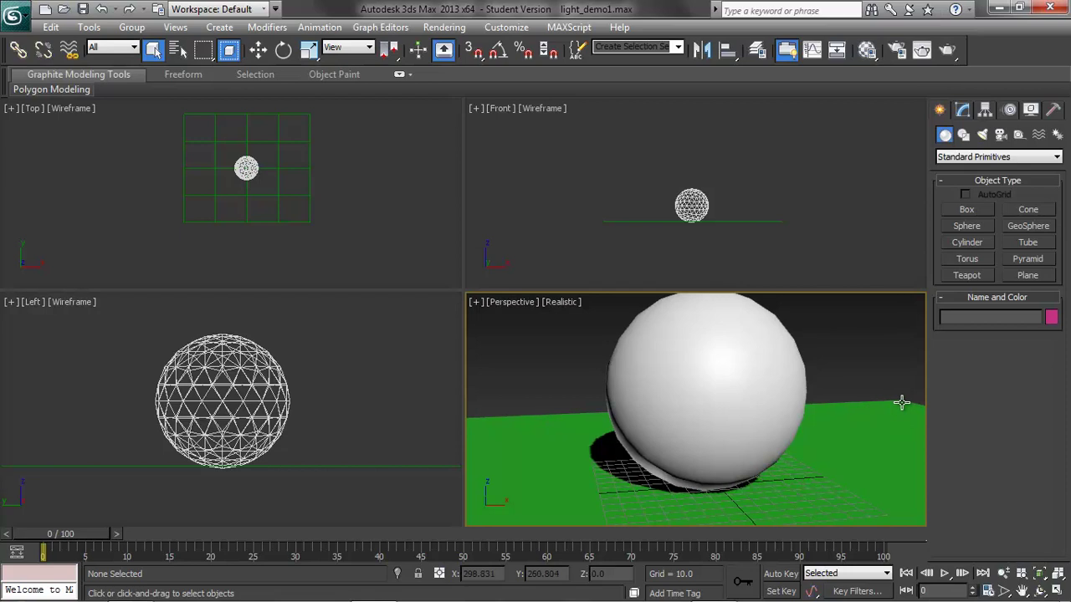
pyautogui.keyDown('alt'); pyautogui.moveTo(824, 430); pyautogui.dragTo(822, 462, button='middle'); pyautogui.keyUp('alt')
pyautogui.click(948, 50)
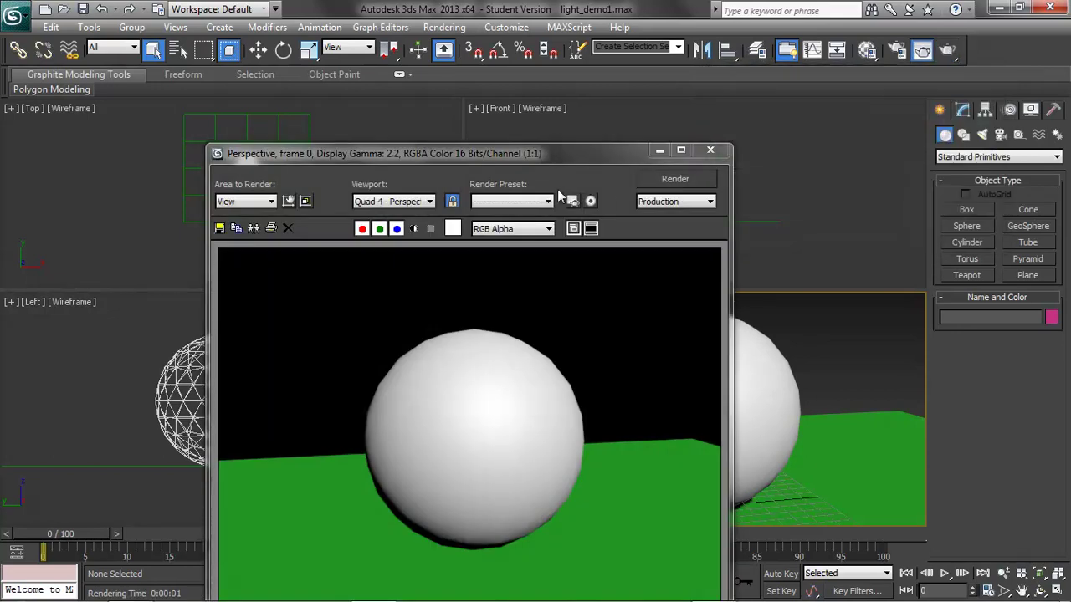
pyautogui.moveTo(568, 157); pyautogui.dragTo(429, 104)
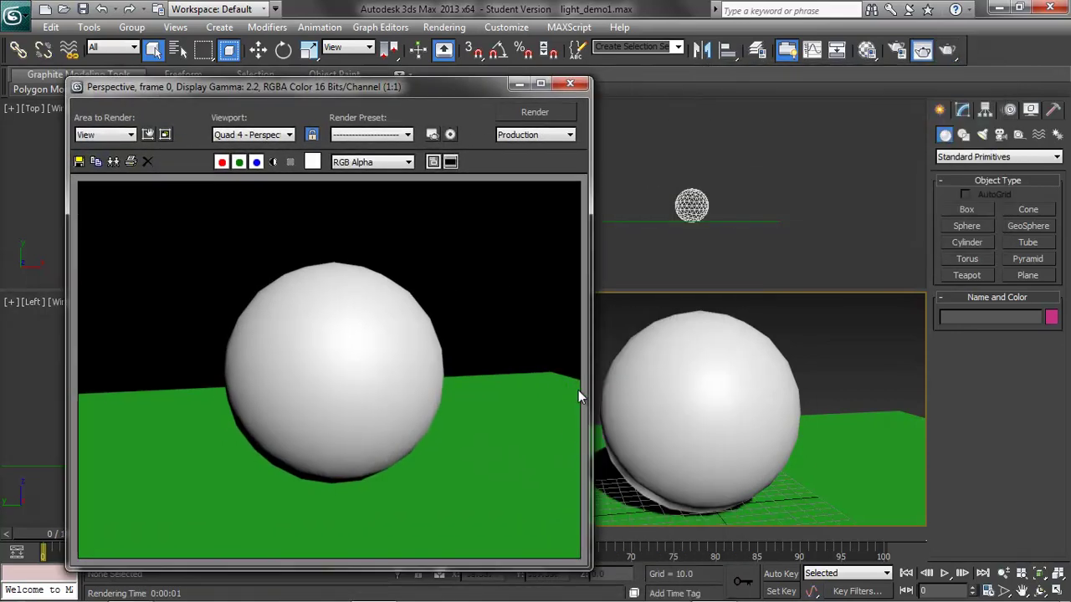
pyautogui.click(569, 84)
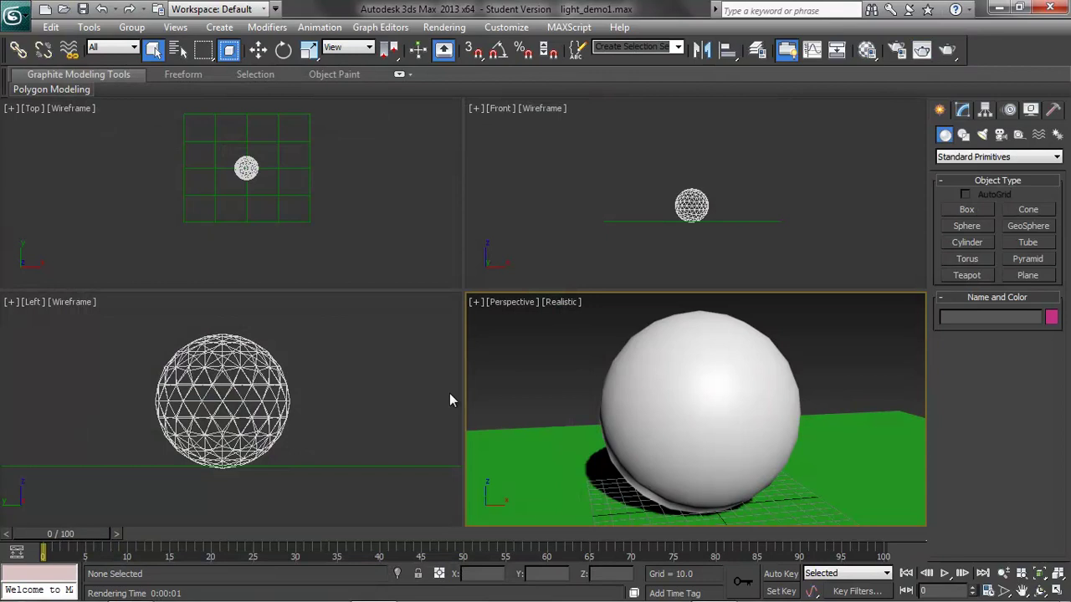
# Show safe frames in the Perspective viewport and frame the sphere within them.
pyautogui.click(512, 302)
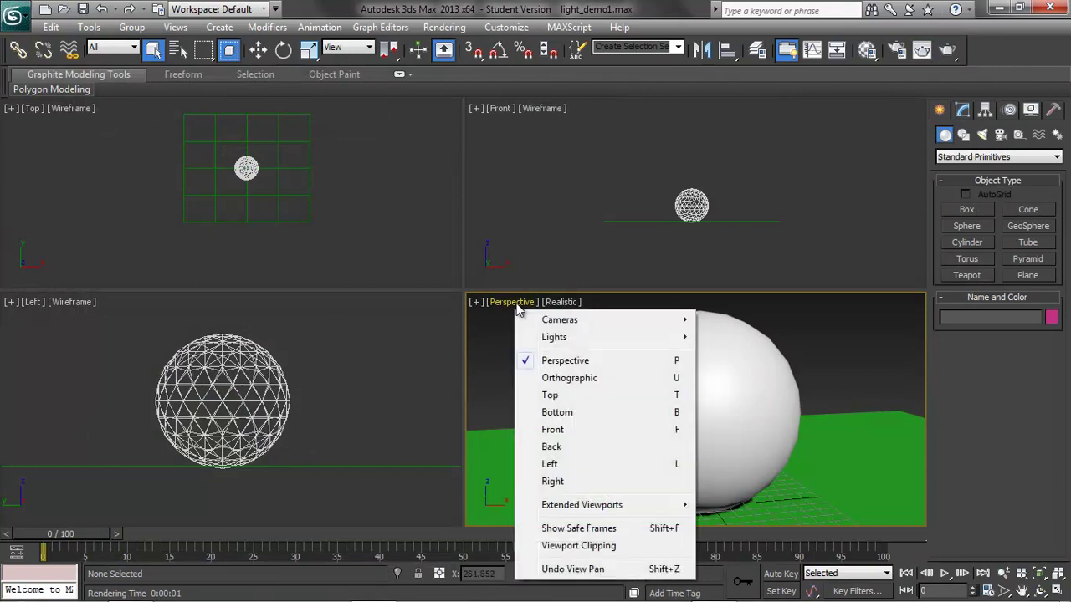
pyautogui.click(585, 528)
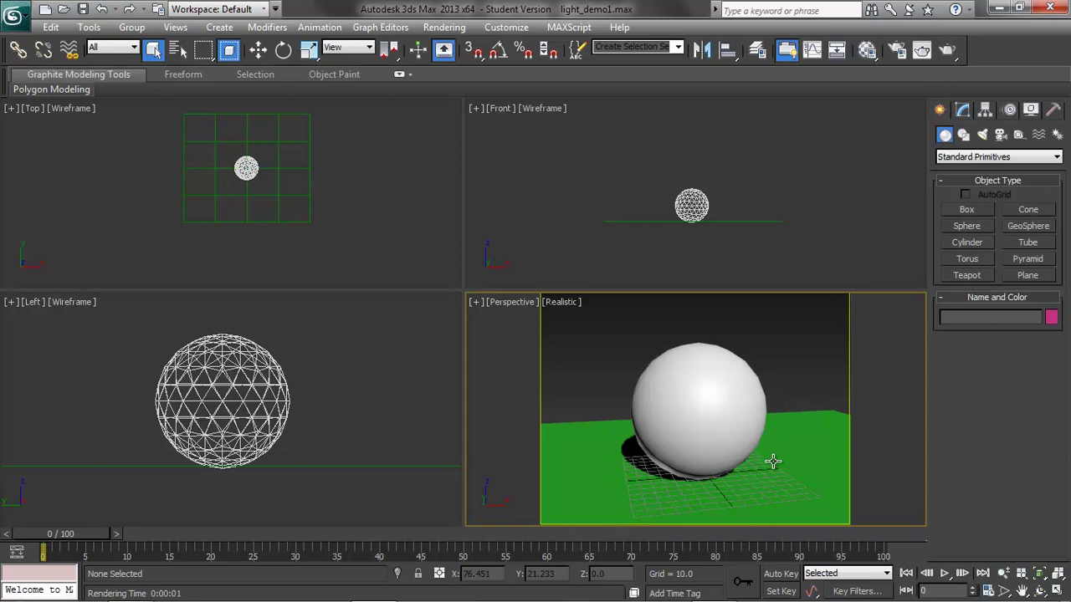
pyautogui.keyDown('alt'); pyautogui.moveTo(773, 461); pyautogui.dragTo(825, 447, button='middle'); pyautogui.keyUp('alt')
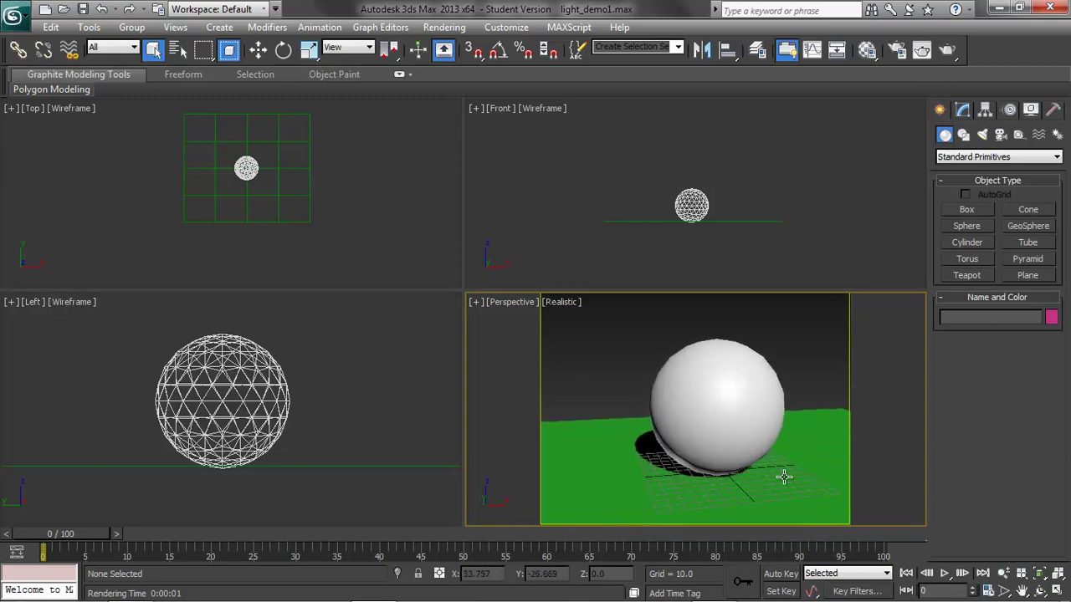
# Scale the green ground plane wider along the X axis and test-render the Perspective view.
pyautogui.click(803, 466)
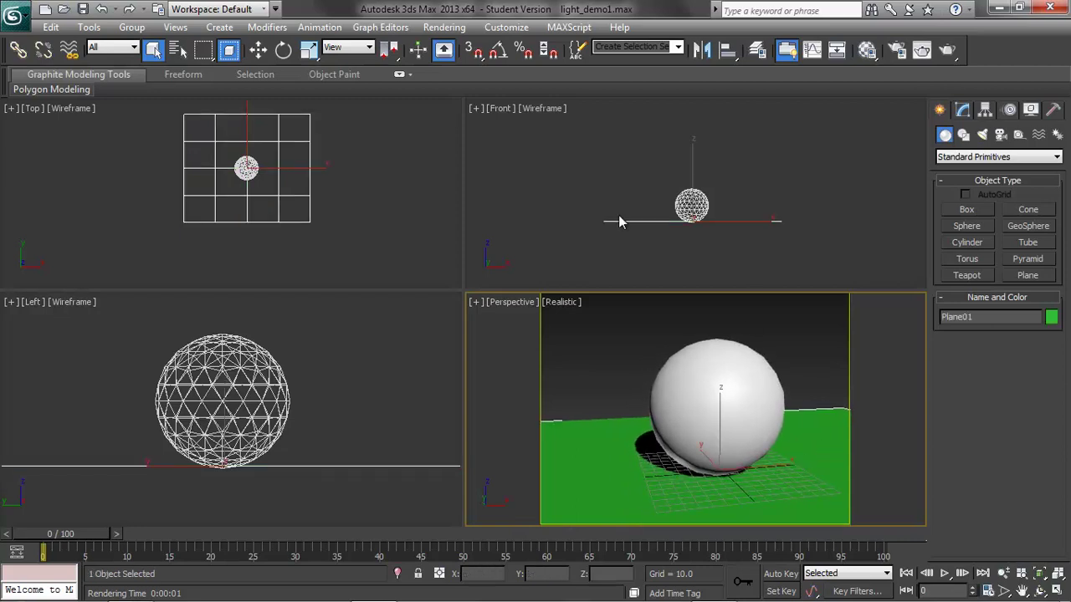
pyautogui.click(311, 50)
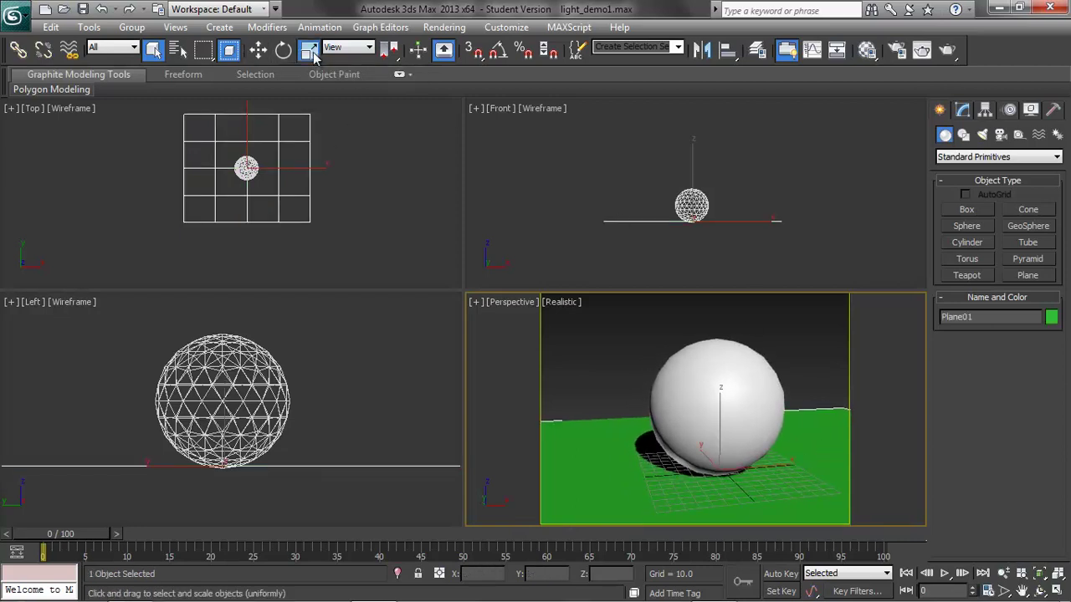
pyautogui.click(326, 166)
pyautogui.moveTo(330, 167); pyautogui.dragTo(354, 167)
pyautogui.click(609, 329)
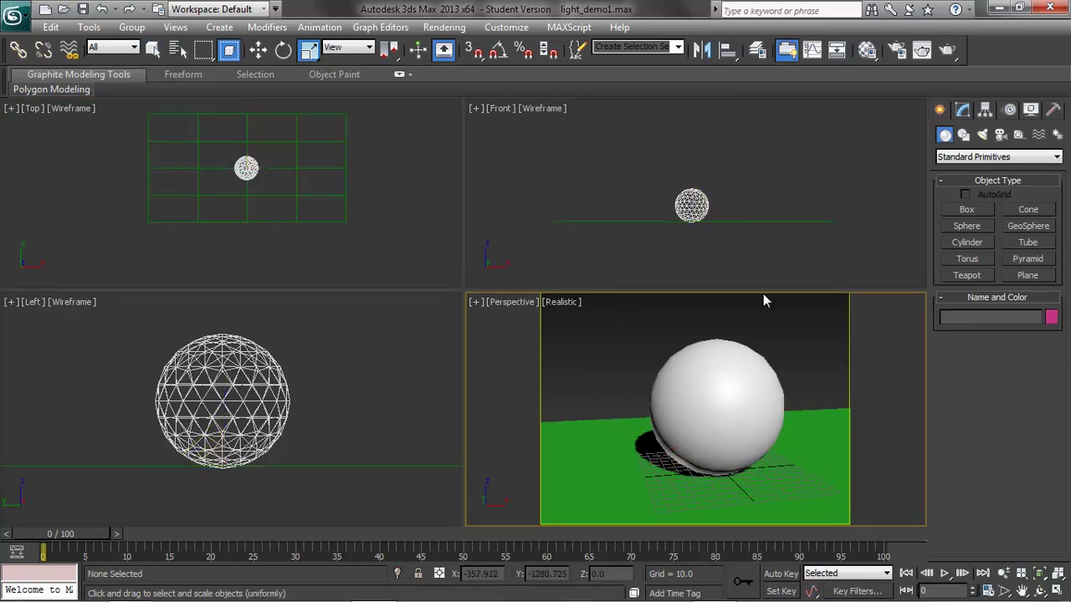
pyautogui.click(948, 50)
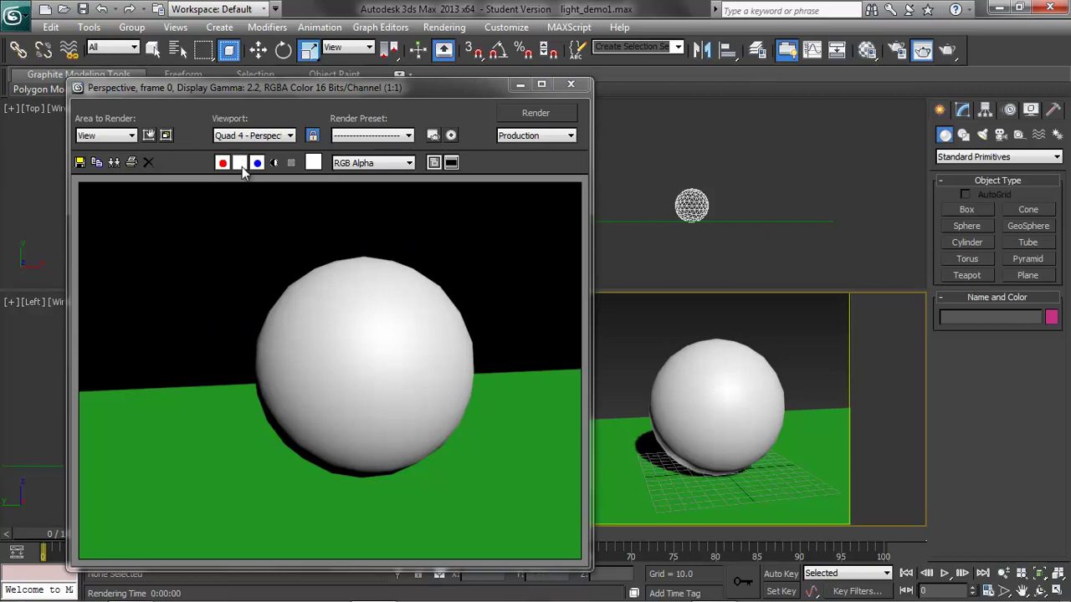
pyautogui.click(571, 89)
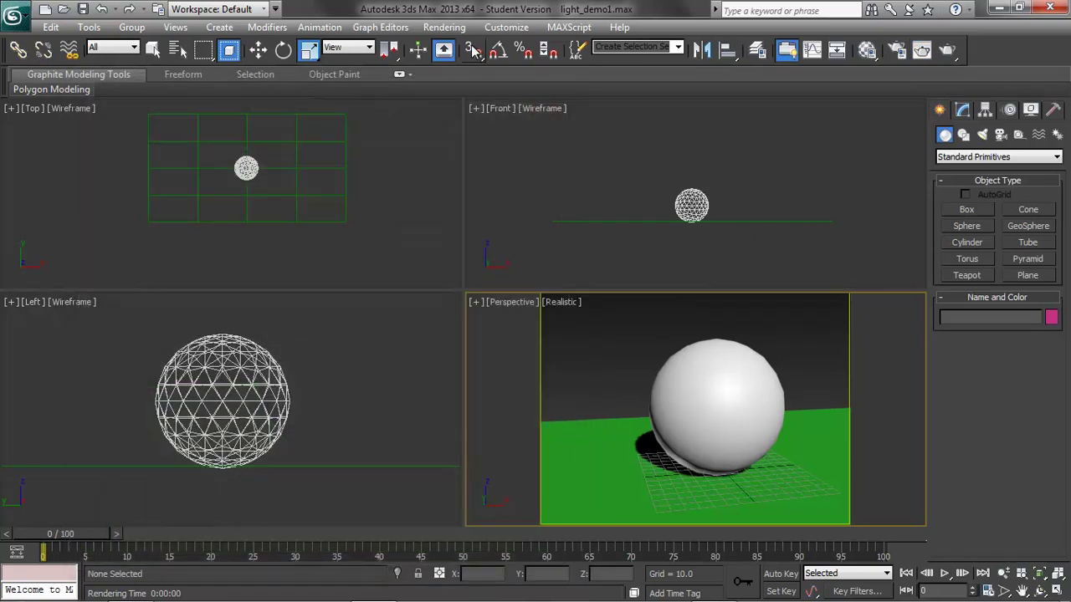
# Set the environment background color to light blue (red 74, green 160, blue 227) and test-render the Perspective view.
pyautogui.click(445, 28)
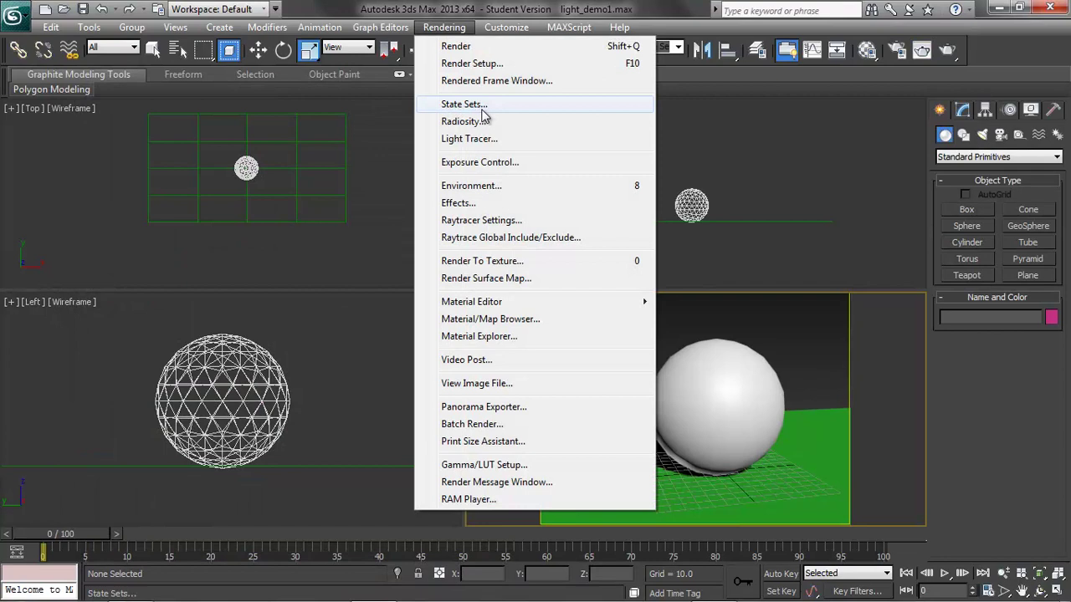
pyautogui.click(483, 186)
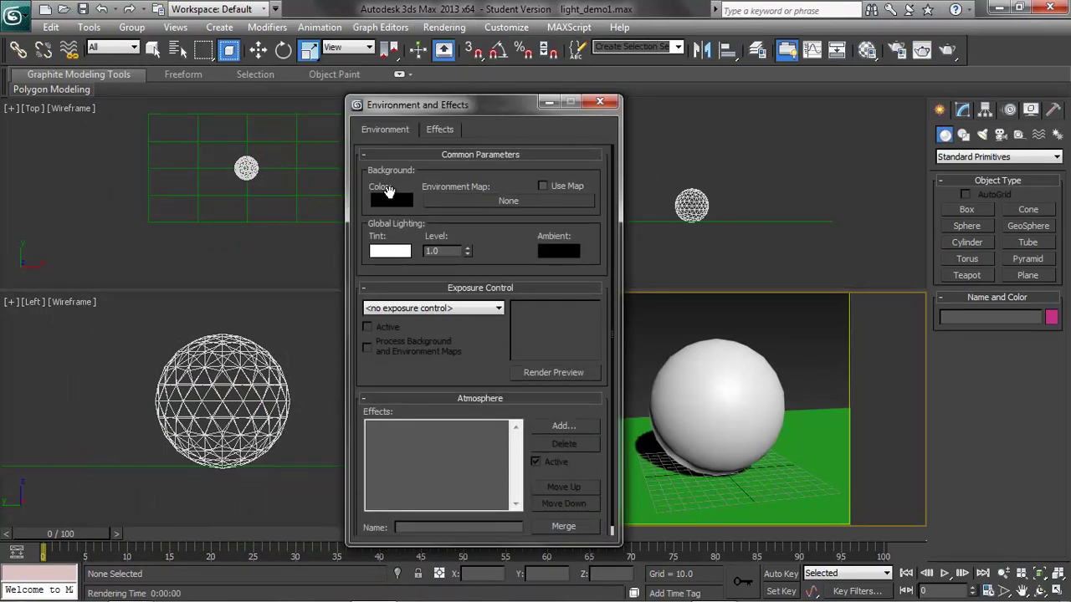
pyautogui.click(388, 198)
pyautogui.click(384, 147)
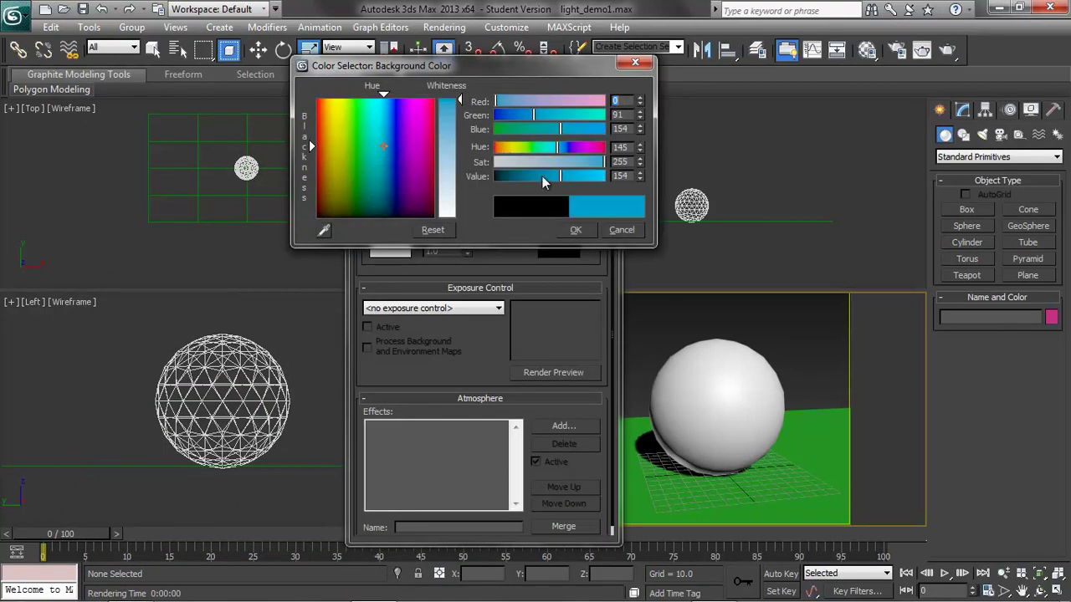
pyautogui.moveTo(559, 176)
pyautogui.mouseDown()
pyautogui.moveTo(596, 178)
pyautogui.moveTo(595, 164)
pyautogui.moveTo(574, 167)
pyautogui.mouseUp()
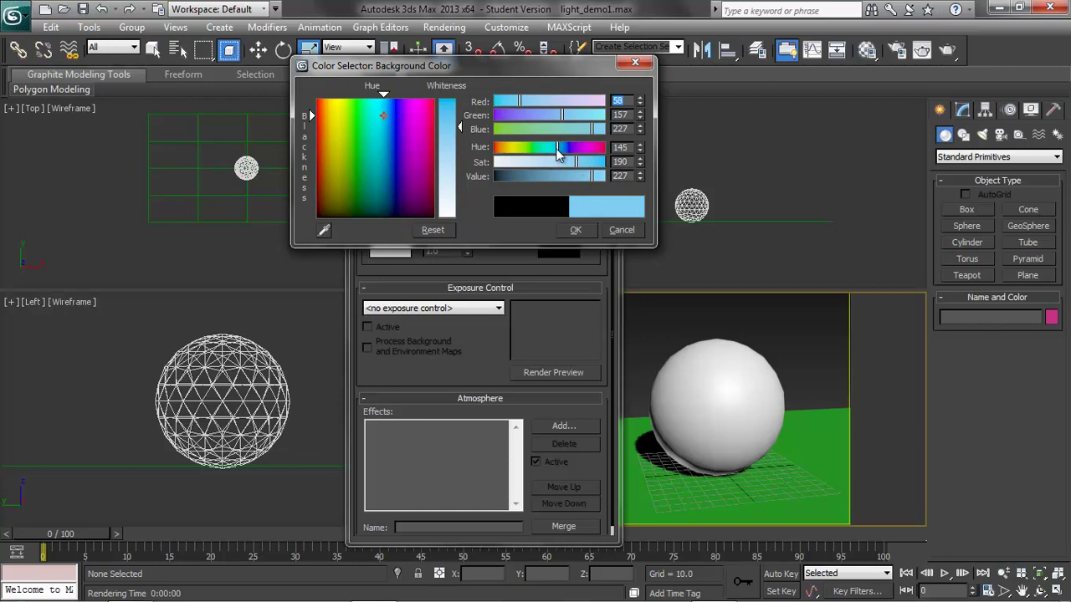
pyautogui.moveTo(575, 161); pyautogui.dragTo(607, 167)
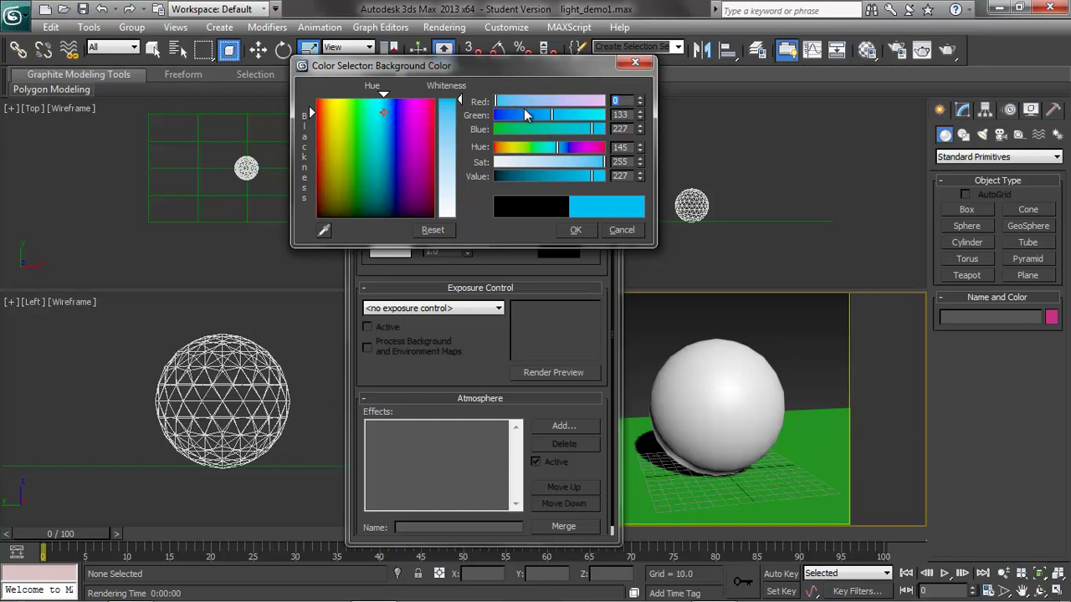
pyautogui.moveTo(526, 114); pyautogui.dragTo(568, 115)
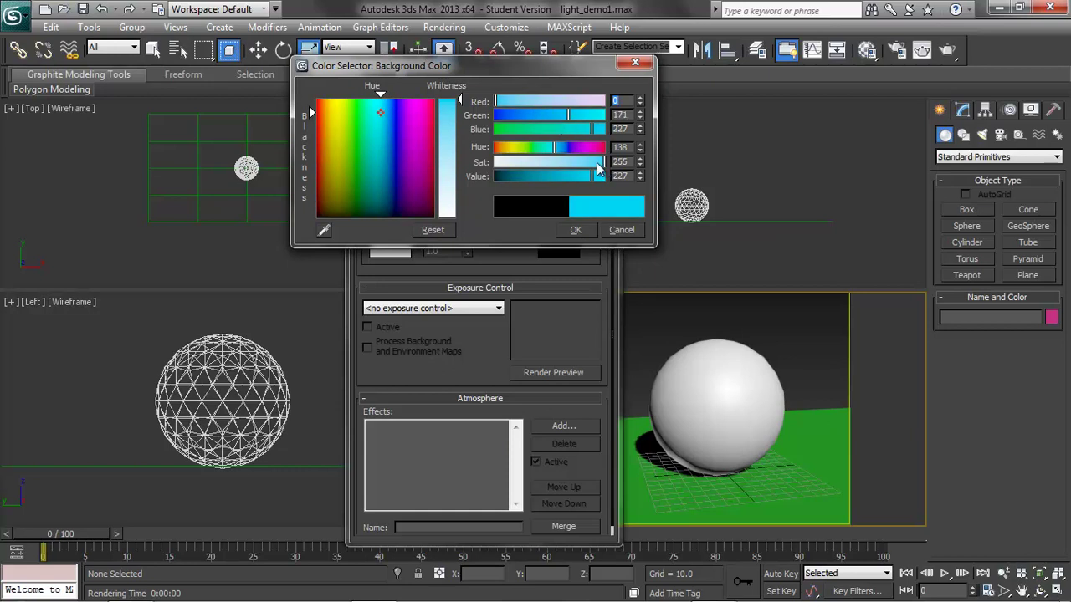
pyautogui.moveTo(596, 163); pyautogui.dragTo(568, 167)
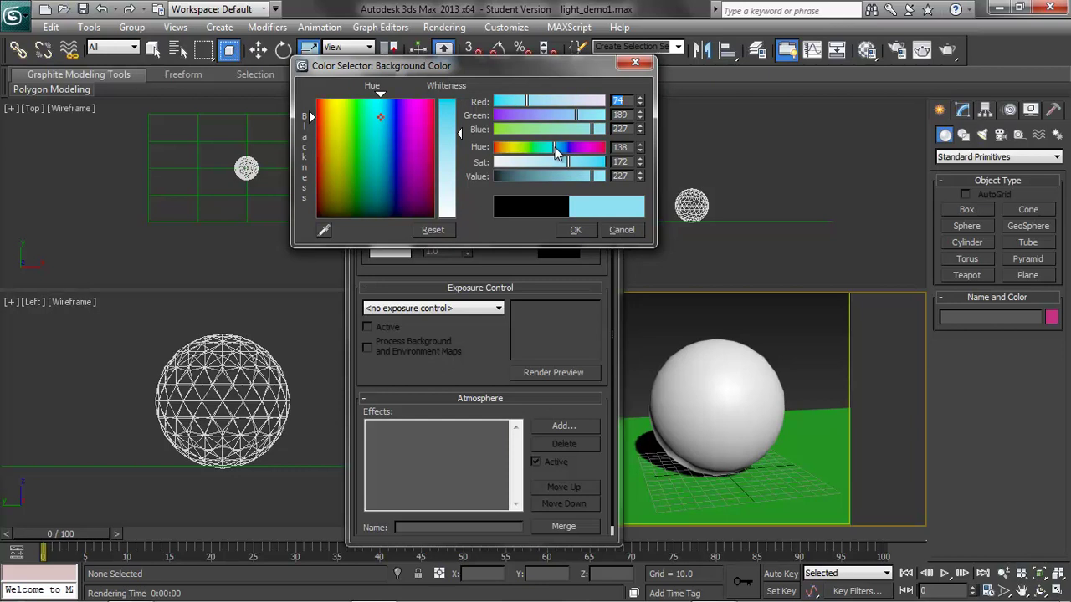
pyautogui.moveTo(555, 147); pyautogui.dragTo(557, 147)
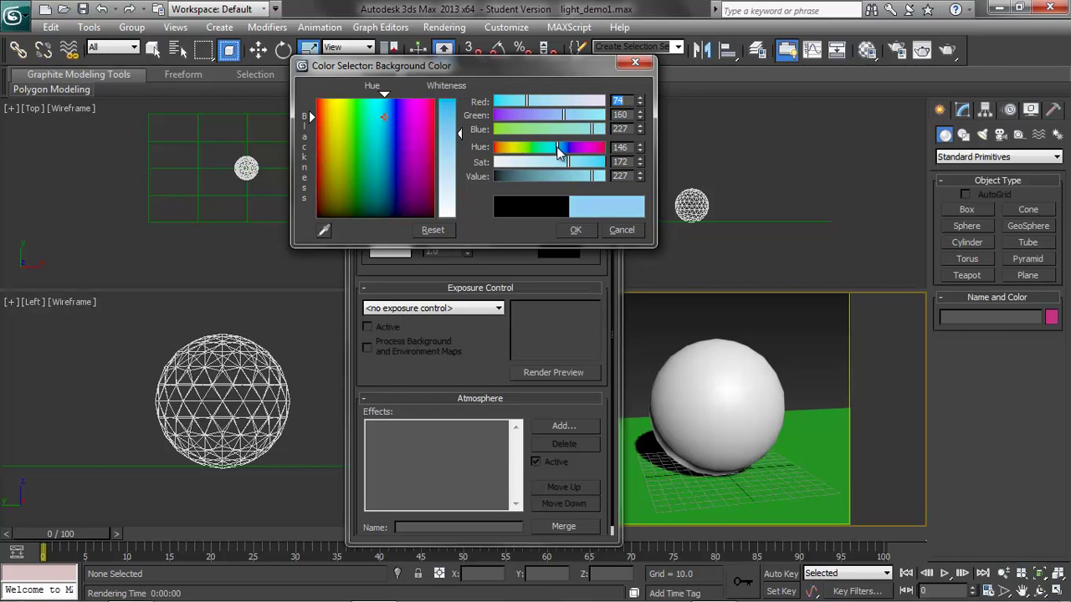
pyautogui.click(584, 228)
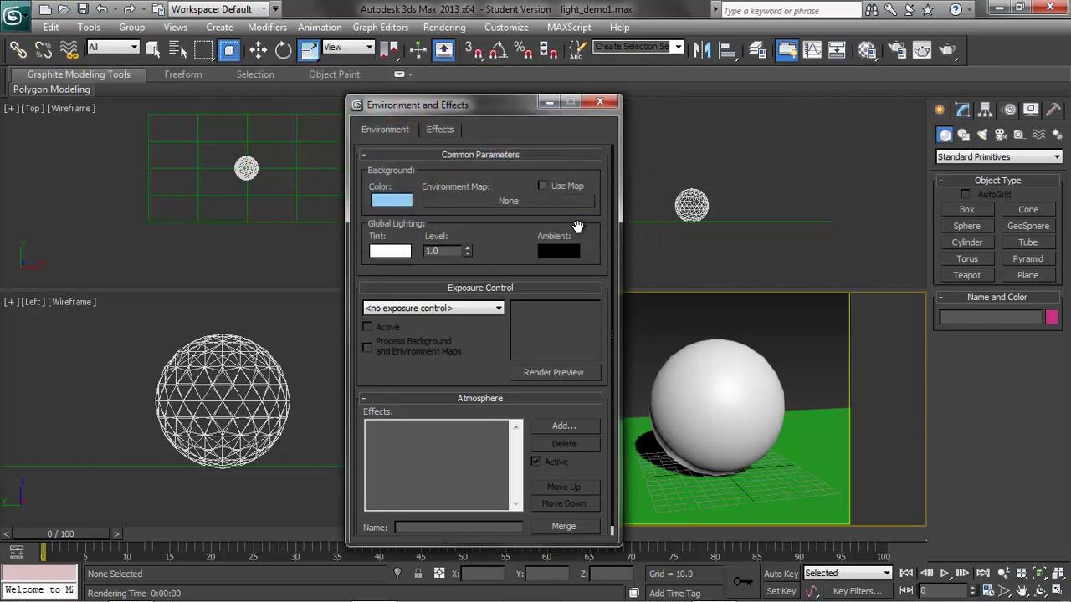
pyautogui.click(599, 102)
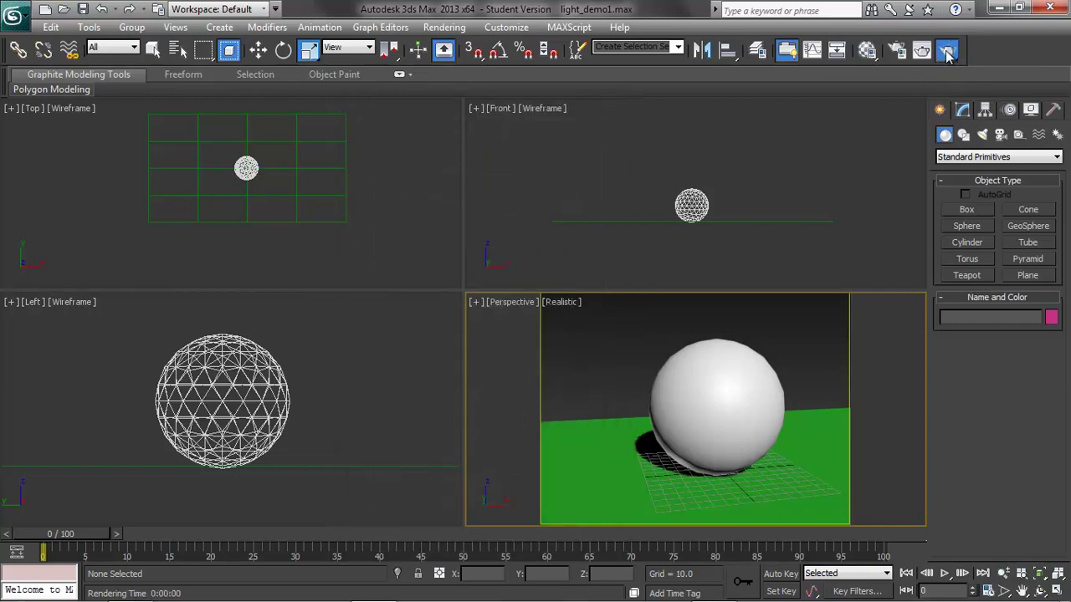
pyautogui.click(946, 51)
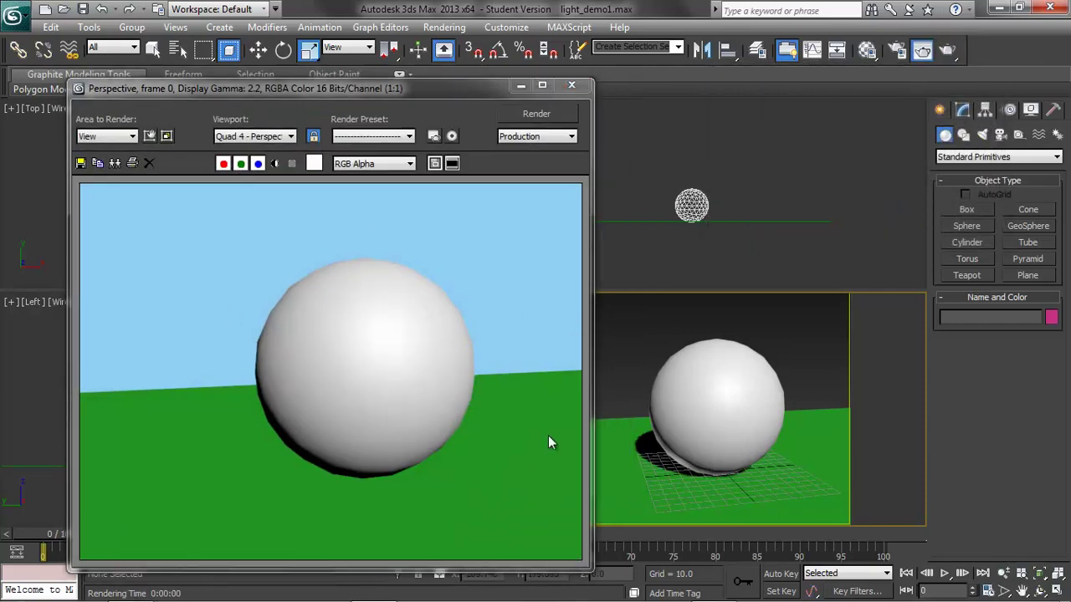
pyautogui.click(584, 87)
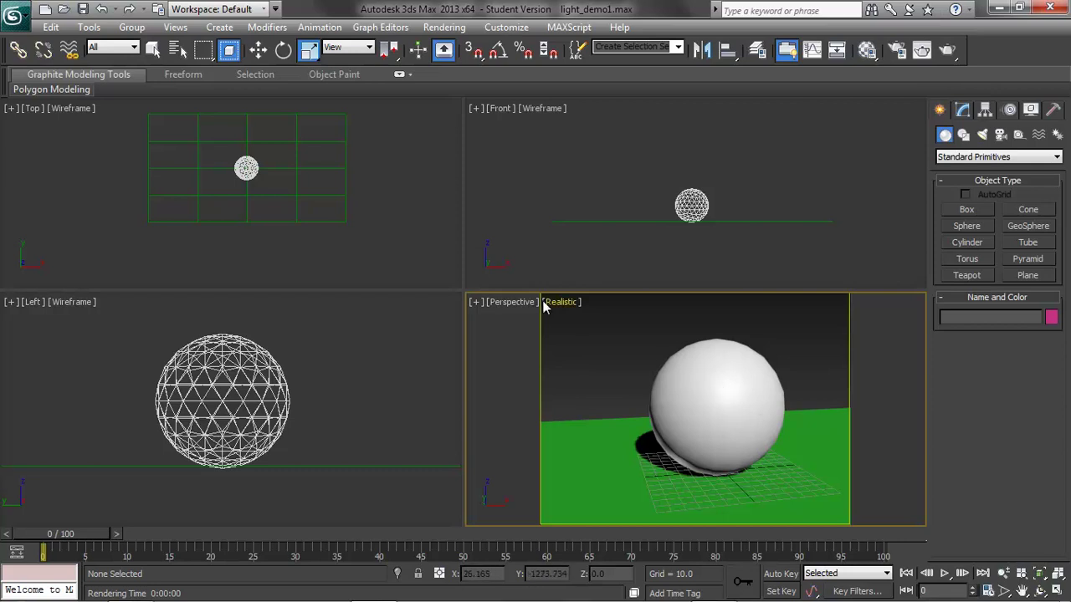
# Create a standard Omni light in the Top view, in front and left of the sphere, at about X -191, Y -96.
pyautogui.click(223, 28)
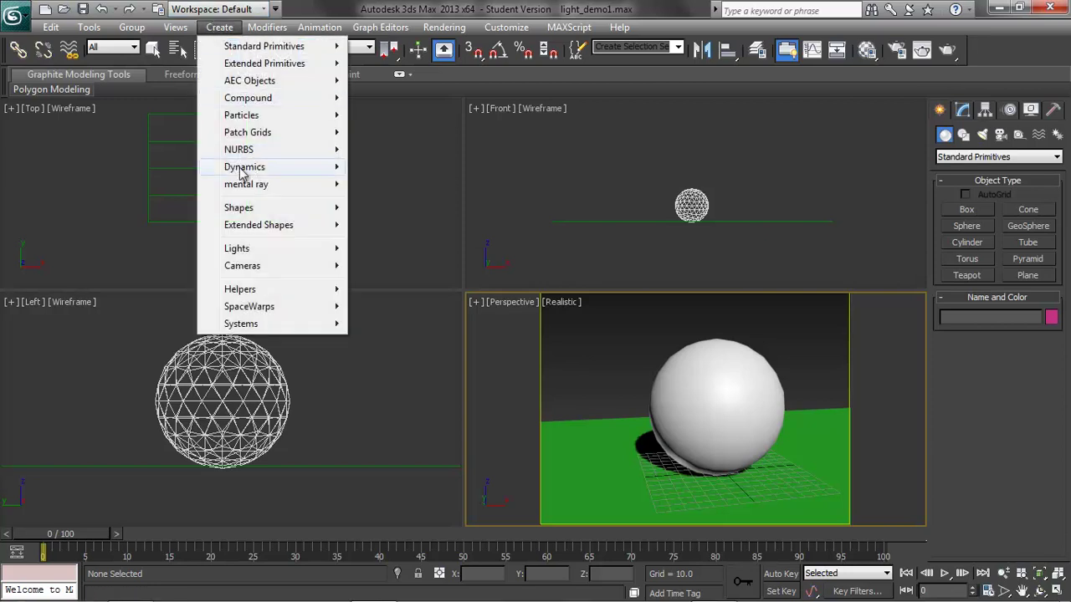
pyautogui.moveTo(244, 248)
pyautogui.moveTo(445, 266)
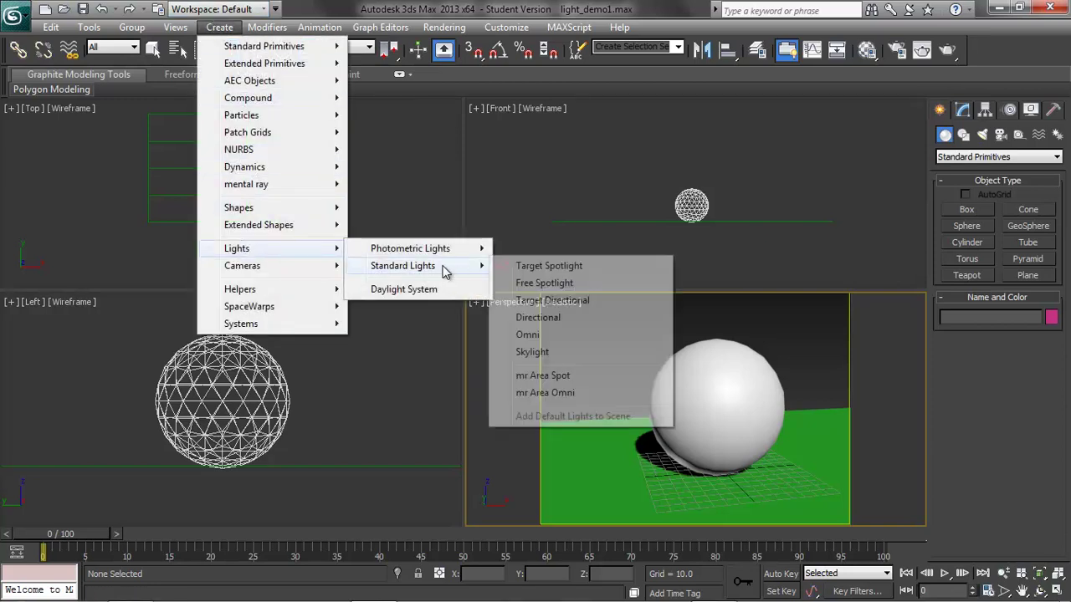
pyautogui.click(541, 335)
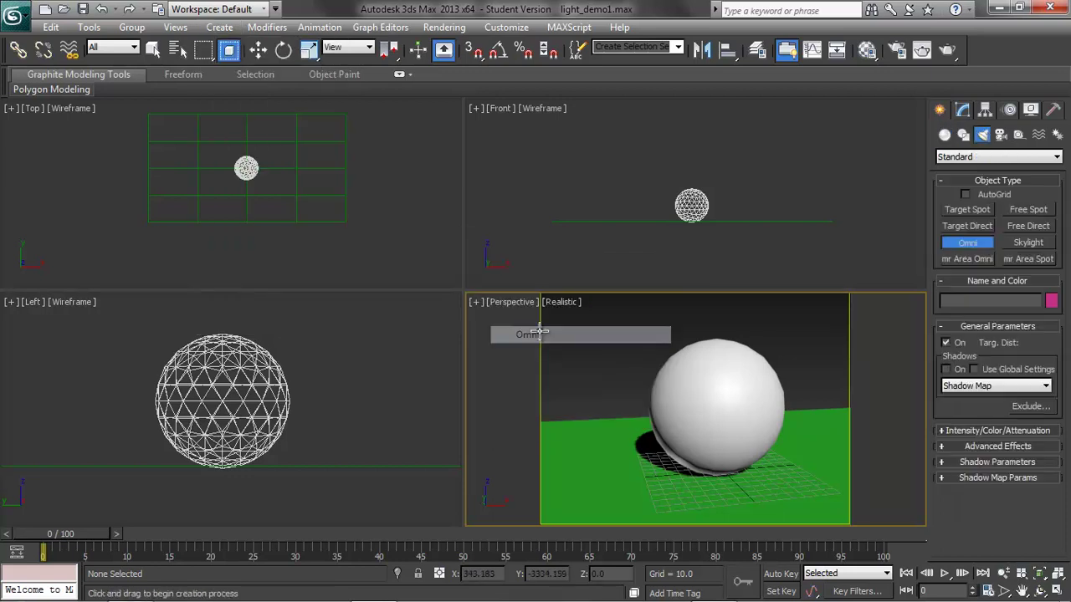
pyautogui.click(209, 189)
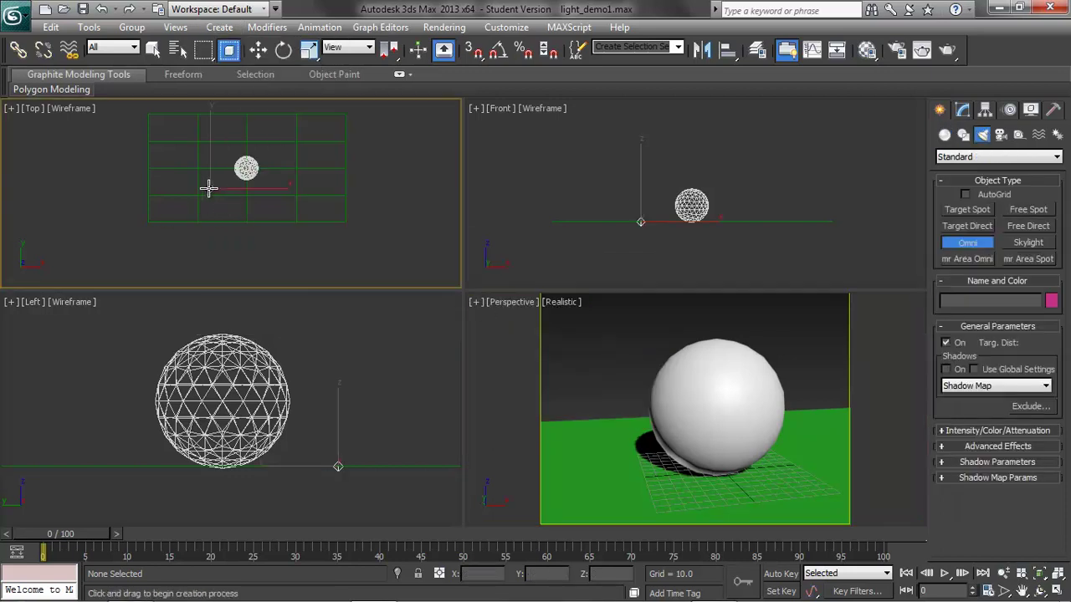
# Move the Omni light farther forward to about Y -150, raise it to about Z 206, and test-render the Perspective view.
pyautogui.click(258, 50)
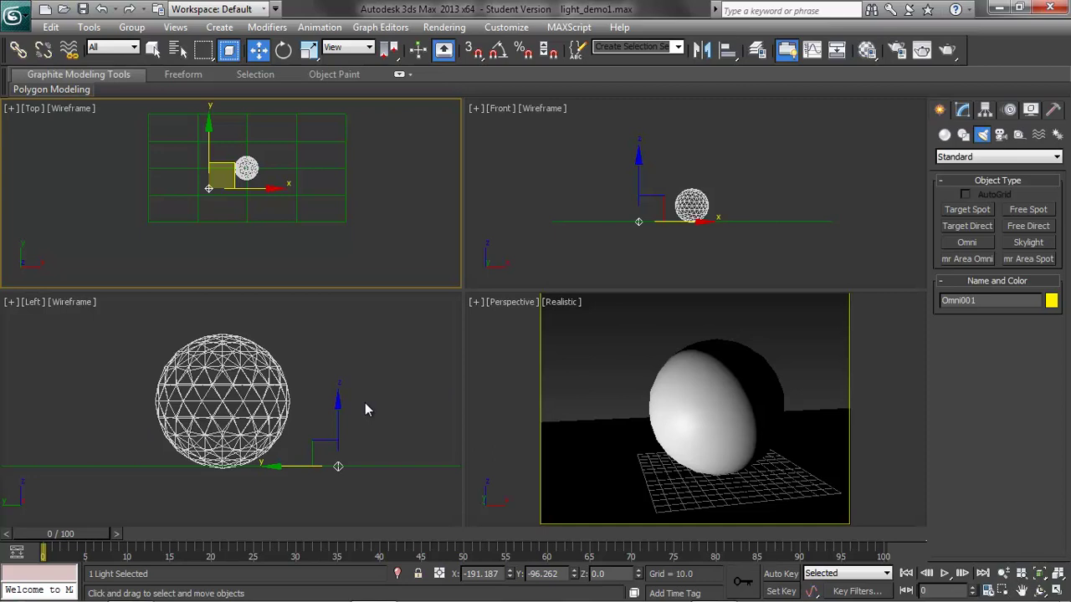
pyautogui.moveTo(207, 146); pyautogui.dragTo(208, 152)
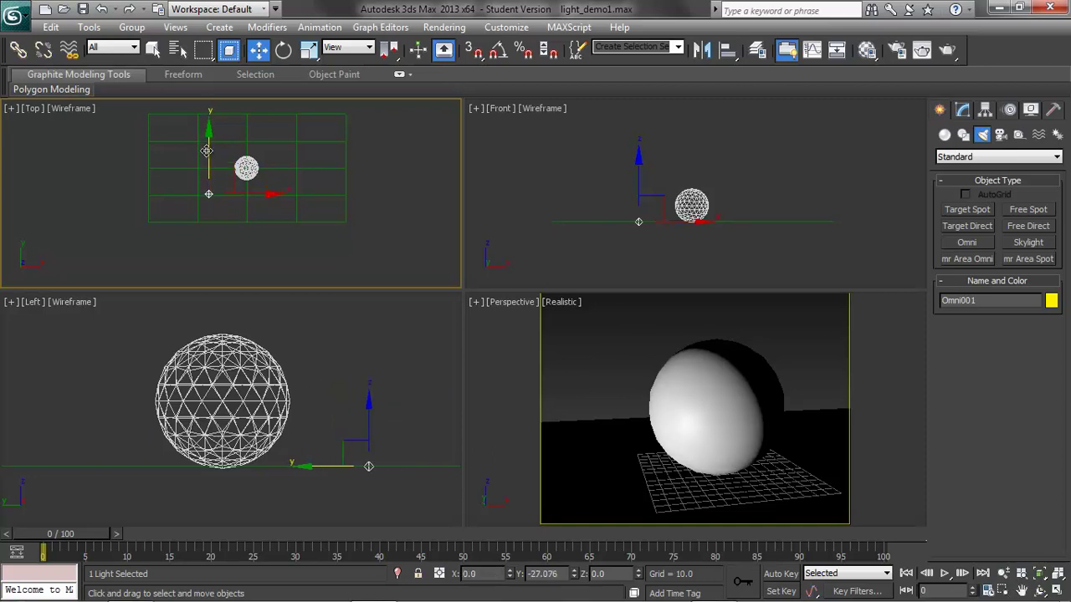
pyautogui.click(640, 167)
pyautogui.moveTo(640, 167); pyautogui.dragTo(634, 110)
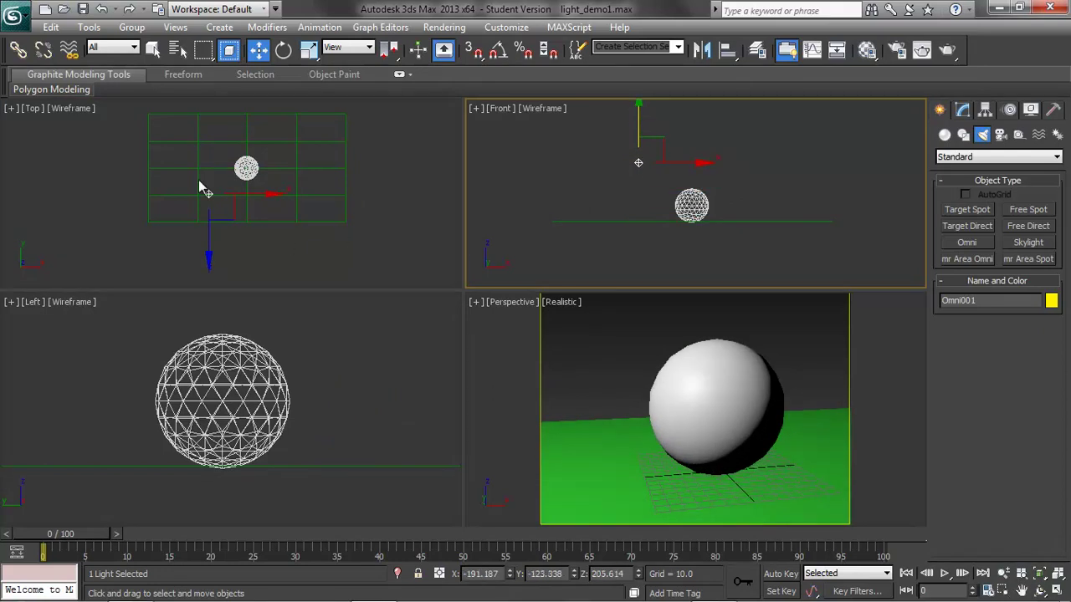
pyautogui.rightClick(210, 241)
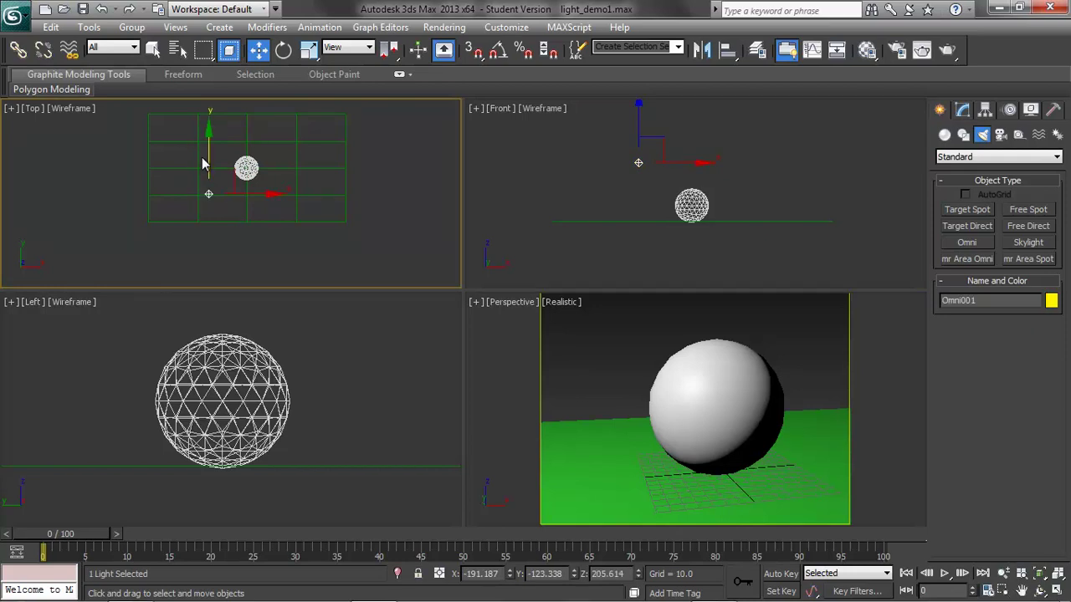
pyautogui.moveTo(208, 155)
pyautogui.mouseDown()
pyautogui.moveTo(208, 171)
pyautogui.moveTo(209, 161)
pyautogui.mouseUp()
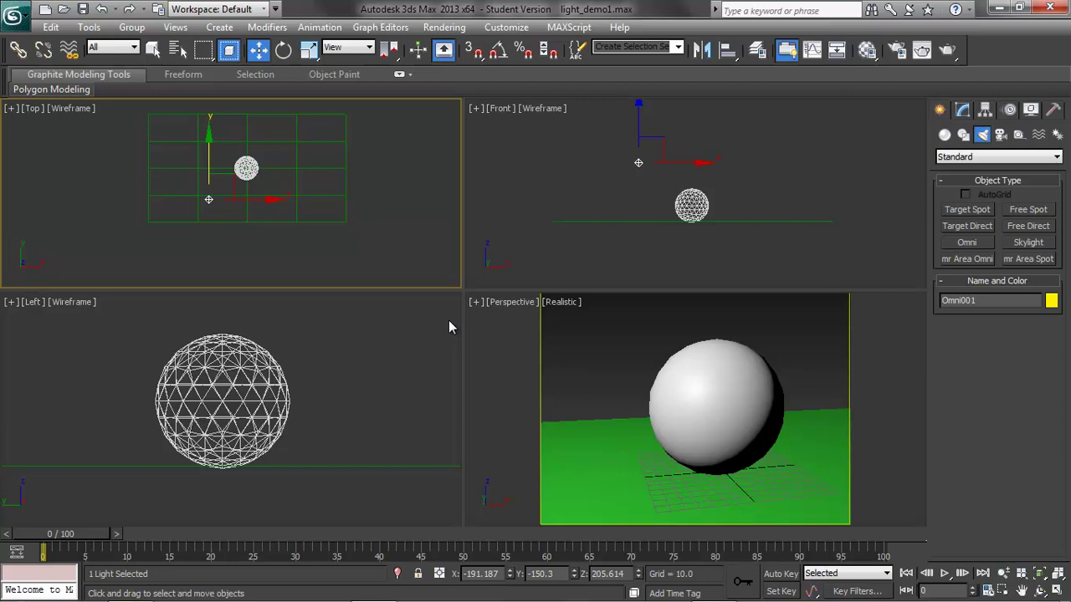
pyautogui.click(948, 50)
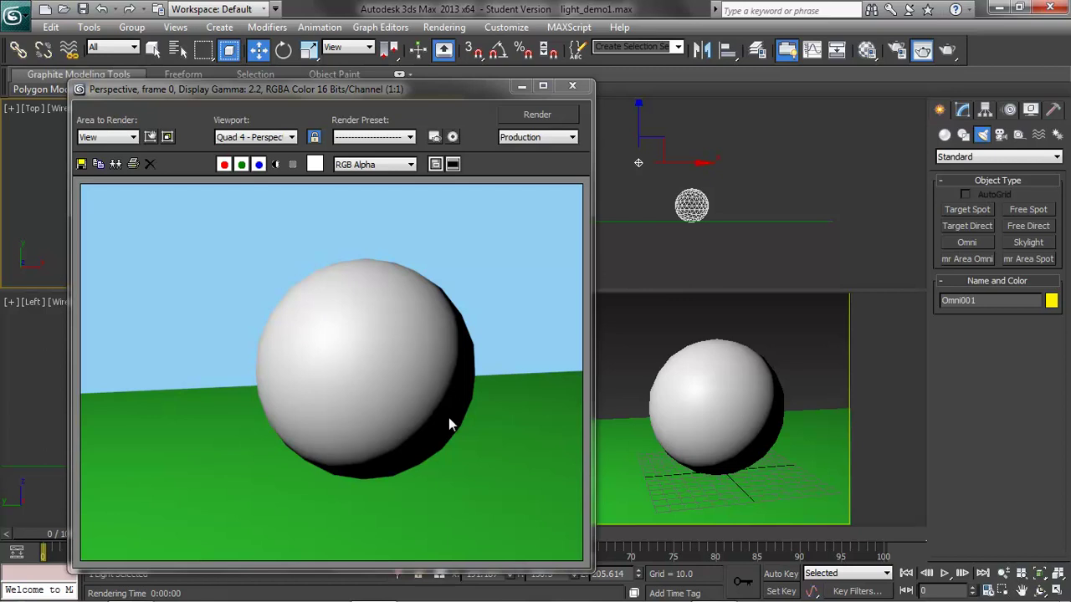
pyautogui.click(572, 87)
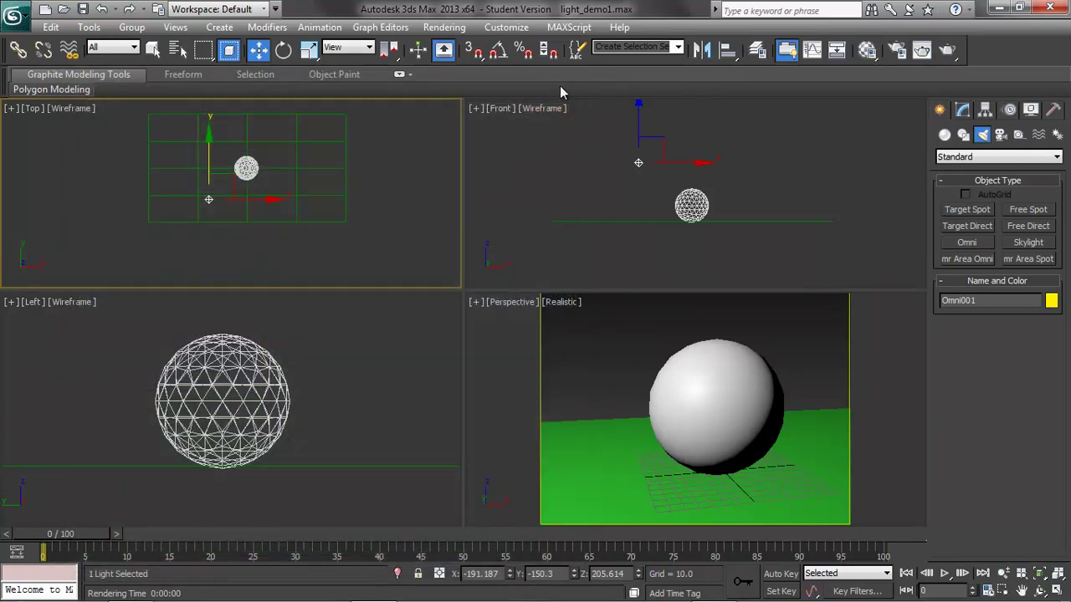
# Turn on Shadow Map shadows for the Omni light and test-render the Perspective view.
pyautogui.click(963, 112)
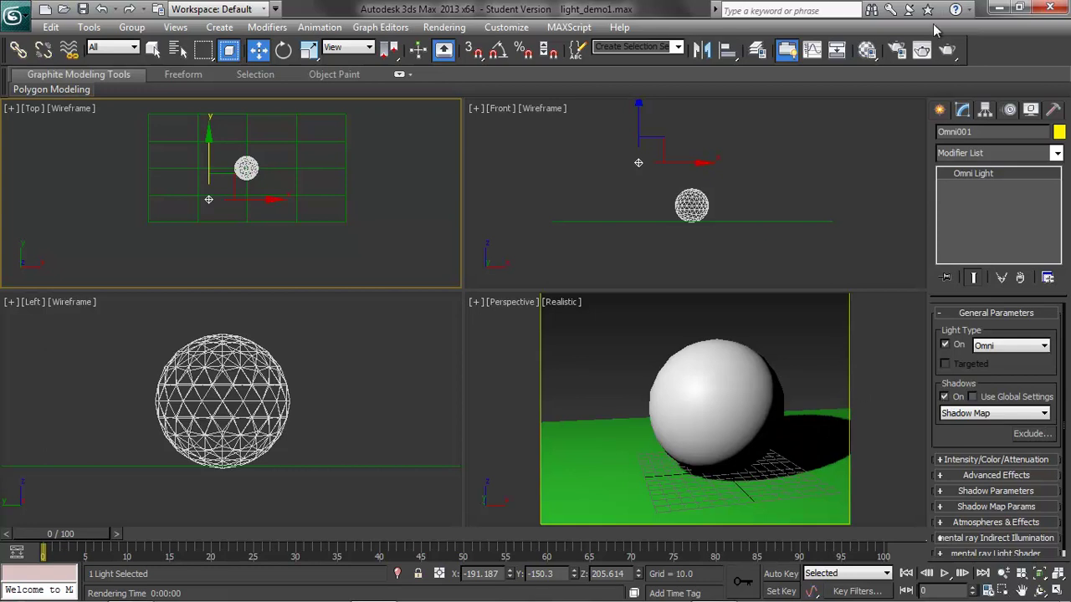
pyautogui.click(947, 50)
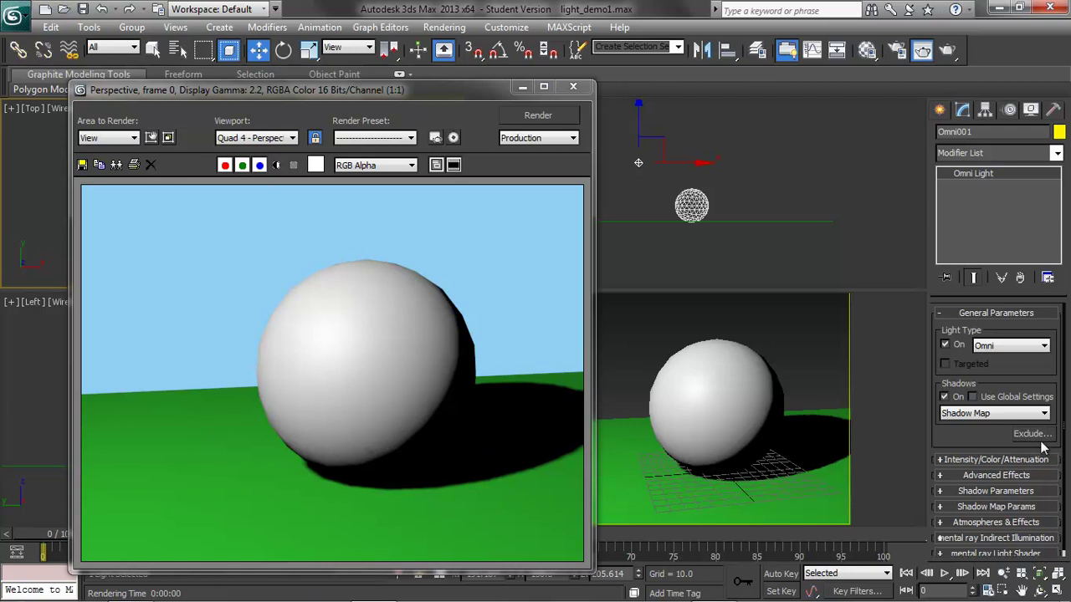
pyautogui.click(943, 493)
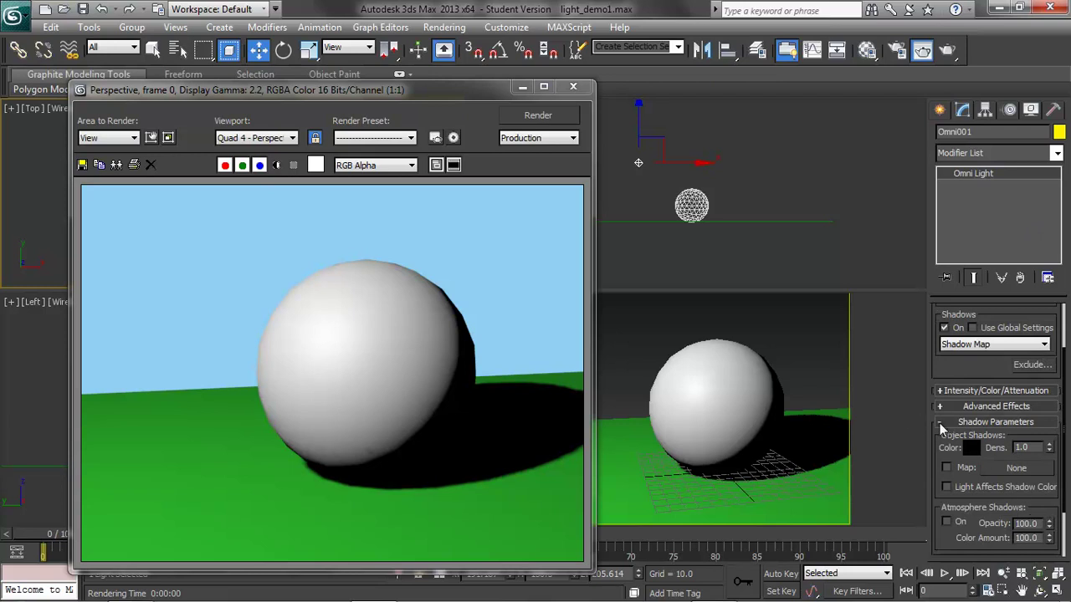
pyautogui.click(940, 424)
pyautogui.click(940, 500)
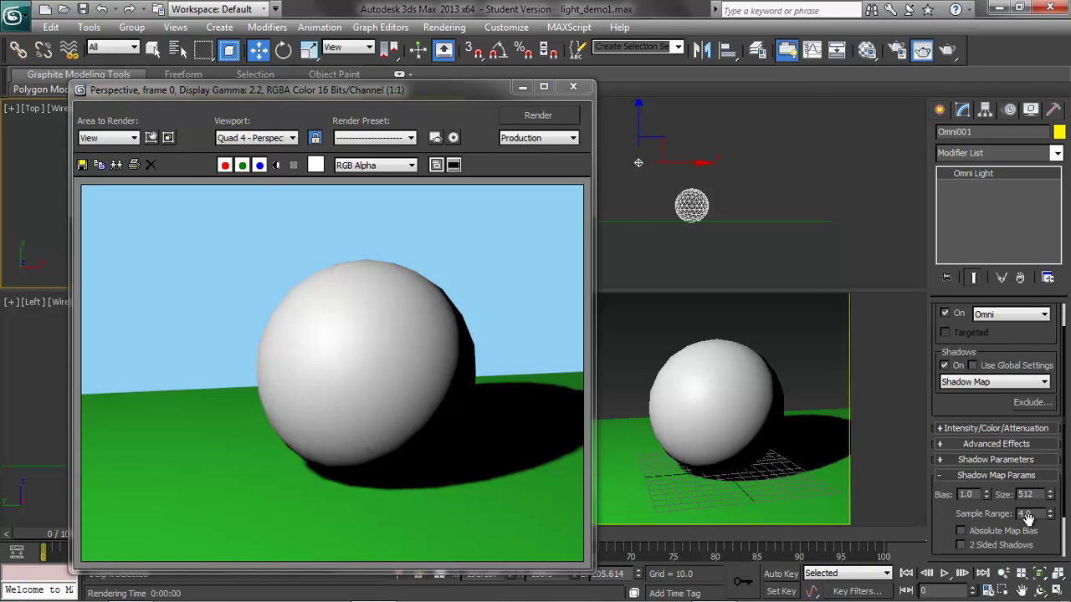
pyautogui.click(940, 475)
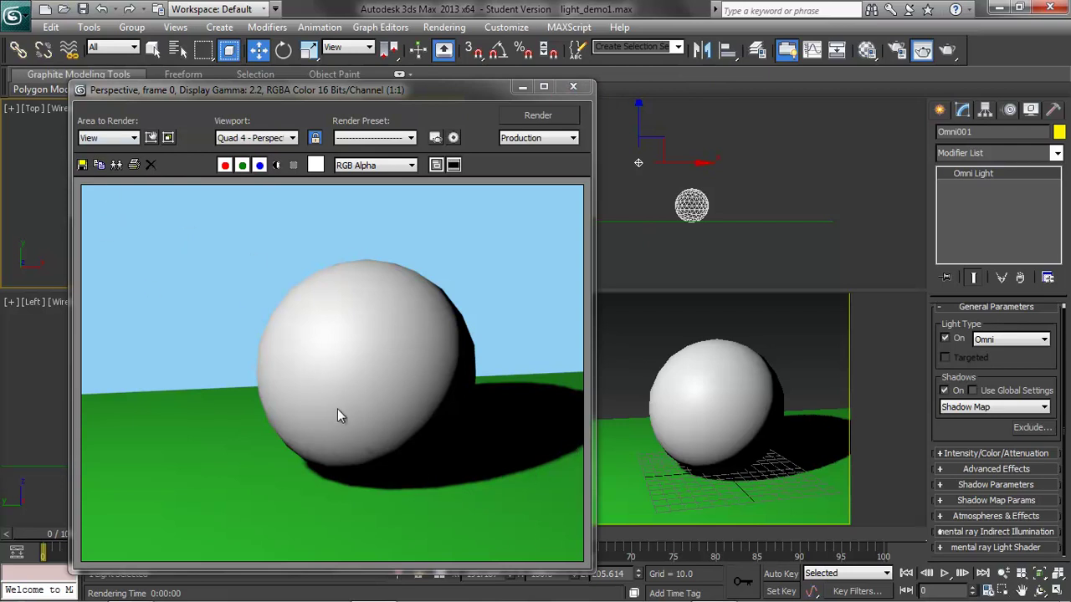
pyautogui.click(574, 88)
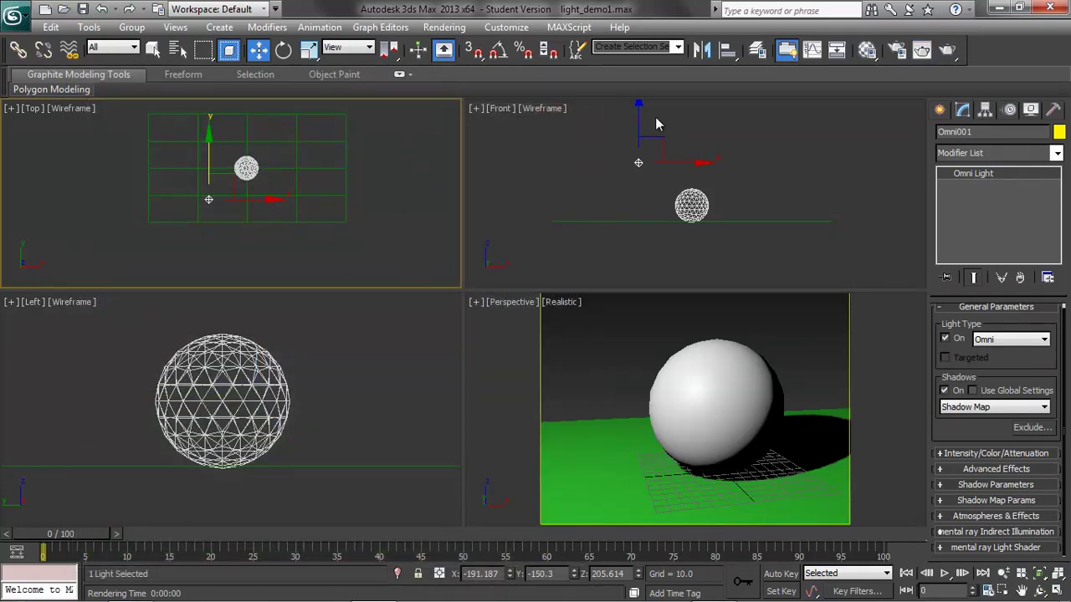
# Rename the Omni light as KeyLight.
pyautogui.click(923, 131)
pyautogui.write('KeyLight')
pyautogui.rightClick(900, 236)
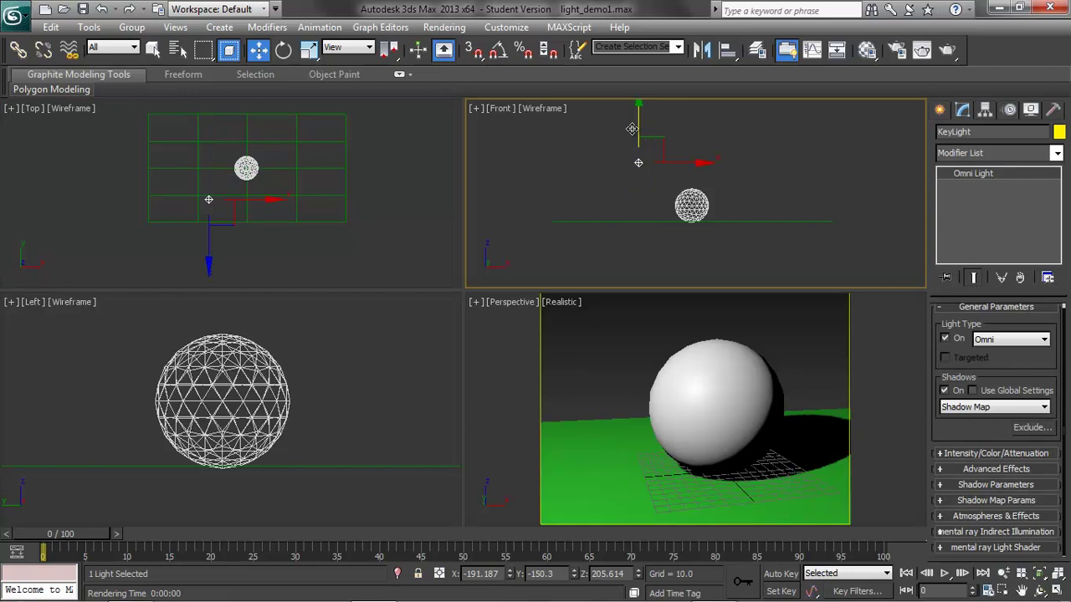
# Copy KeyLight below the ground plane as BounceLight and shift it to the sphere's other side, at about X 176, Z -112.
pyautogui.moveTo(640, 125)
pyautogui.keyDown('shift'); pyautogui.mouseDown()
pyautogui.moveTo(652, 221)
pyautogui.moveTo(672, 248)
pyautogui.mouseUp(); pyautogui.keyUp('shift')
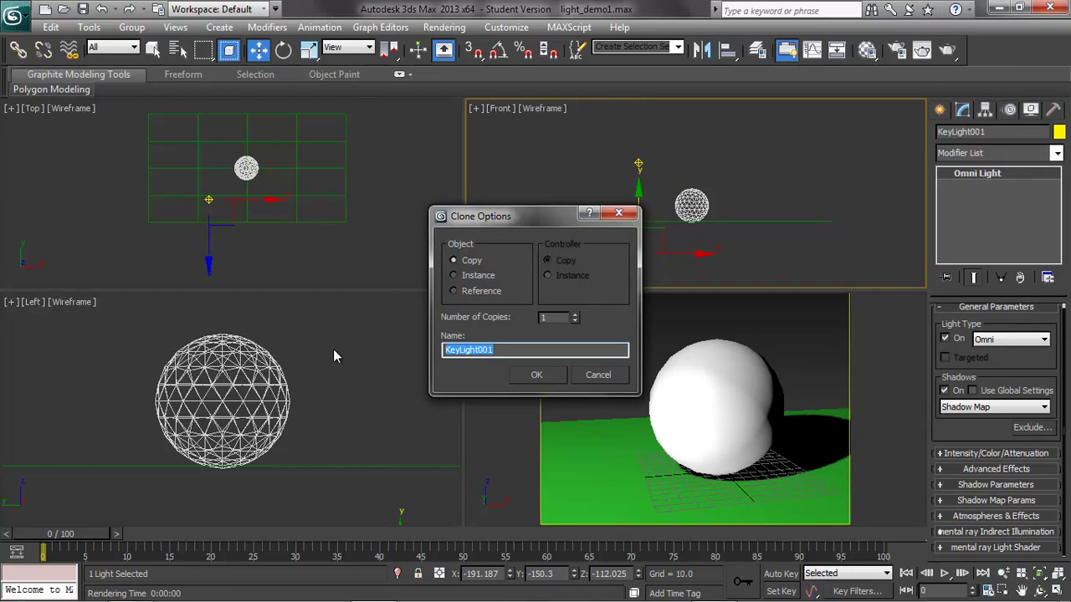
pyautogui.write('BounceLight')
pyautogui.click(536, 375)
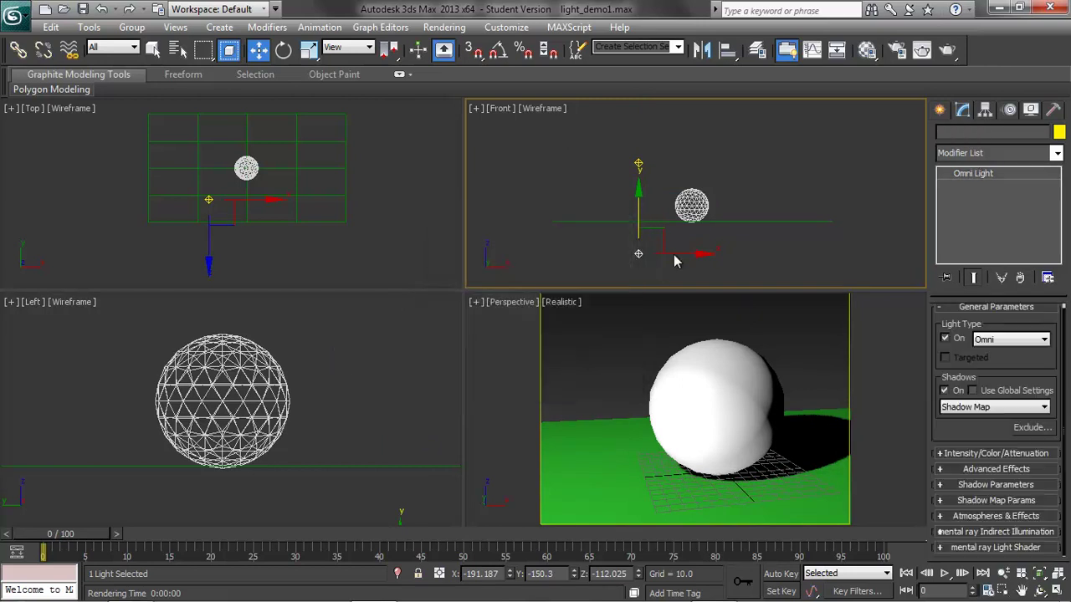
pyautogui.moveTo(694, 256)
pyautogui.mouseDown()
pyautogui.moveTo(838, 253)
pyautogui.moveTo(804, 257)
pyautogui.mouseUp()
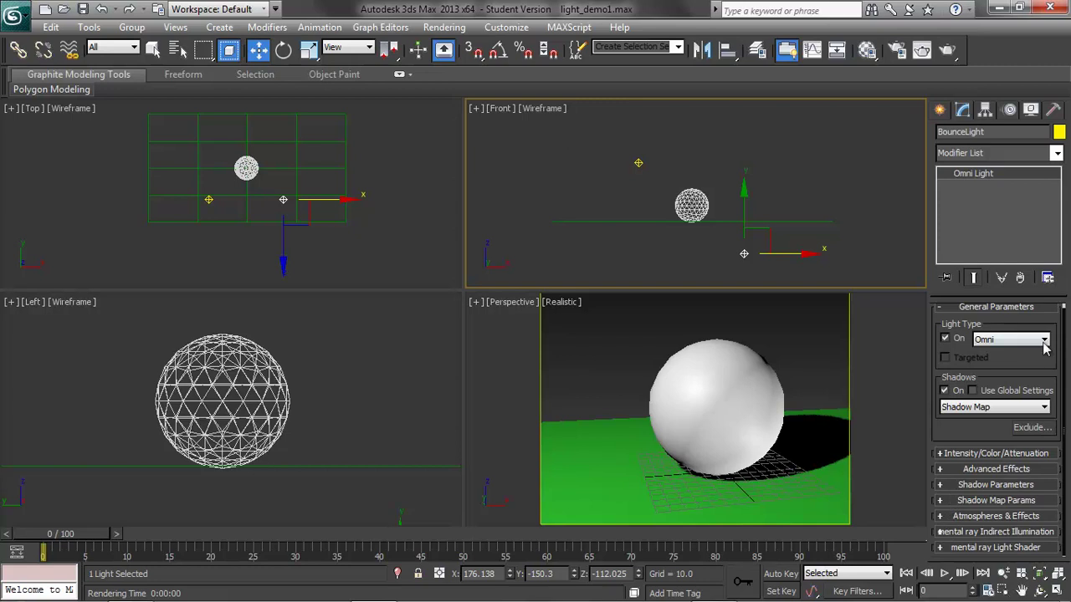
# Disable BounceLight's effect on specular highlights and turn off its shadows.
pyautogui.click(941, 470)
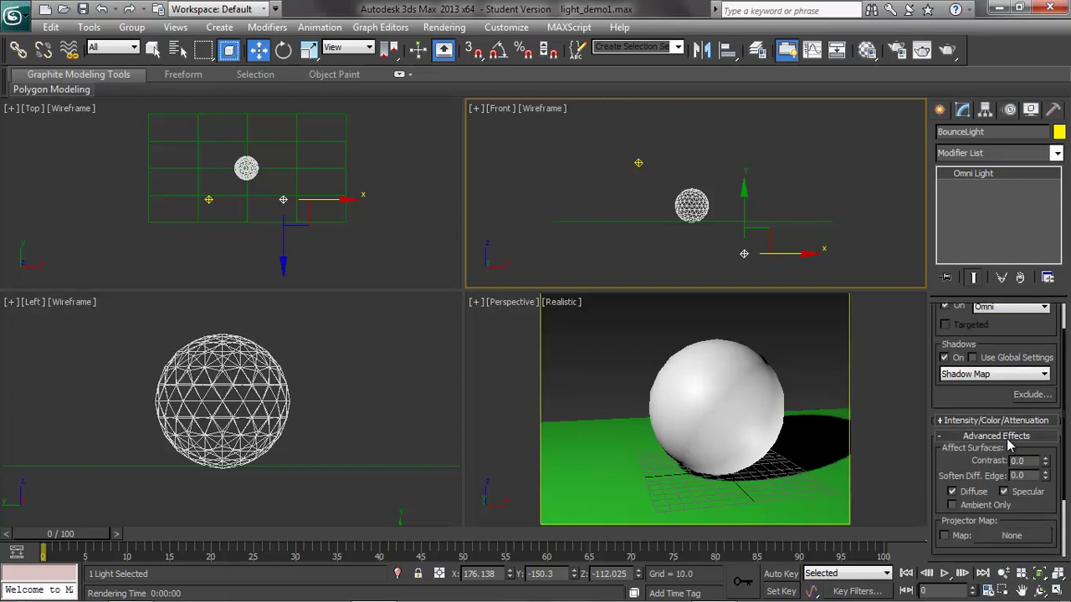
pyautogui.click(1003, 491)
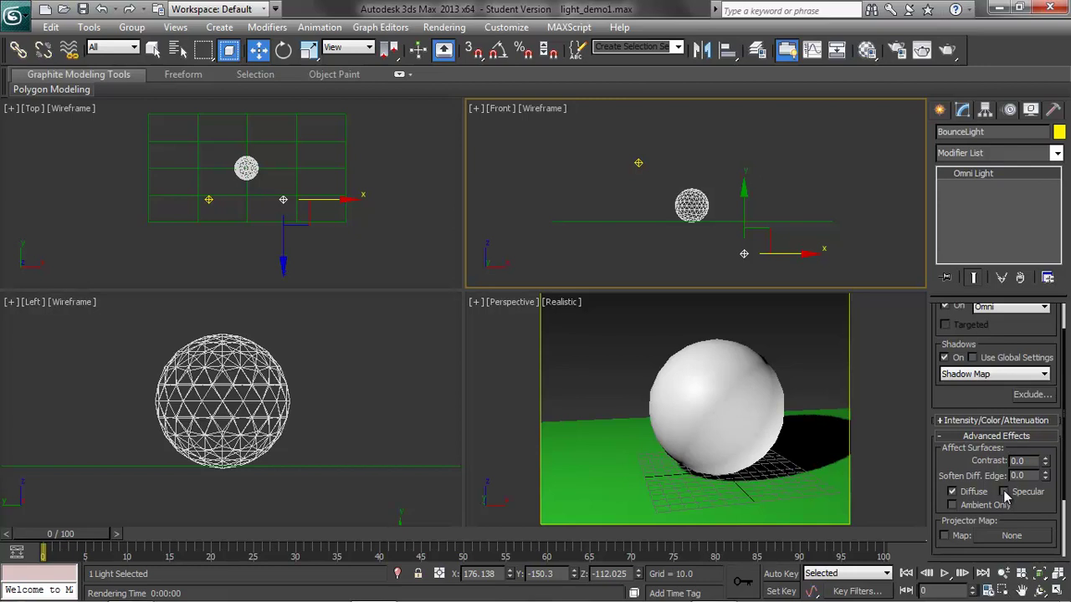
pyautogui.click(941, 437)
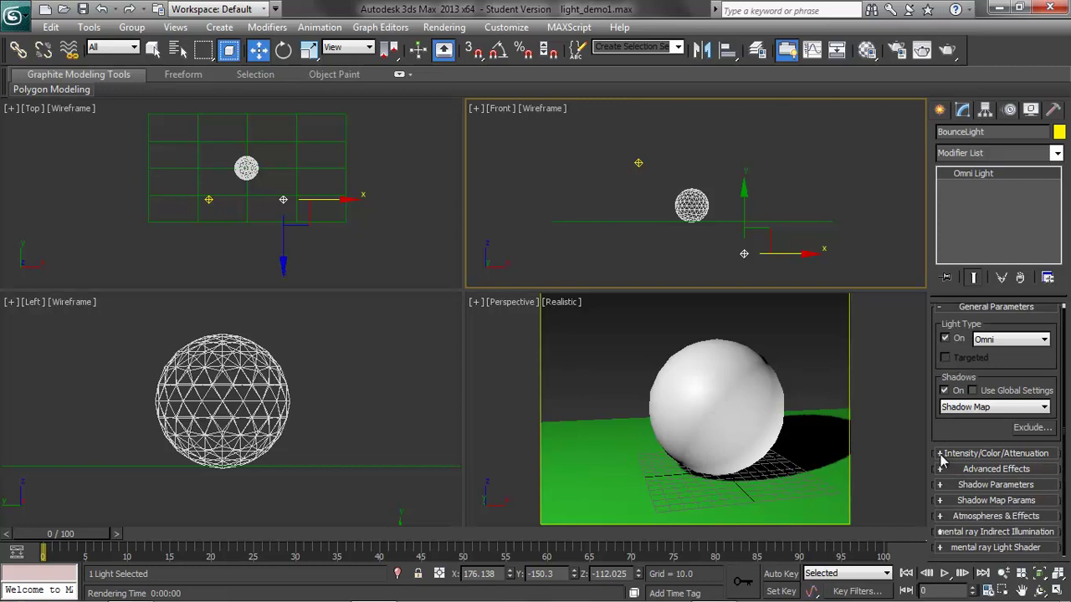
pyautogui.click(945, 390)
# Set BounceLight's intensity multiplier to 0.2.
pyautogui.click(941, 454)
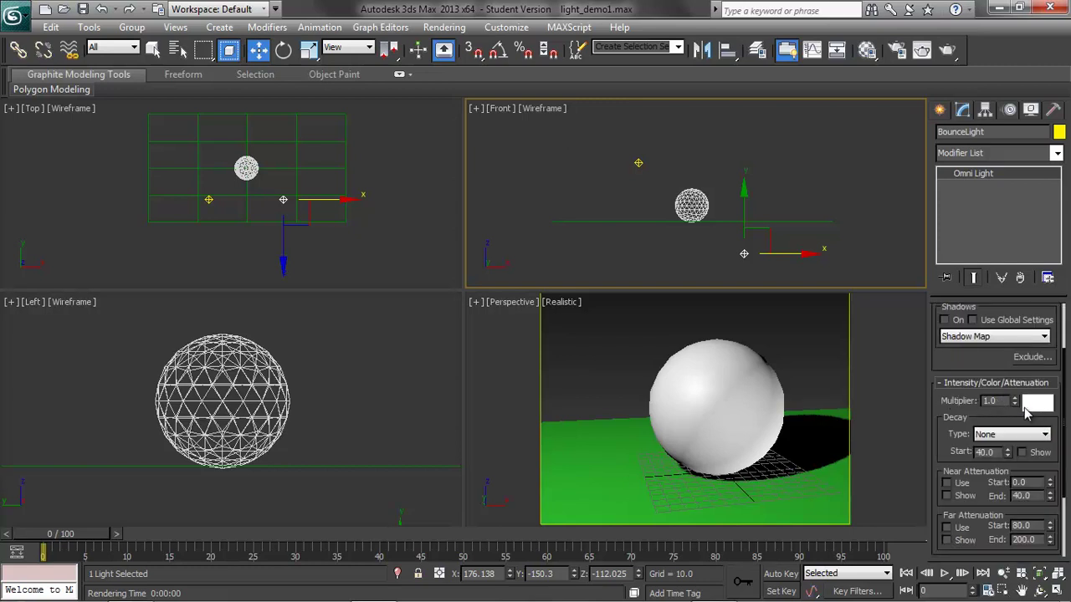
pyautogui.doubleClick(995, 401)
pyautogui.write('.2')
pyautogui.press('Return')
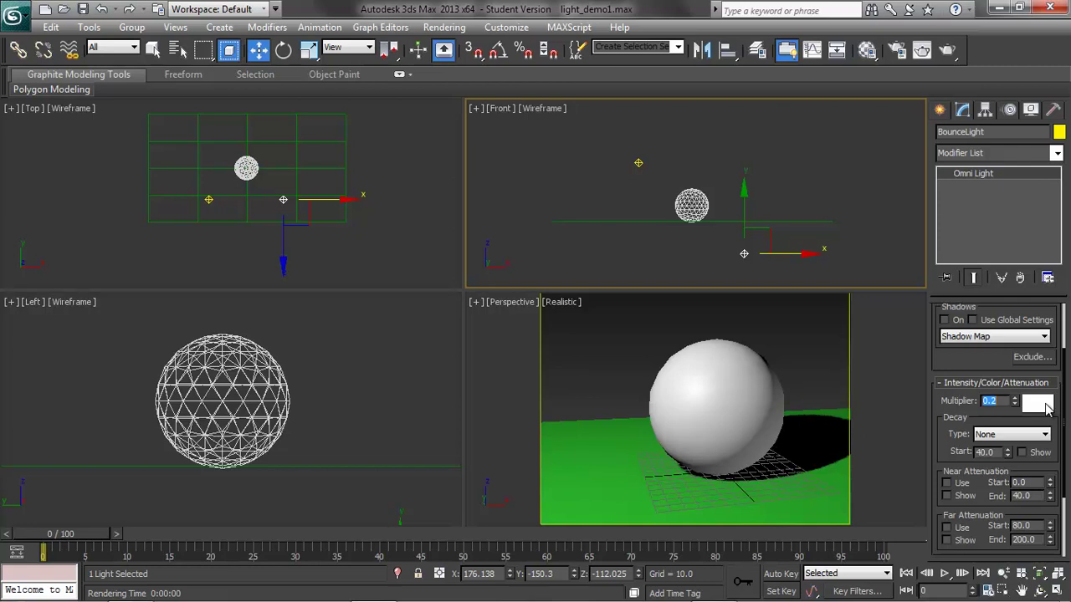
# Set BounceLight's color to a green sampled from the ground plane (red 4, green 86, blue 4).
pyautogui.click(1037, 405)
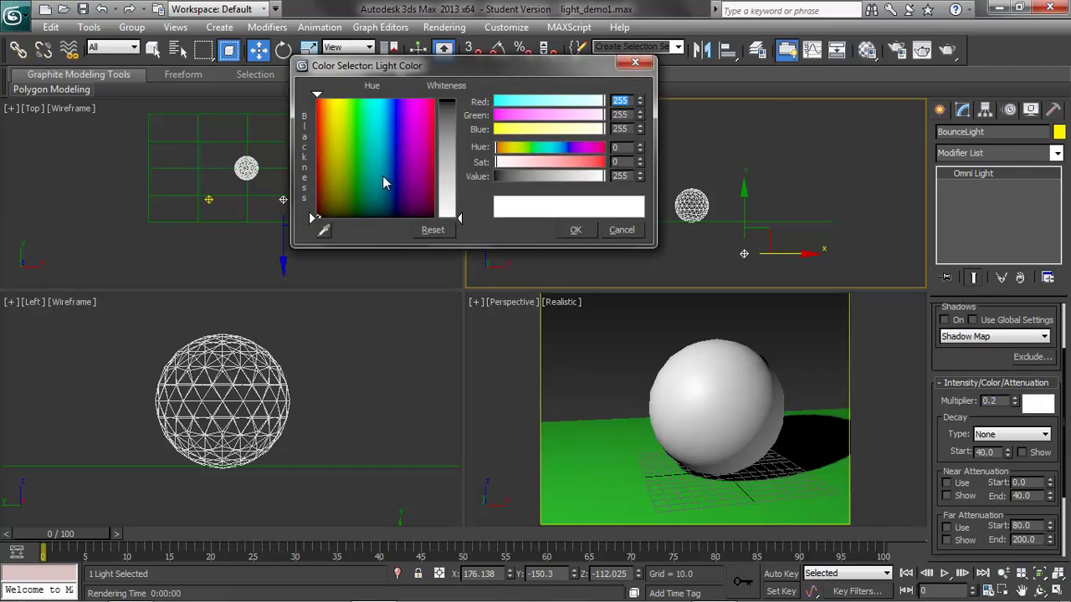
pyautogui.click(325, 232)
pyautogui.click(592, 445)
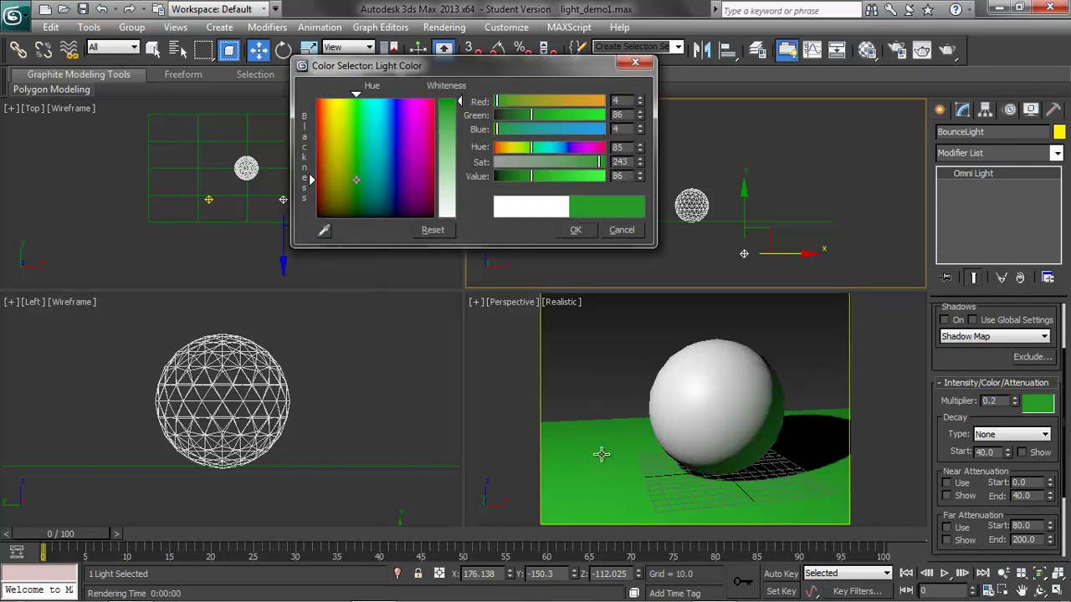
pyautogui.rightClick(1037, 407)
pyautogui.click(819, 347)
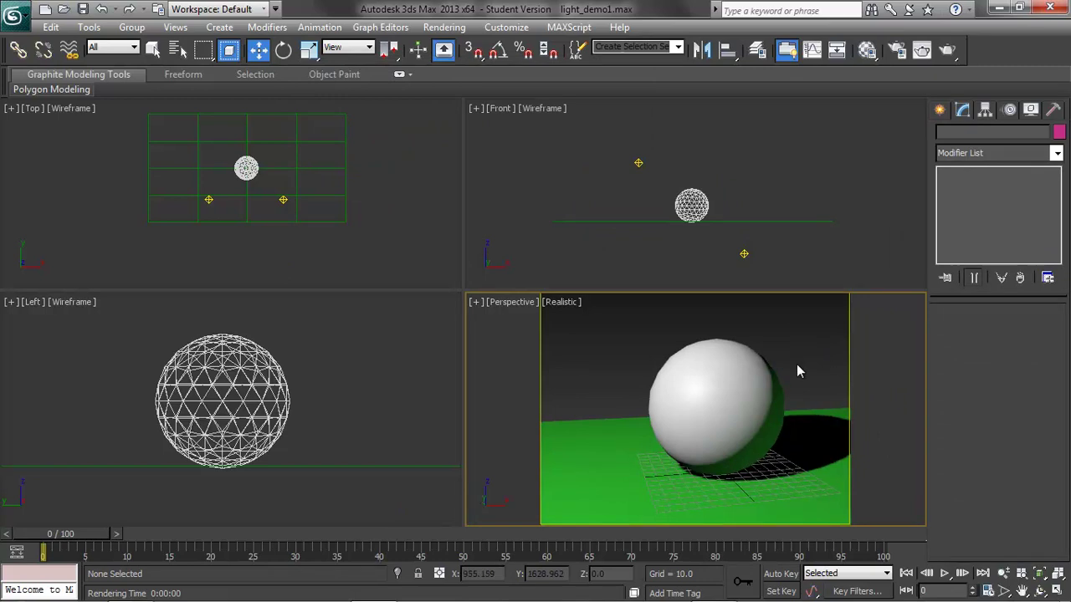
# Desaturate BounceLight's green color to a saturation of 161 (red 32, green 86, blue 32).
pyautogui.click(740, 255)
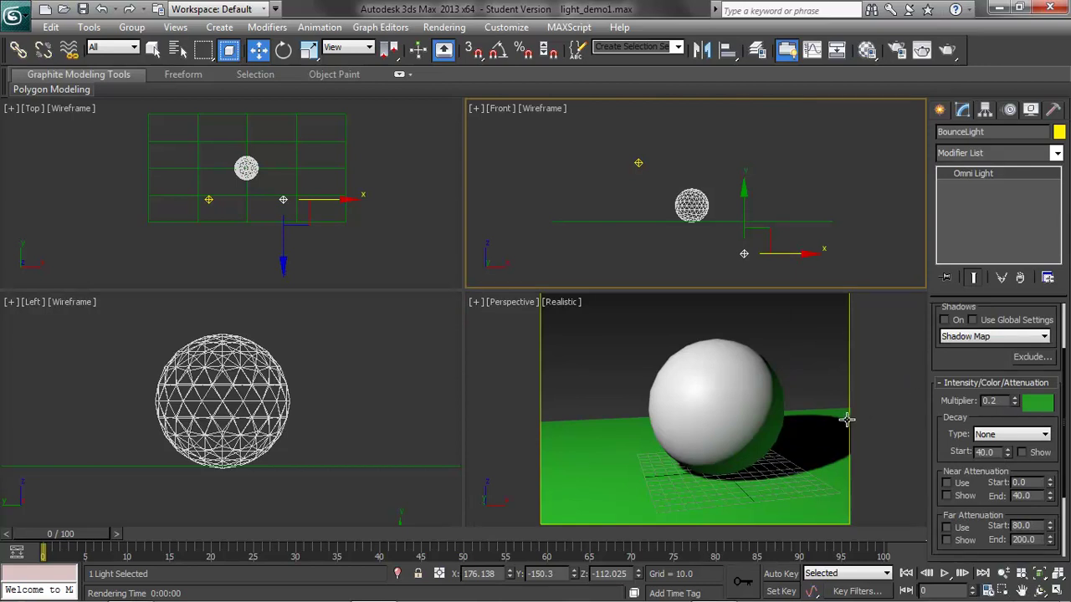
pyautogui.click(1040, 404)
pyautogui.moveTo(599, 162); pyautogui.dragTo(563, 170)
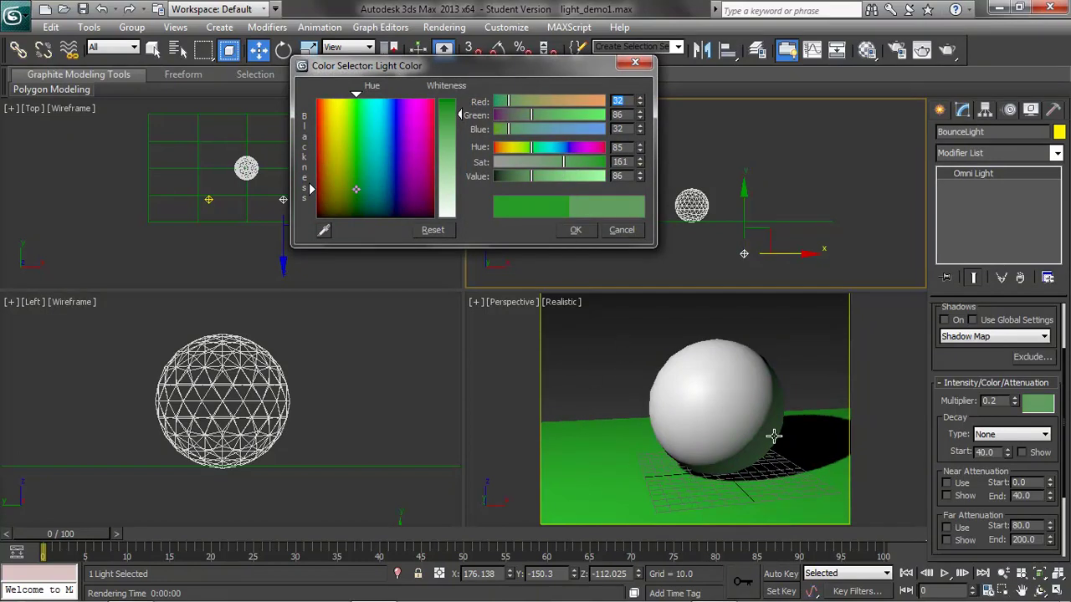
pyautogui.click(605, 356)
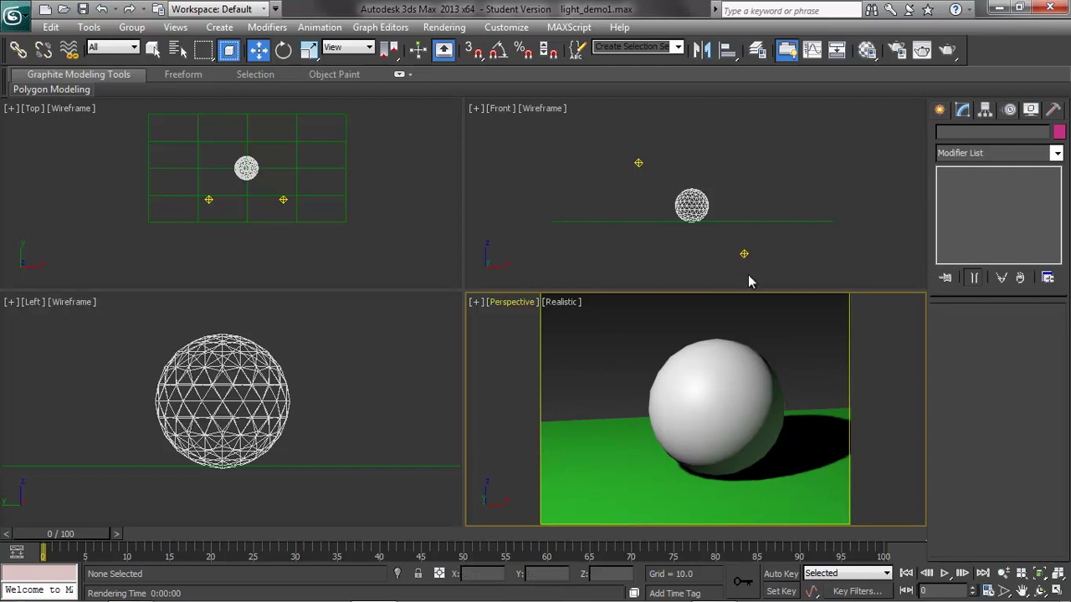
# Copy BounceLight straight up above the ground plane as FillLight, at about Z 291, and select the new light.
pyautogui.keyDown('shift'); pyautogui.moveTo(746, 251); pyautogui.dragTo(743, 138); pyautogui.keyUp('shift')
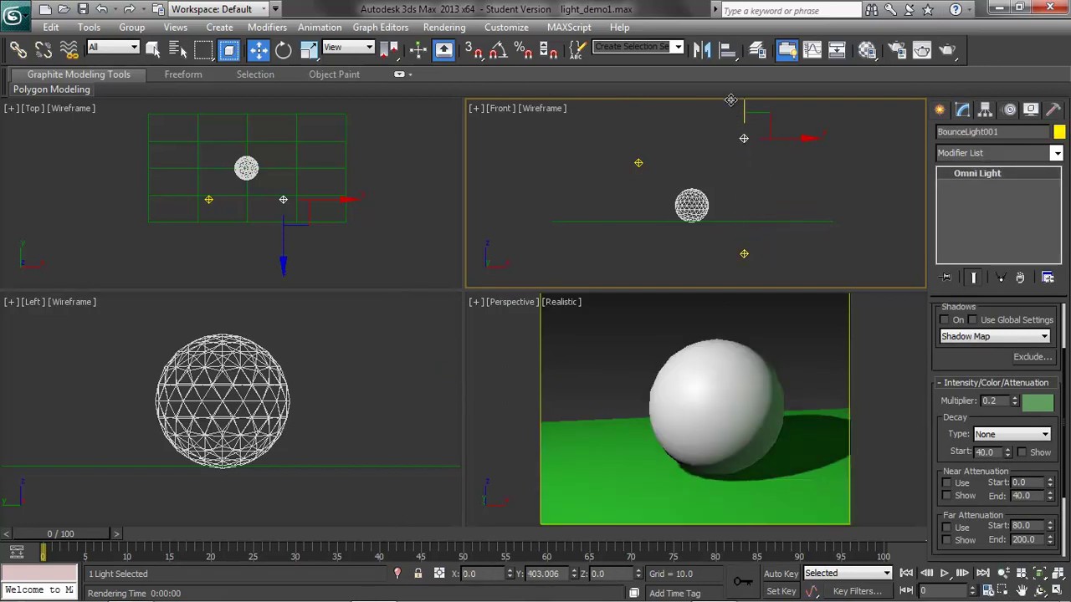
pyautogui.click(515, 350)
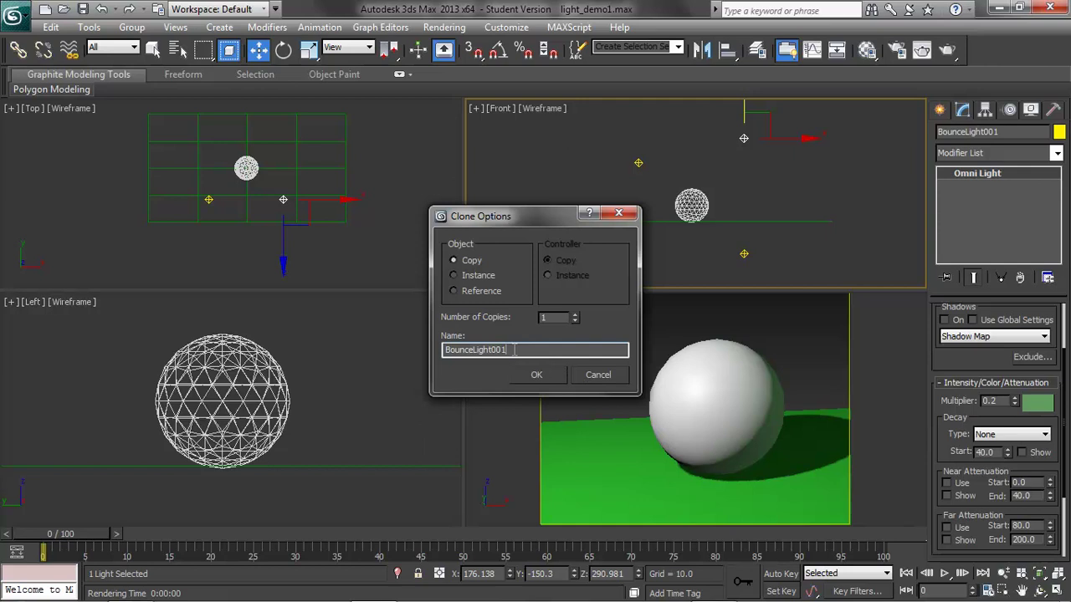
pyautogui.doubleClick(515, 350)
pyautogui.write('FillL')
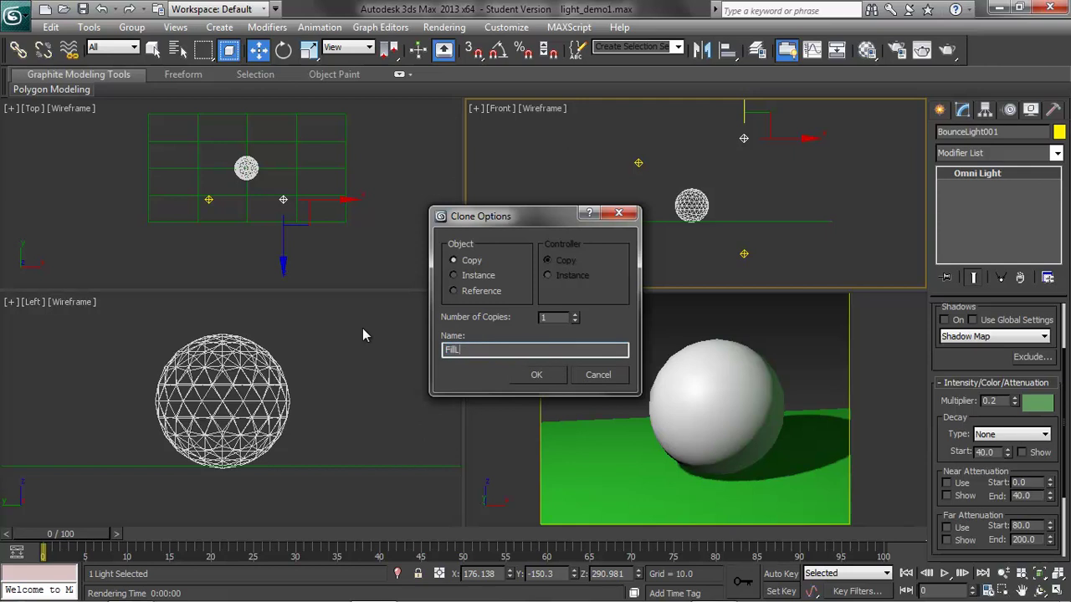
pyautogui.write('ight')
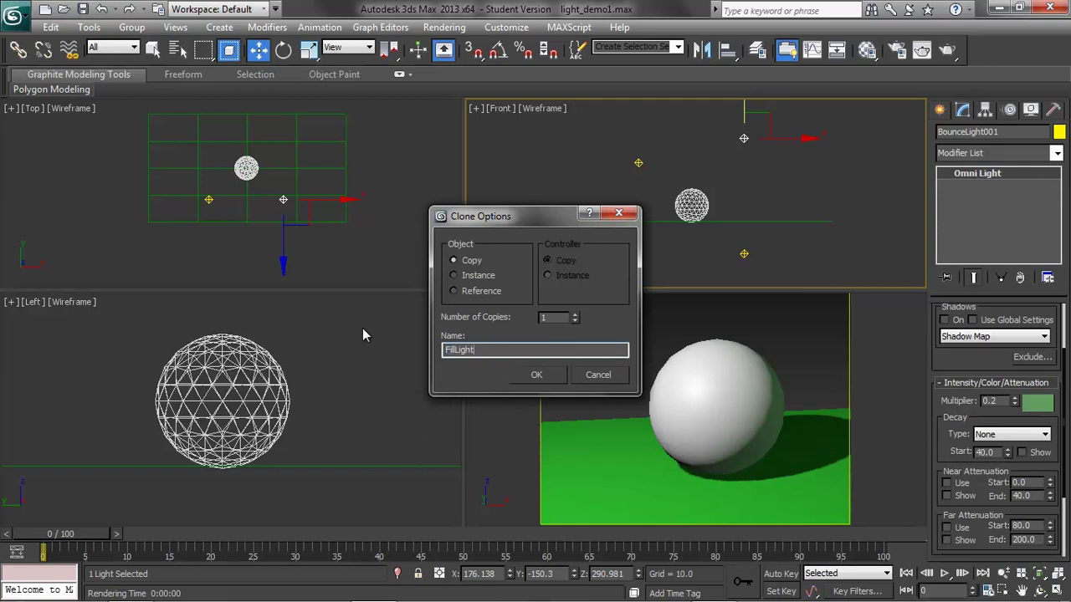
pyautogui.click(536, 375)
pyautogui.rightClick(794, 333)
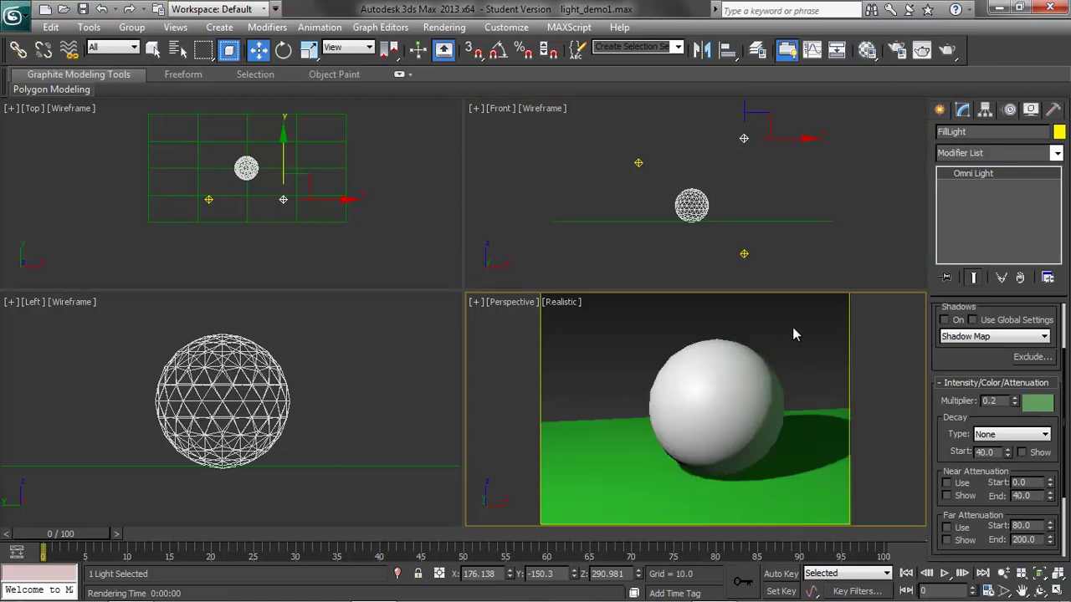
pyautogui.click(794, 334)
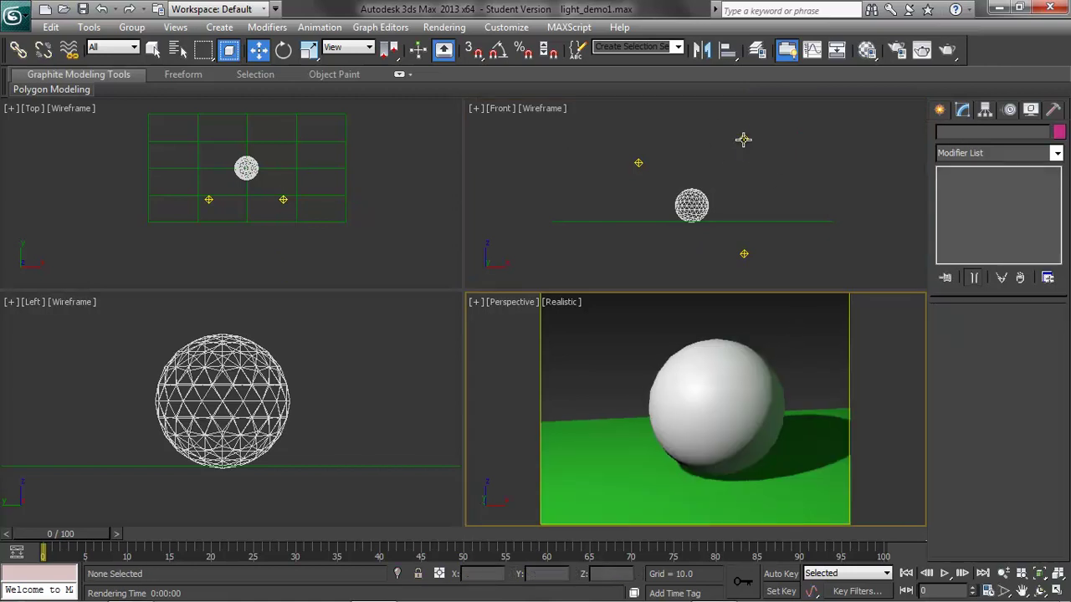
pyautogui.click(743, 139)
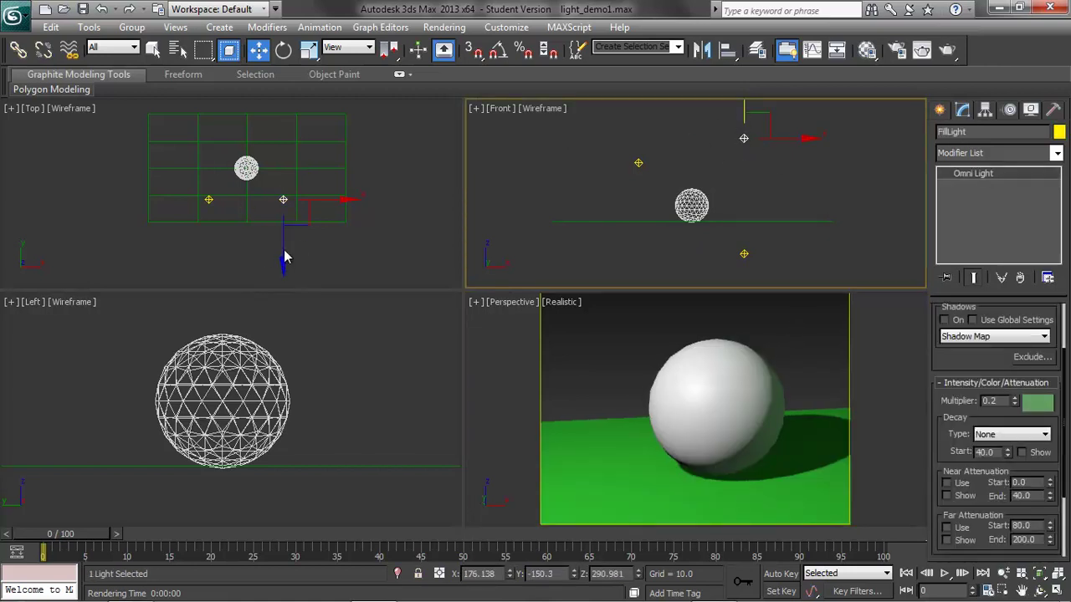
# Set FillLight's color to a pale blue (red 85, green 100, blue 144) and test-render the perspective view.
pyautogui.click(1037, 403)
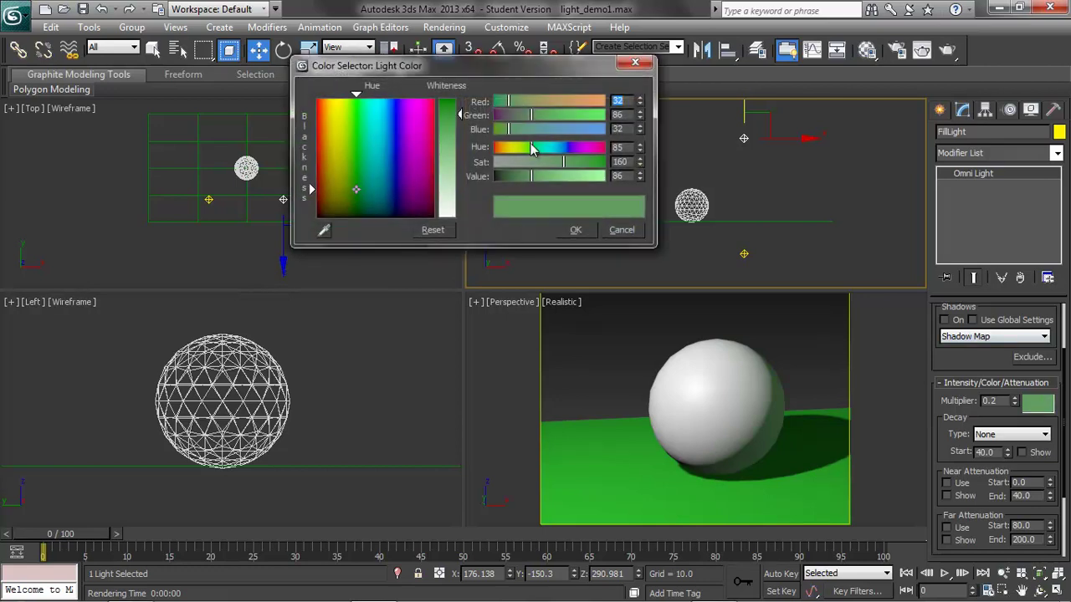
pyautogui.moveTo(531, 147); pyautogui.dragTo(560, 147)
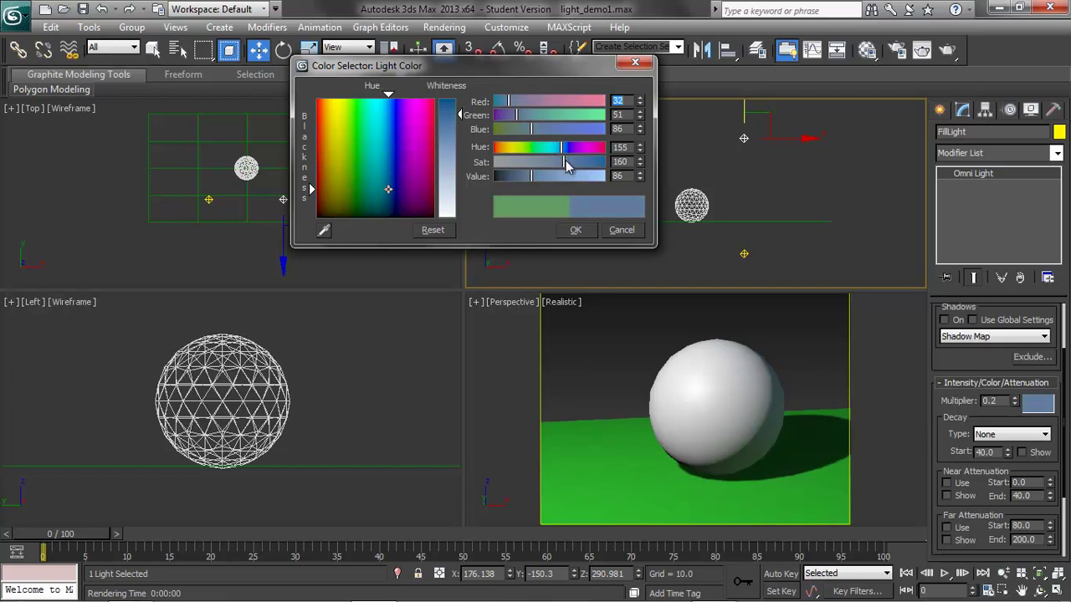
pyautogui.moveTo(564, 166)
pyautogui.mouseDown()
pyautogui.moveTo(538, 164)
pyautogui.moveTo(559, 176)
pyautogui.moveTo(545, 167)
pyautogui.moveTo(565, 152)
pyautogui.mouseUp()
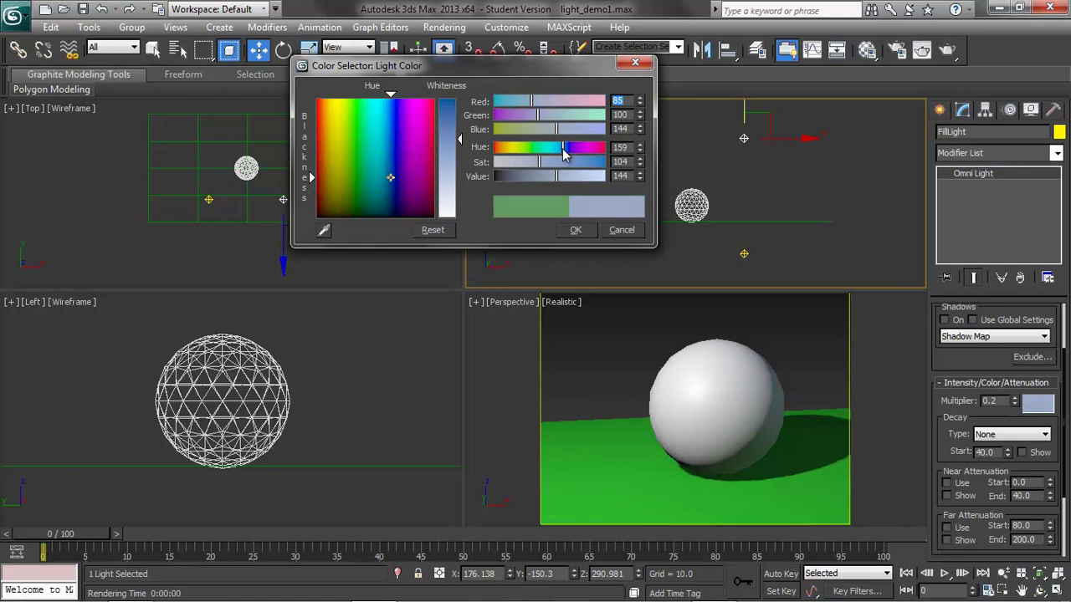
pyautogui.click(575, 229)
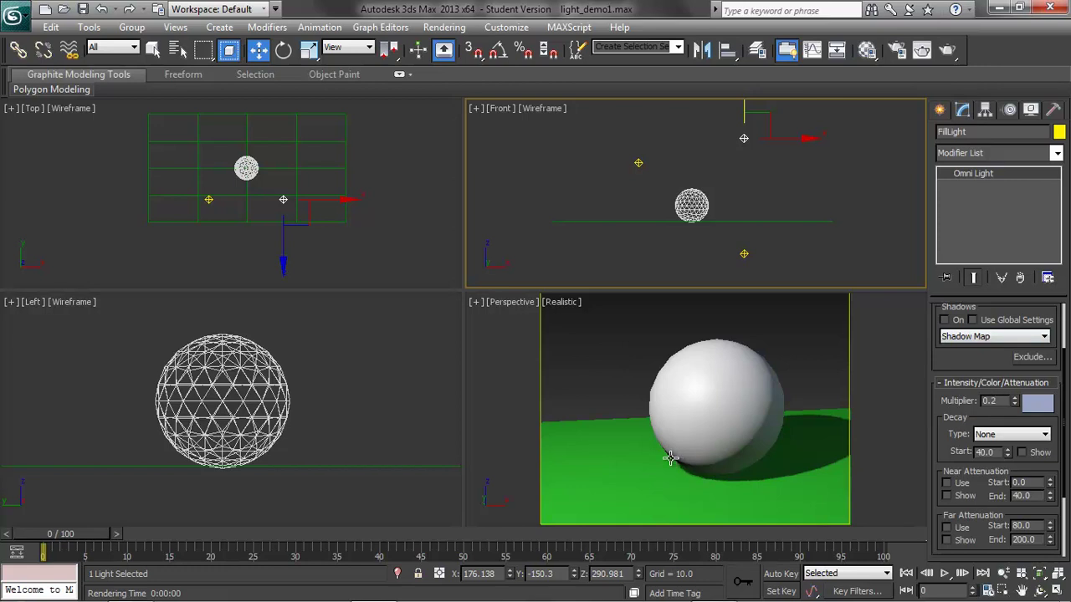
pyautogui.click(921, 49)
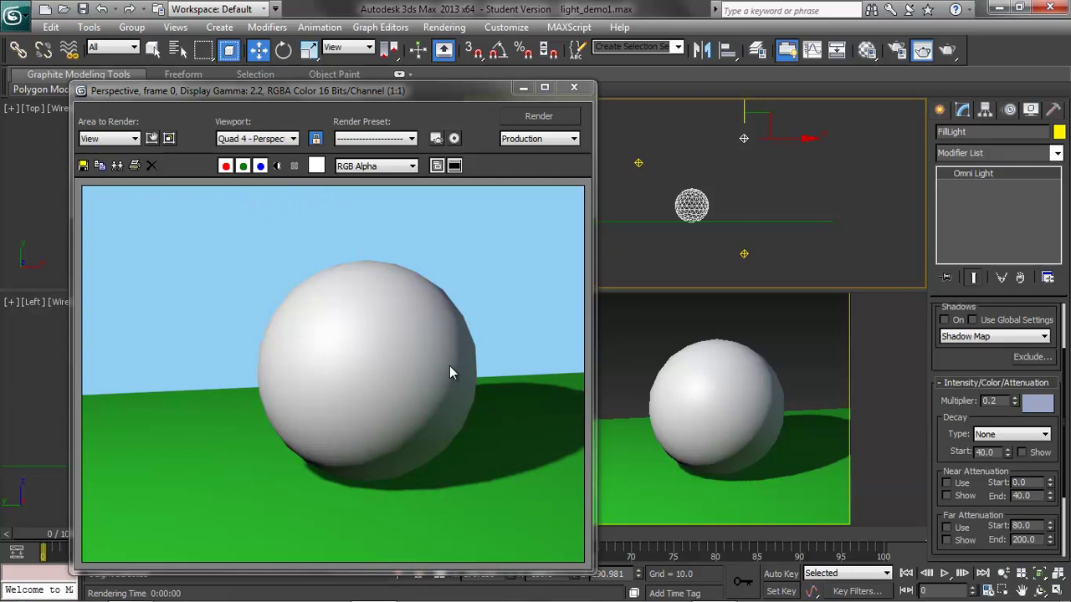
pyautogui.click(574, 87)
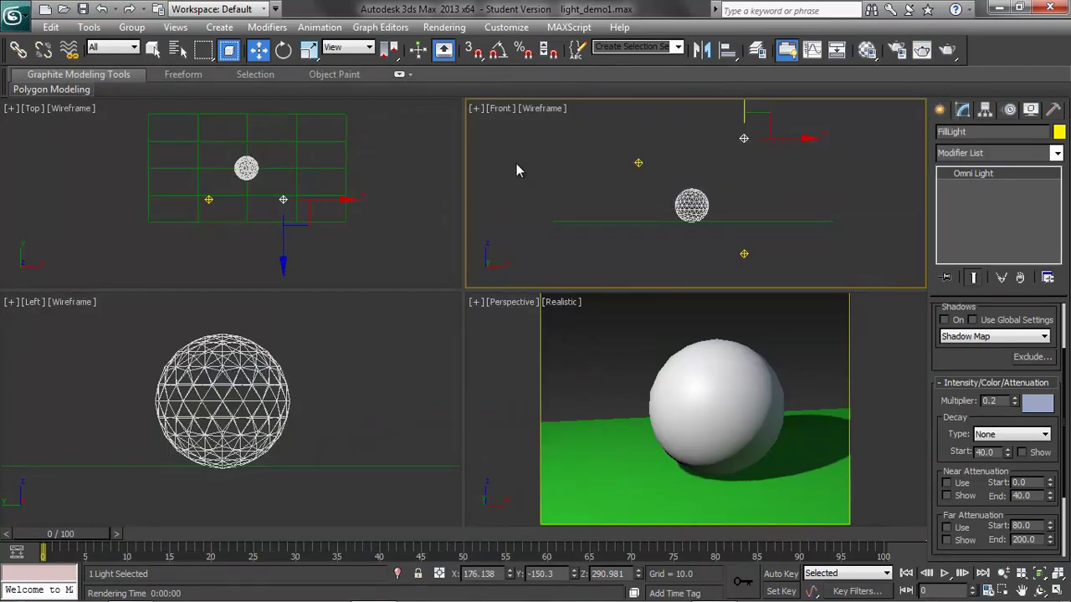
# Compare the contributions of KeyLight, BounceLight and FillLight by switching them off and back on in the Light Lister.
pyautogui.click(89, 27)
pyautogui.click(140, 227)
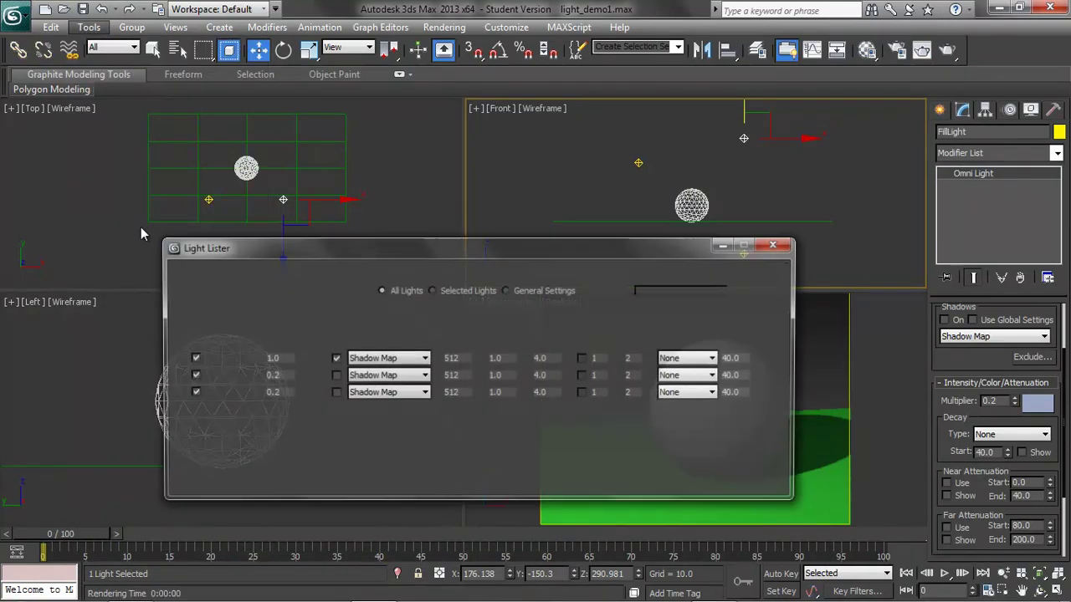
pyautogui.moveTo(400, 249); pyautogui.dragTo(271, 90)
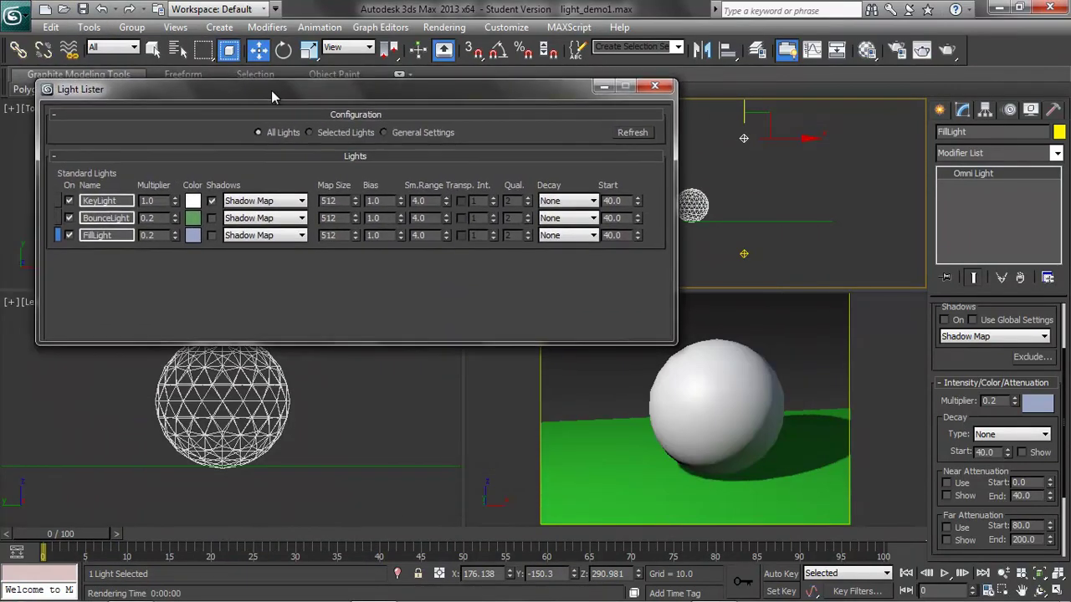
pyautogui.click(72, 201)
pyautogui.click(71, 218)
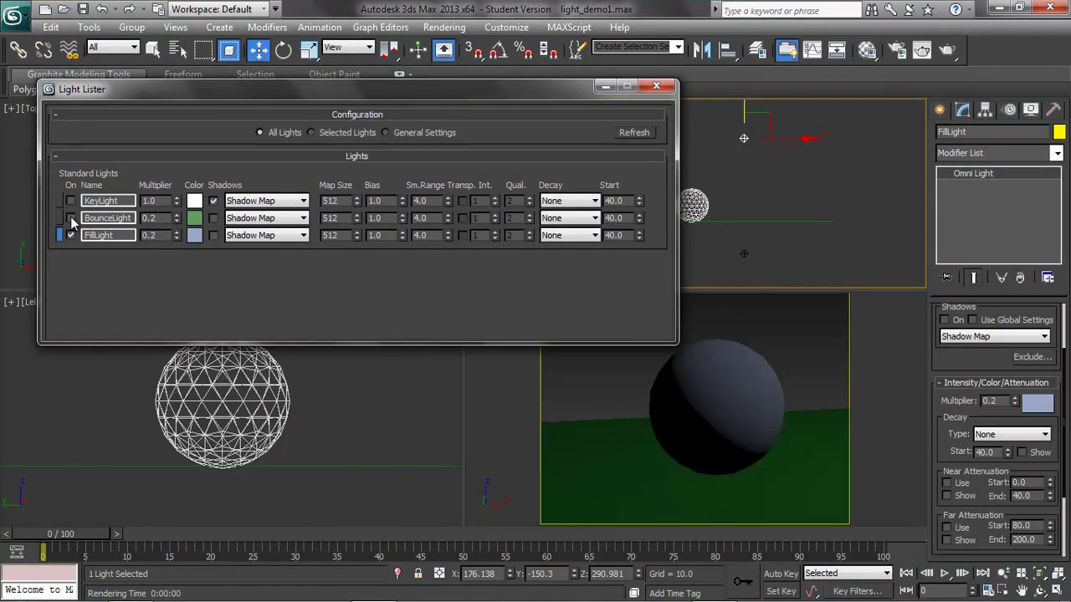
pyautogui.click(71, 218)
pyautogui.click(71, 235)
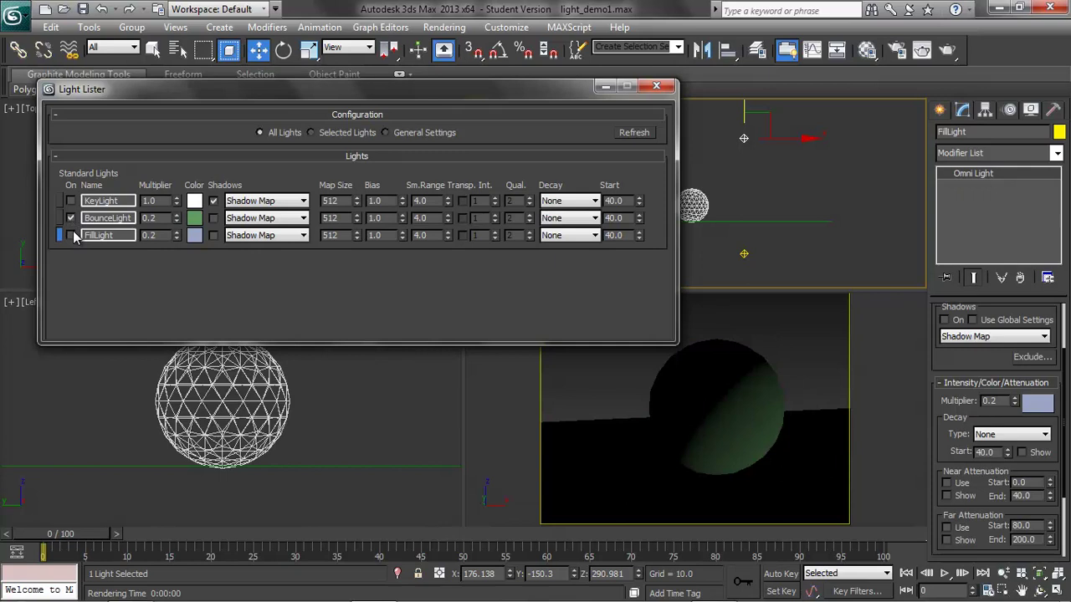
pyautogui.click(71, 235)
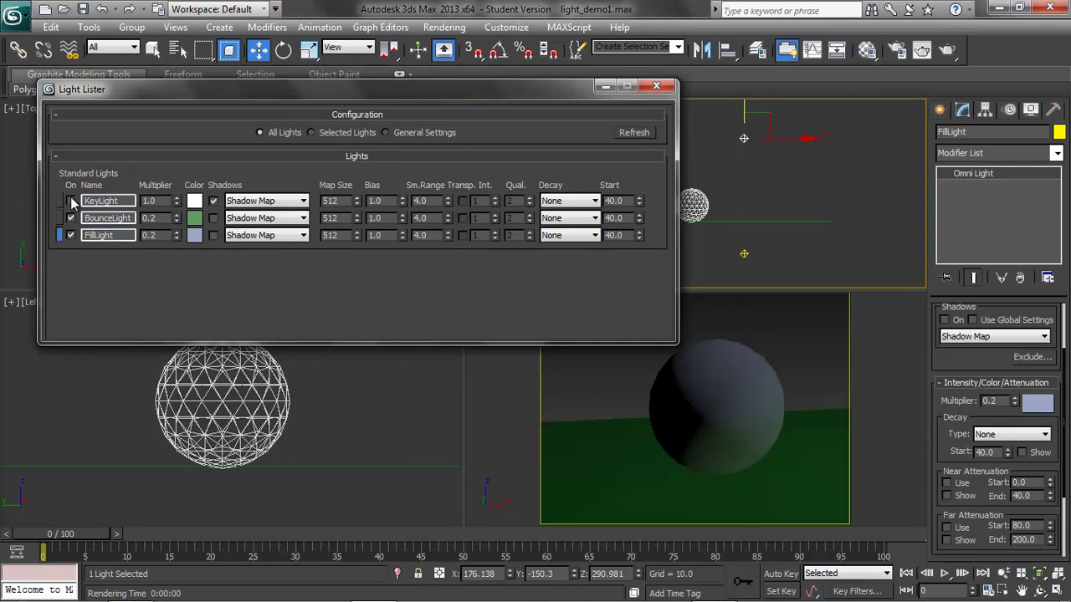
pyautogui.click(71, 200)
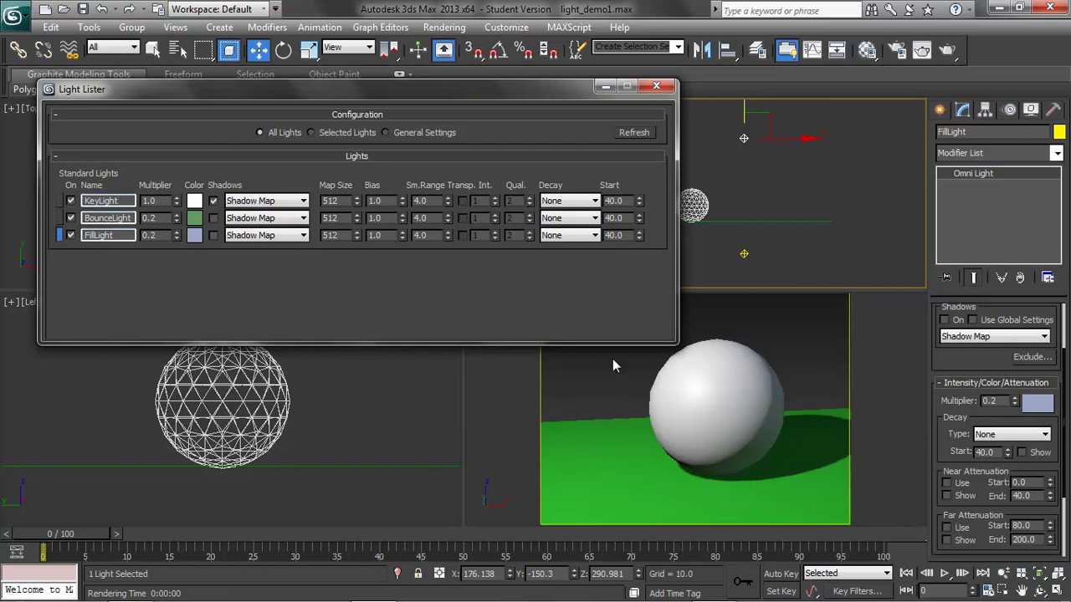
pyautogui.click(656, 85)
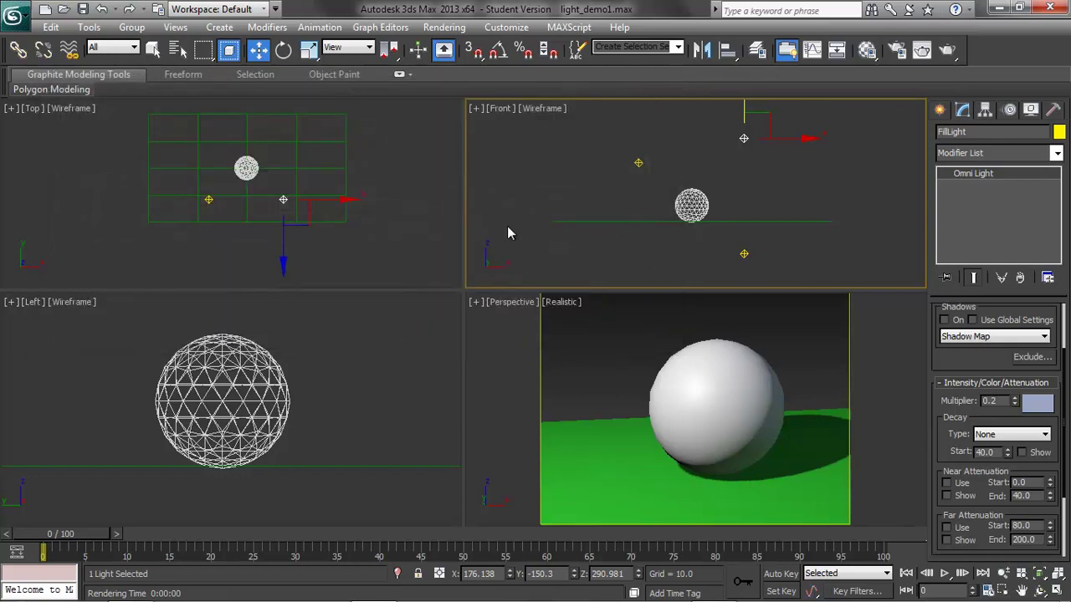
# Open the scene light_demo2.max from the ART154_A05_Start folder and test-render its perspective view.
pyautogui.click(17, 15)
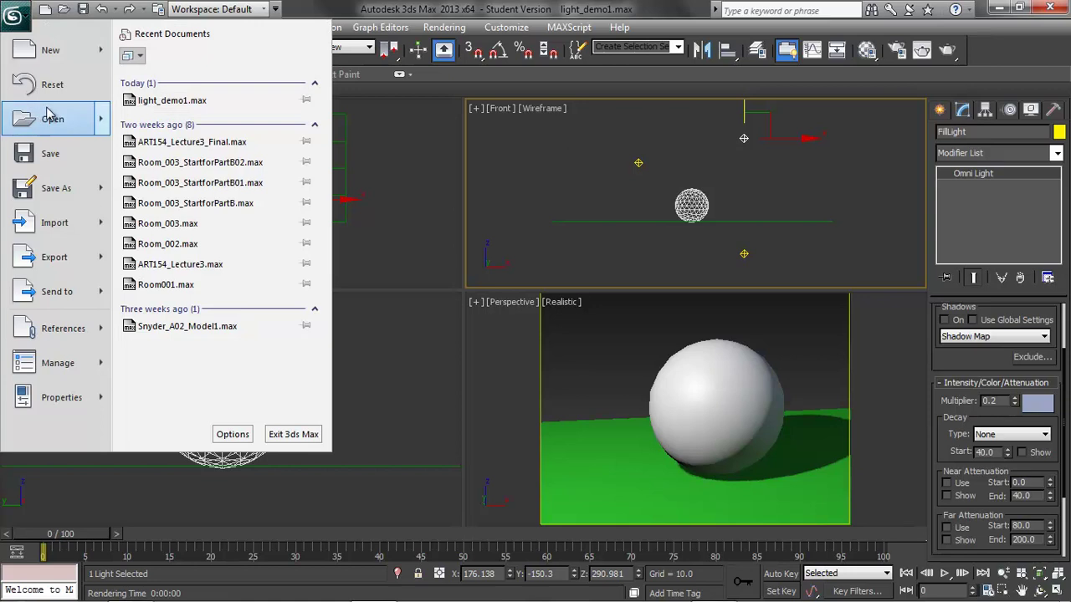
pyautogui.click(48, 113)
pyautogui.click(551, 358)
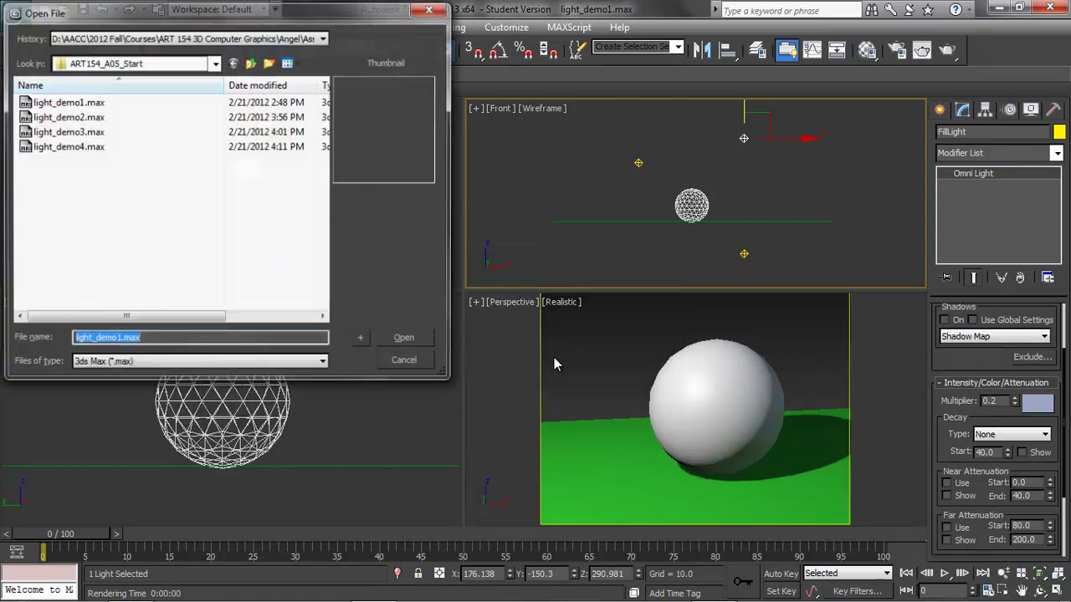
pyautogui.click(67, 117)
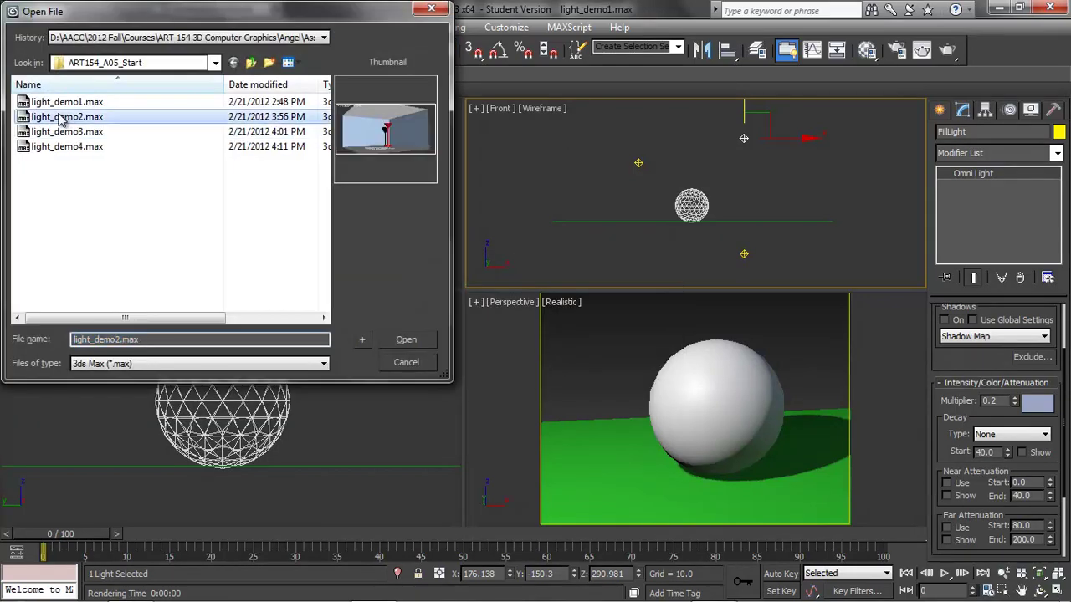
pyautogui.click(408, 340)
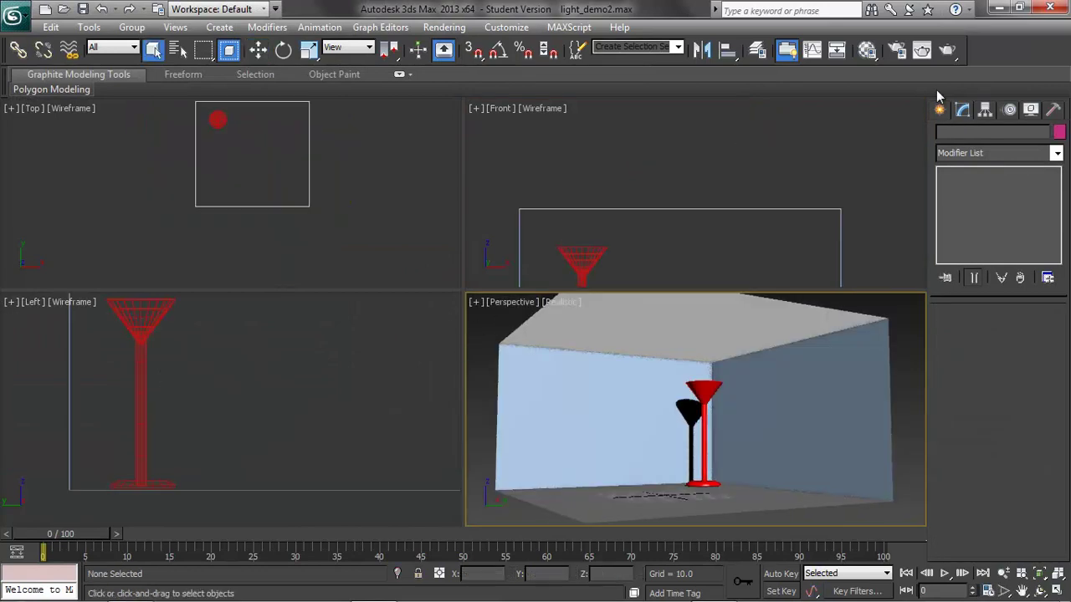
pyautogui.click(946, 50)
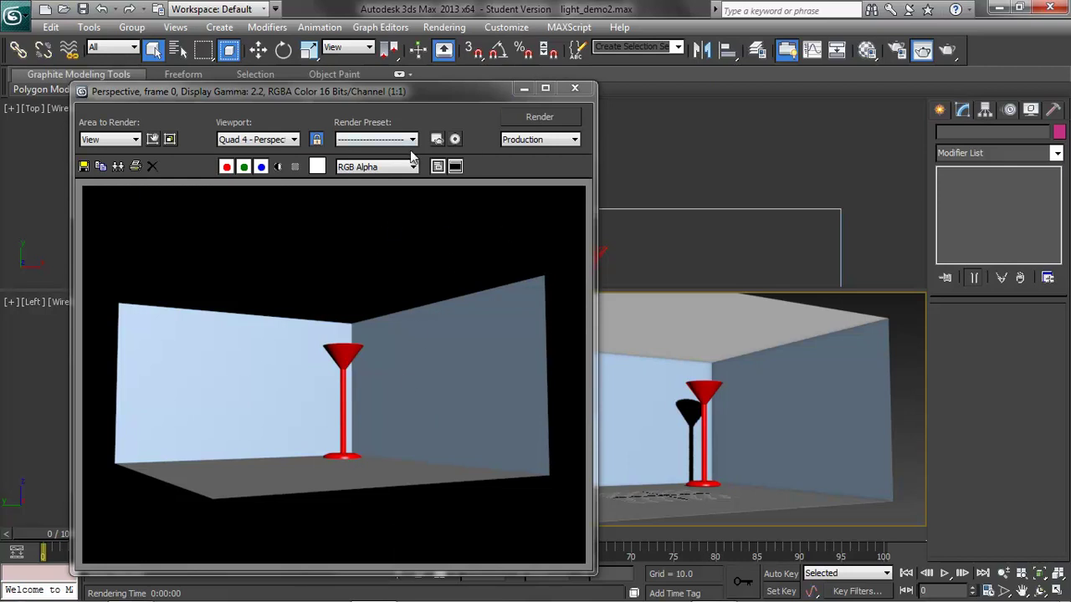
pyautogui.click(566, 95)
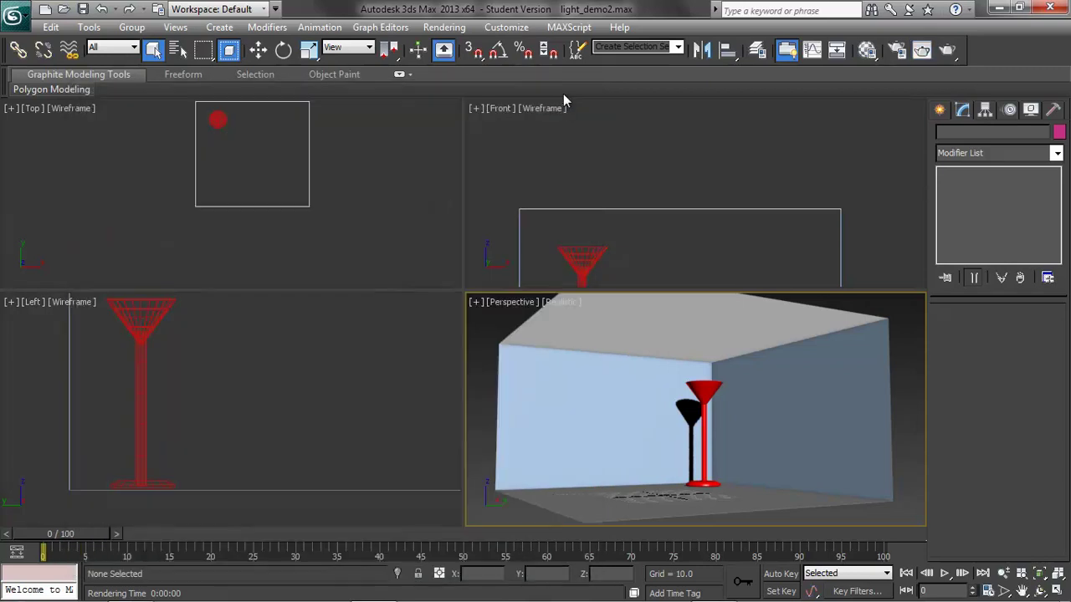
# Show safe frames in the Perspective view and frame it closer on the red lamp in the room's corner.
pyautogui.click(514, 308)
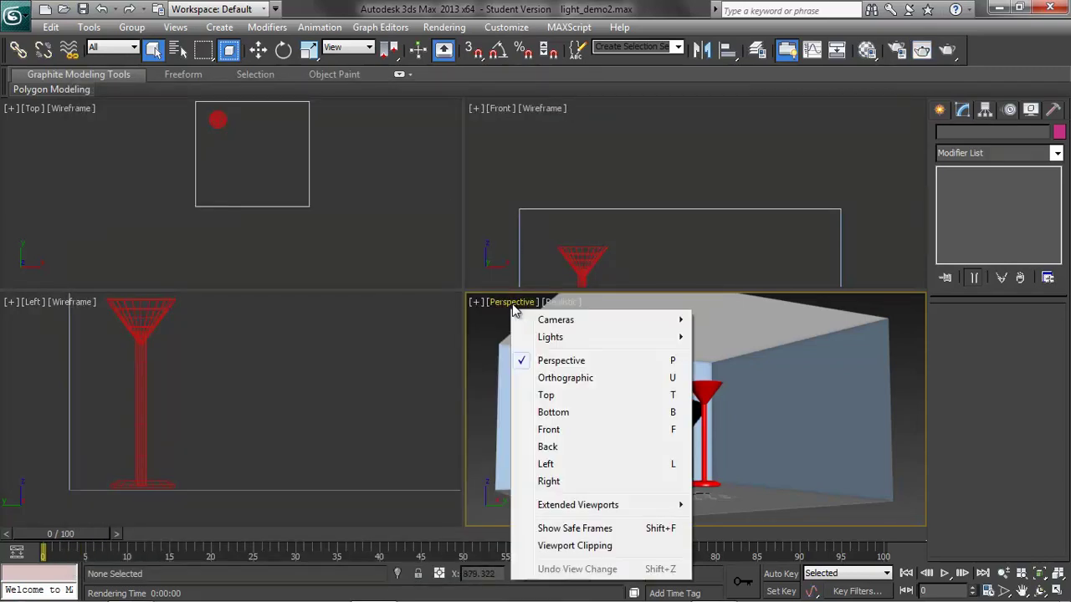
pyautogui.click(567, 528)
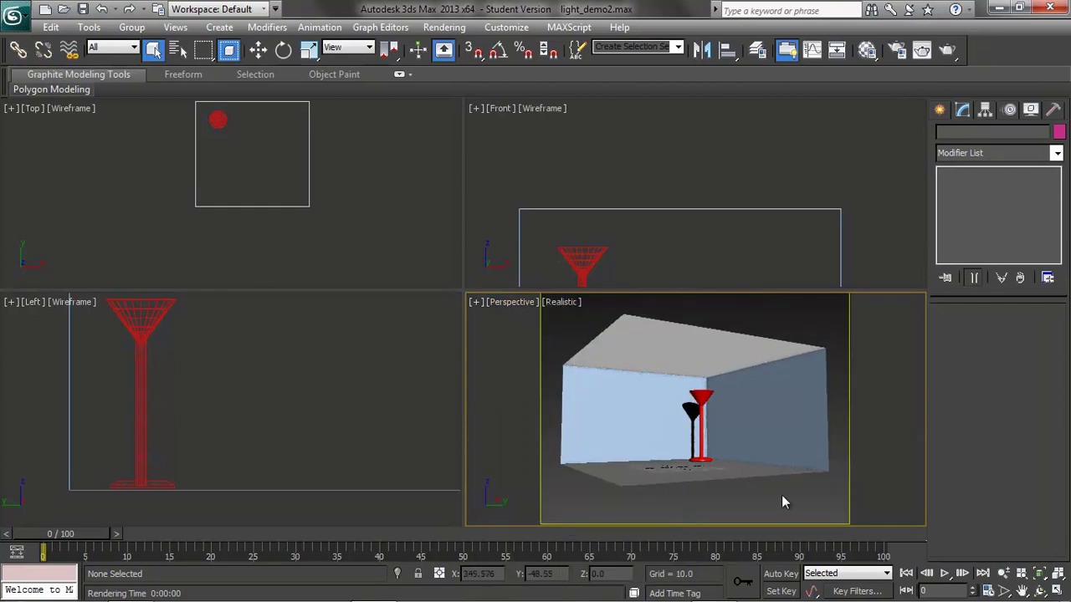
pyautogui.scroll(5, 780, 490)
pyautogui.moveTo(779, 488); pyautogui.dragTo(990, 426, button='middle')
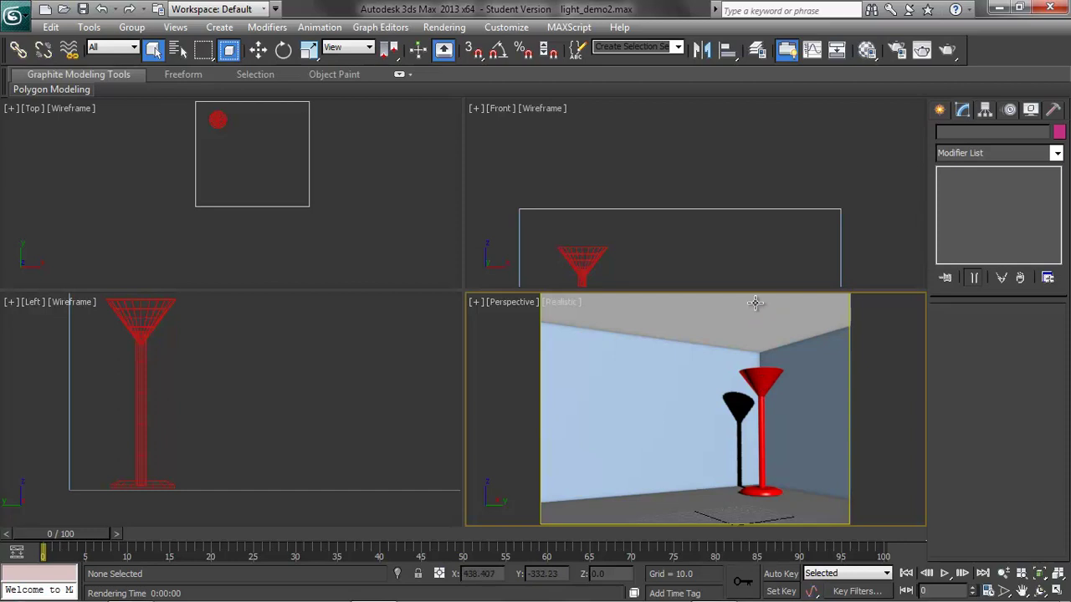
# Create a standard Free Spotlight at the red floor lamp's position in the Top view.
pyautogui.click(312, 380)
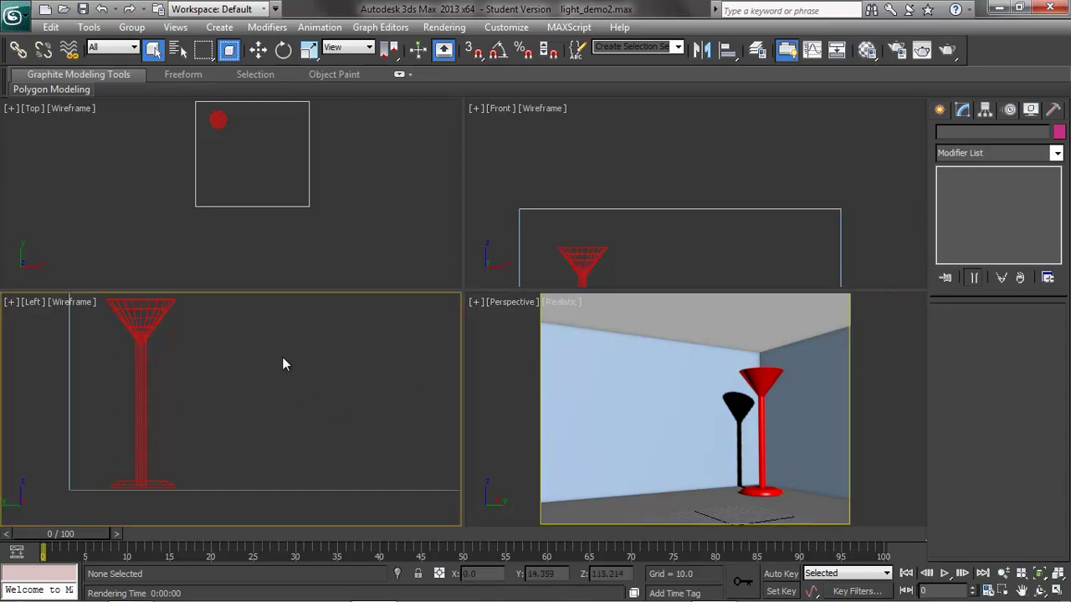
pyautogui.moveTo(282, 364); pyautogui.dragTo(318, 384, button='middle')
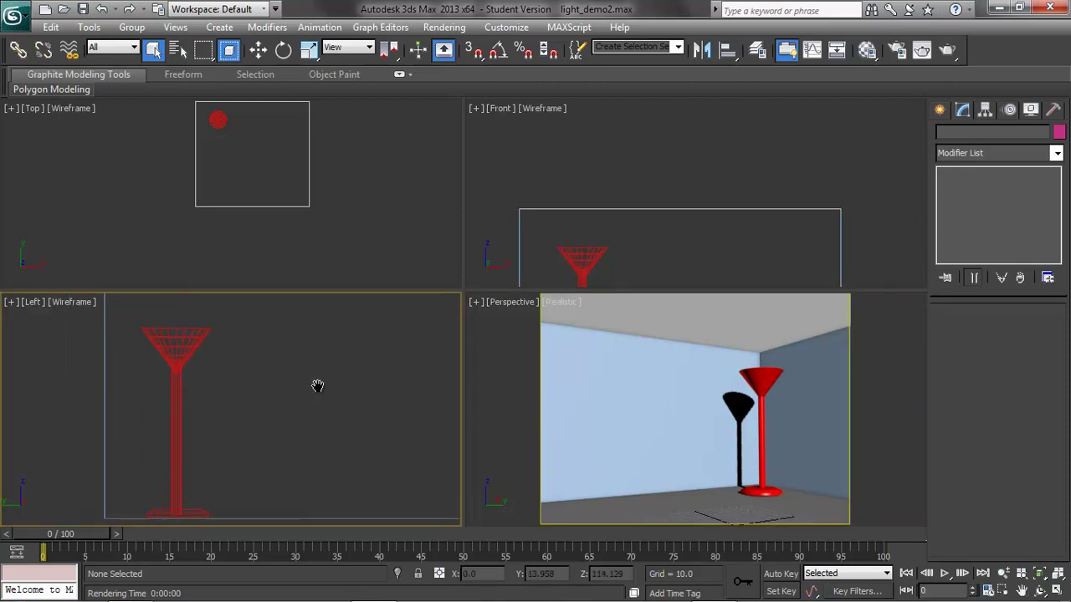
pyautogui.click(220, 27)
pyautogui.moveTo(270, 251)
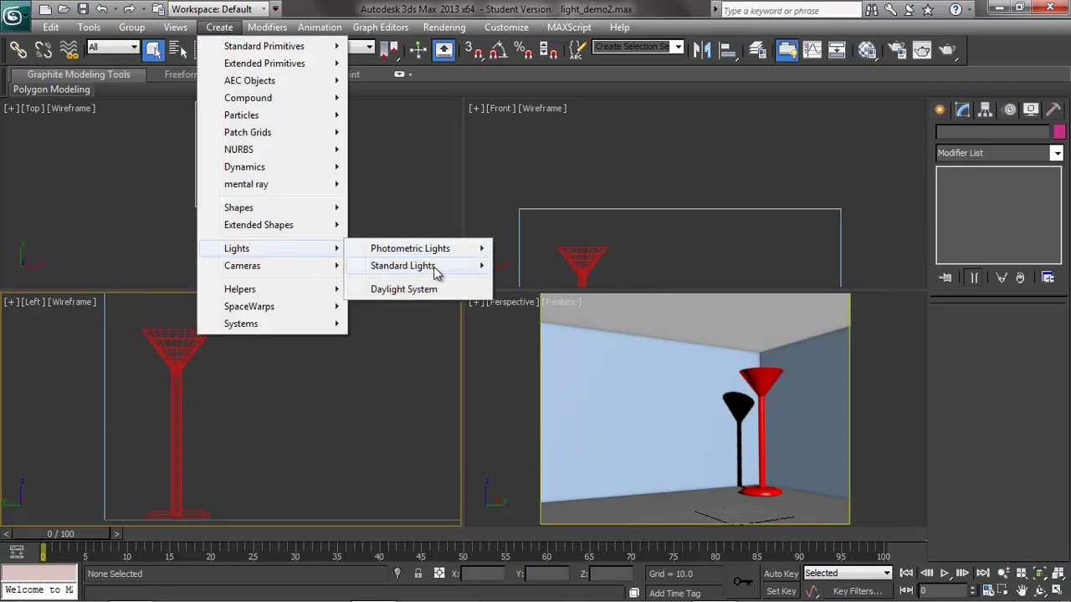
pyautogui.moveTo(435, 274)
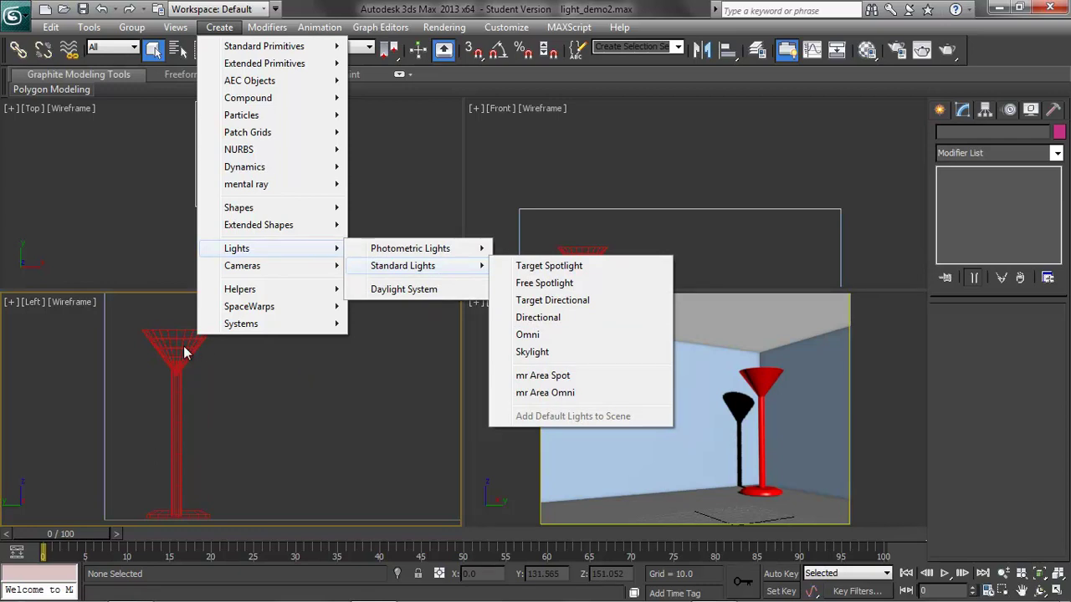
pyautogui.click(540, 285)
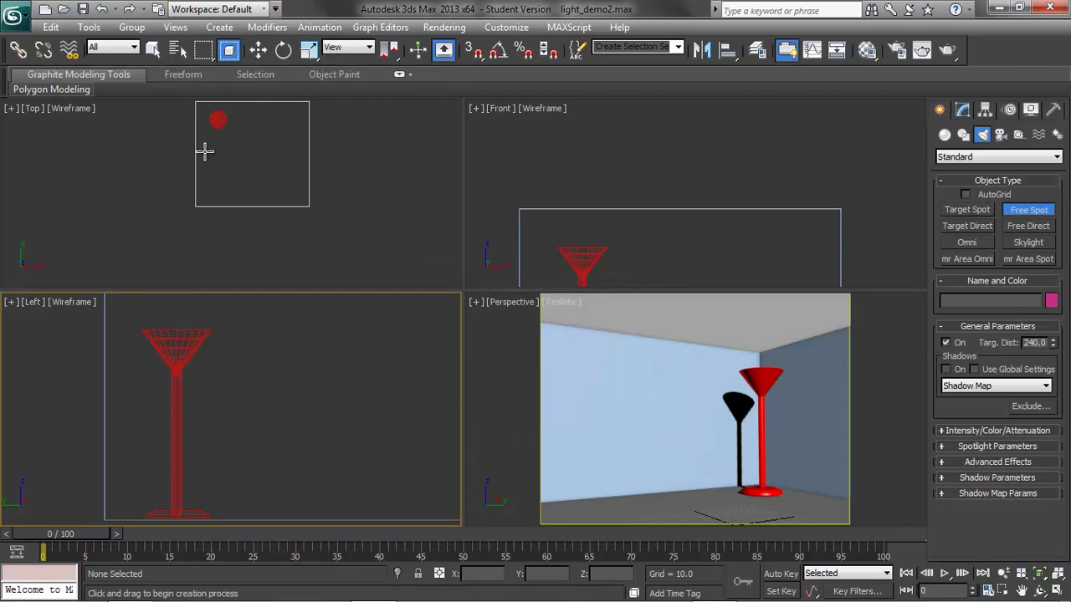
pyautogui.click(218, 122)
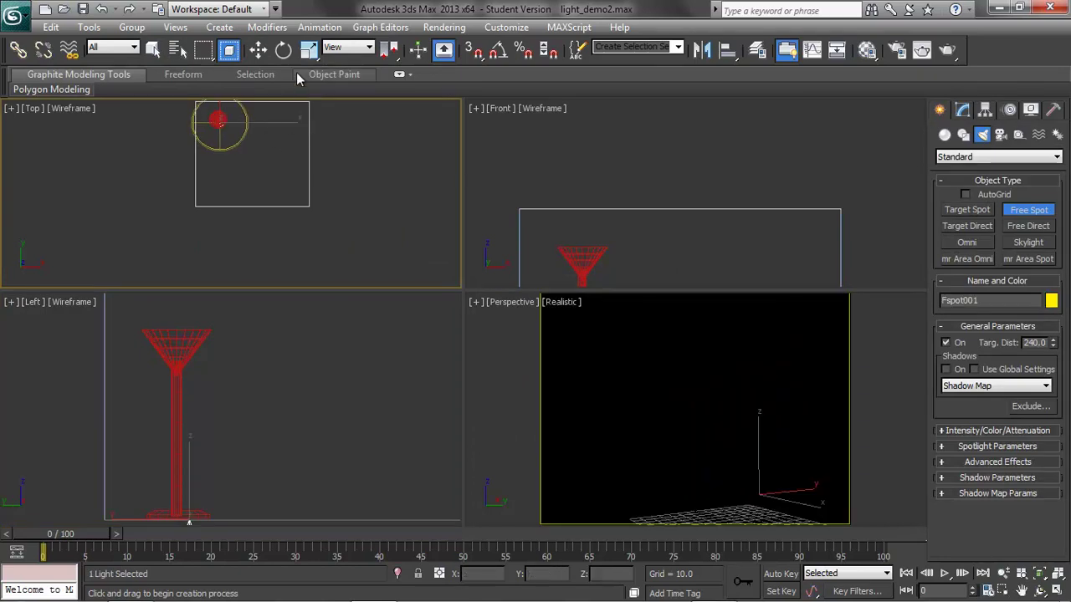
# Move the spotlight up into the lamp's bowl, to about Y 138 and Z 142, and rotate it about 179 degrees to aim at the ceiling.
pyautogui.click(258, 50)
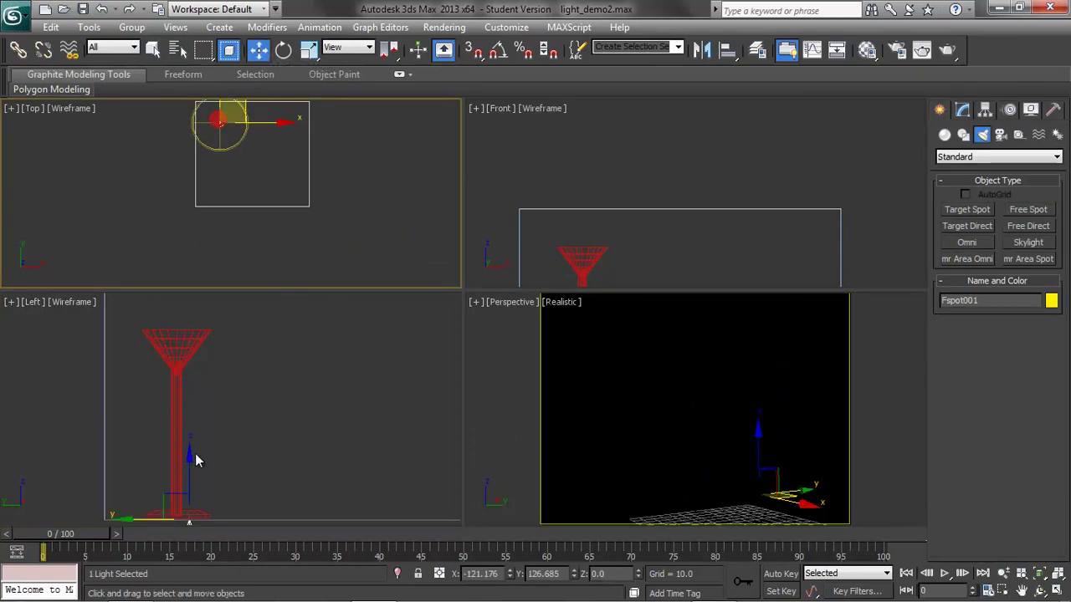
pyautogui.moveTo(189, 454); pyautogui.dragTo(199, 319)
pyautogui.moveTo(253, 360); pyautogui.dragTo(231, 353)
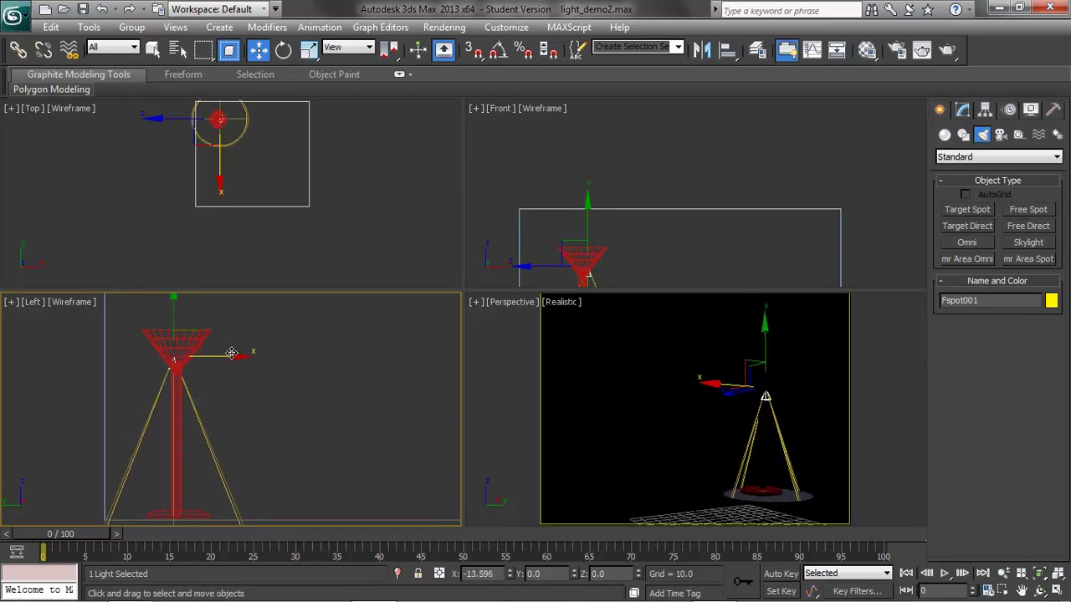
pyautogui.click(284, 49)
pyautogui.moveTo(207, 308); pyautogui.dragTo(488, 359)
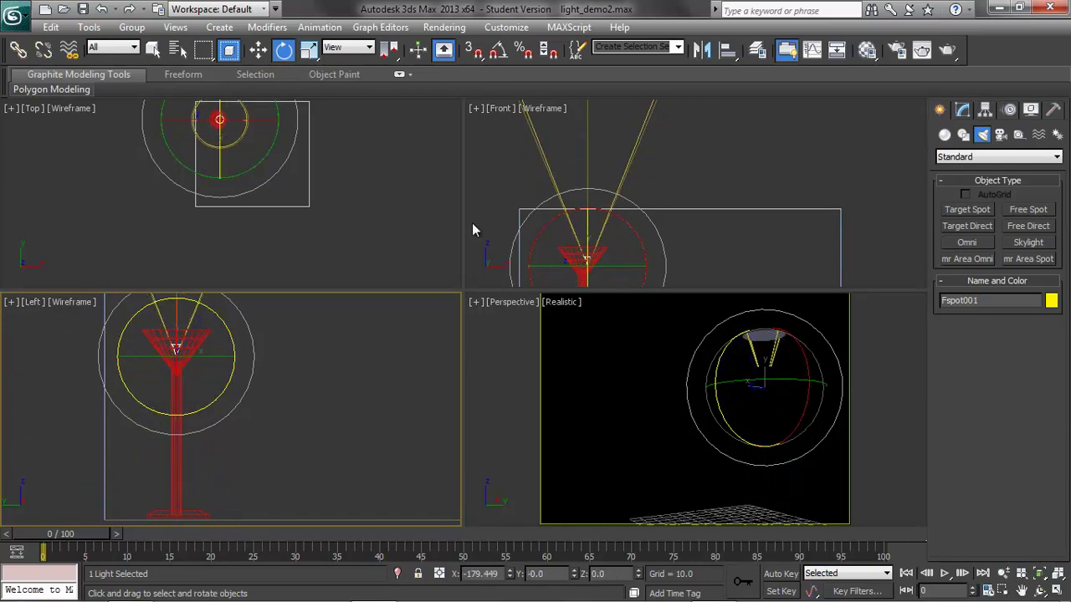
# Lower the spotlight inside the lamp's bowl to about Z 132 and test-render the perspective view.
pyautogui.click(258, 50)
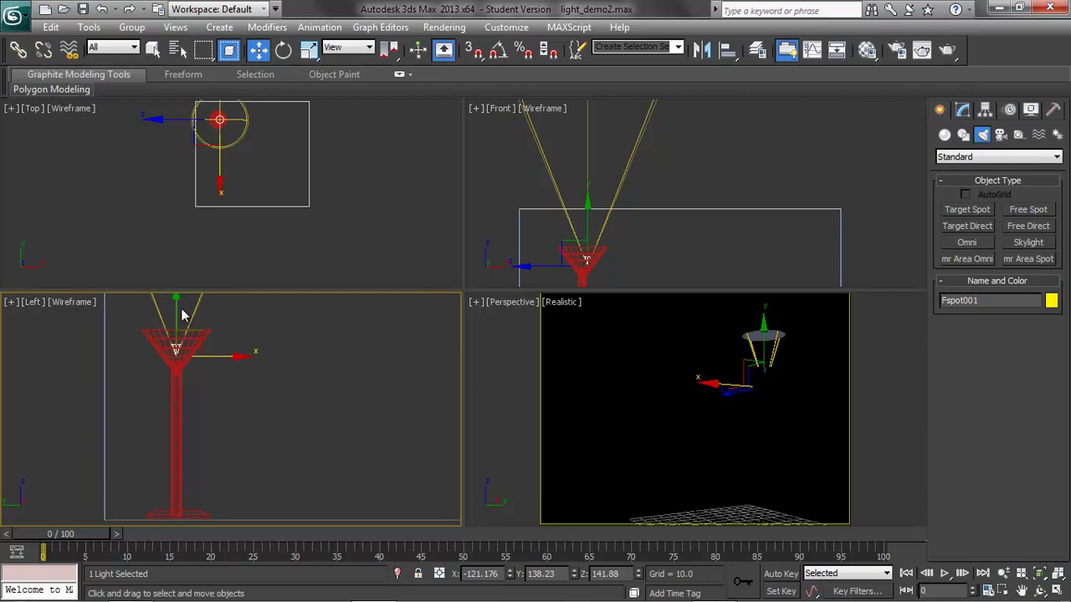
pyautogui.moveTo(173, 308); pyautogui.dragTo(171, 320)
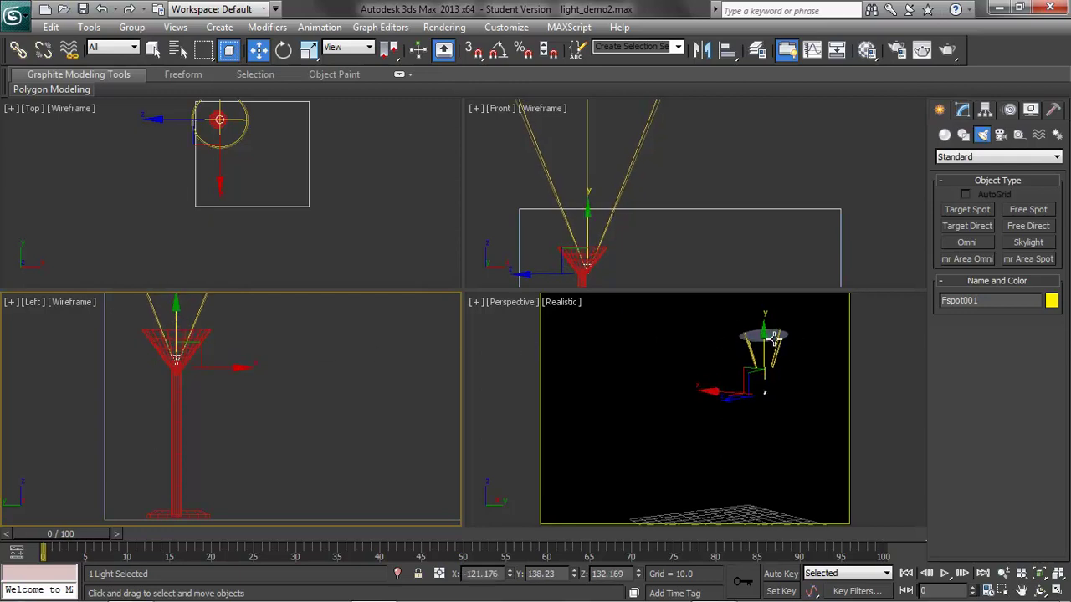
pyautogui.click(948, 51)
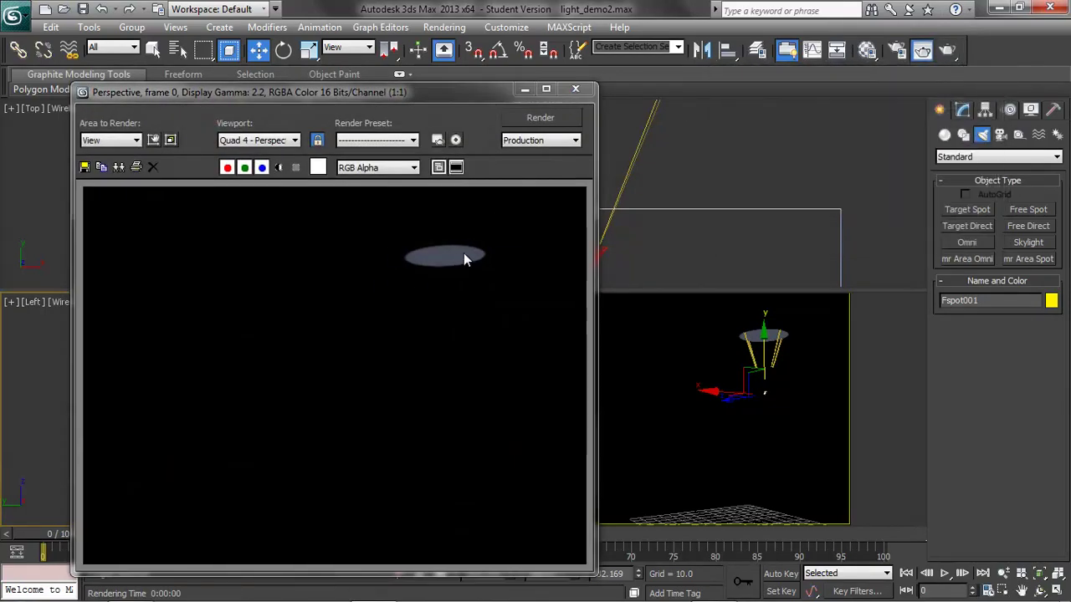
pyautogui.click(574, 88)
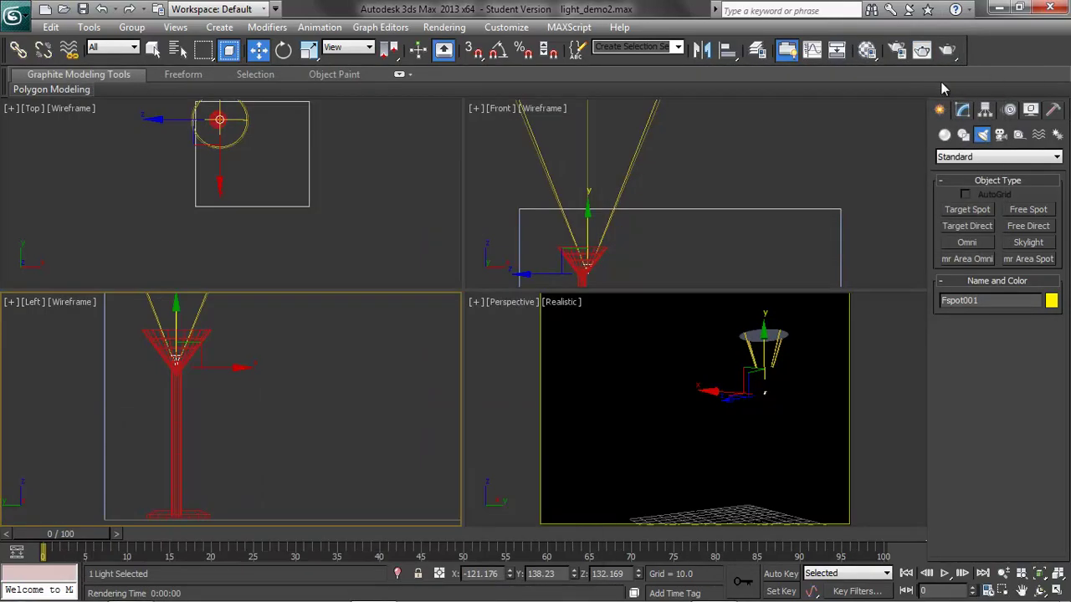
# Rename the lamp's spotlight as KeyLight and show its modifiable parameters.
pyautogui.moveTo(996, 301); pyautogui.dragTo(873, 299)
pyautogui.write('KeyLight')
pyautogui.click(963, 111)
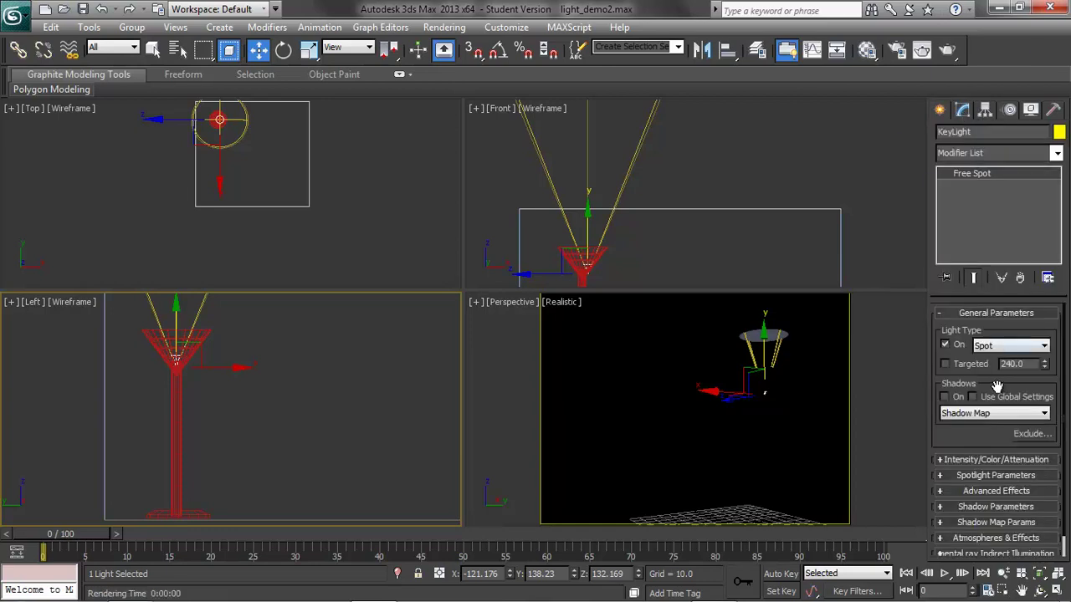
# Set the KeyLight's colour to pure white and its intensity multiplier to 1.0.
pyautogui.click(944, 461)
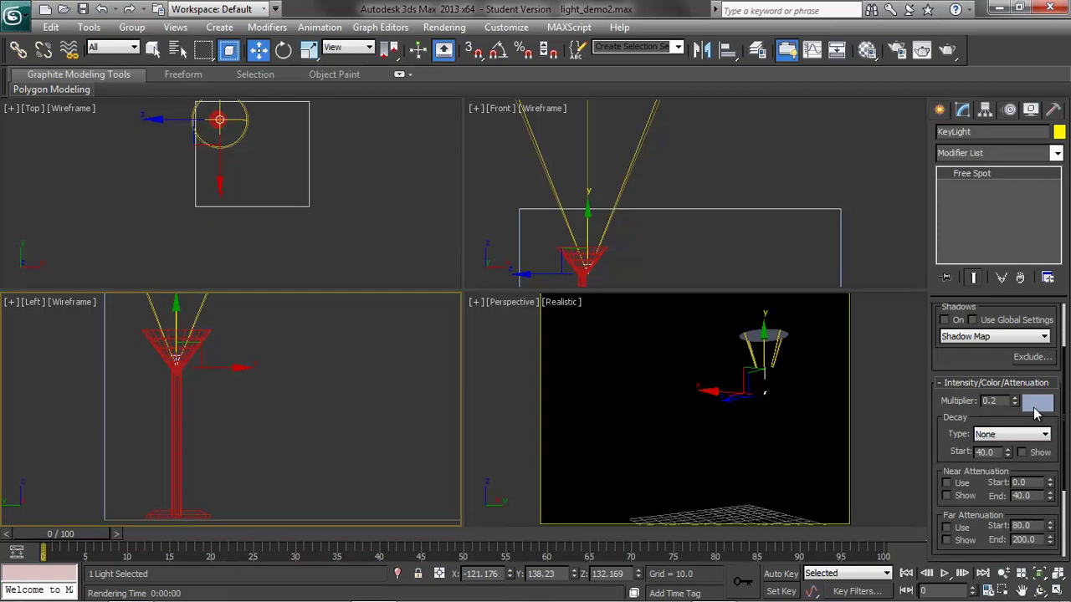
pyautogui.click(1037, 407)
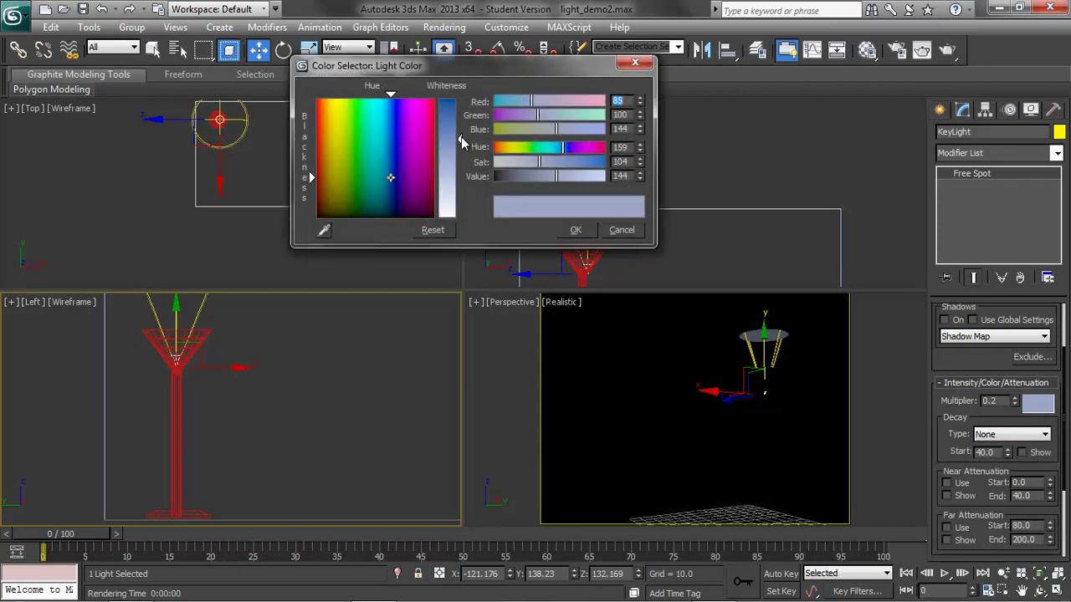
pyautogui.moveTo(451, 149); pyautogui.dragTo(466, 220)
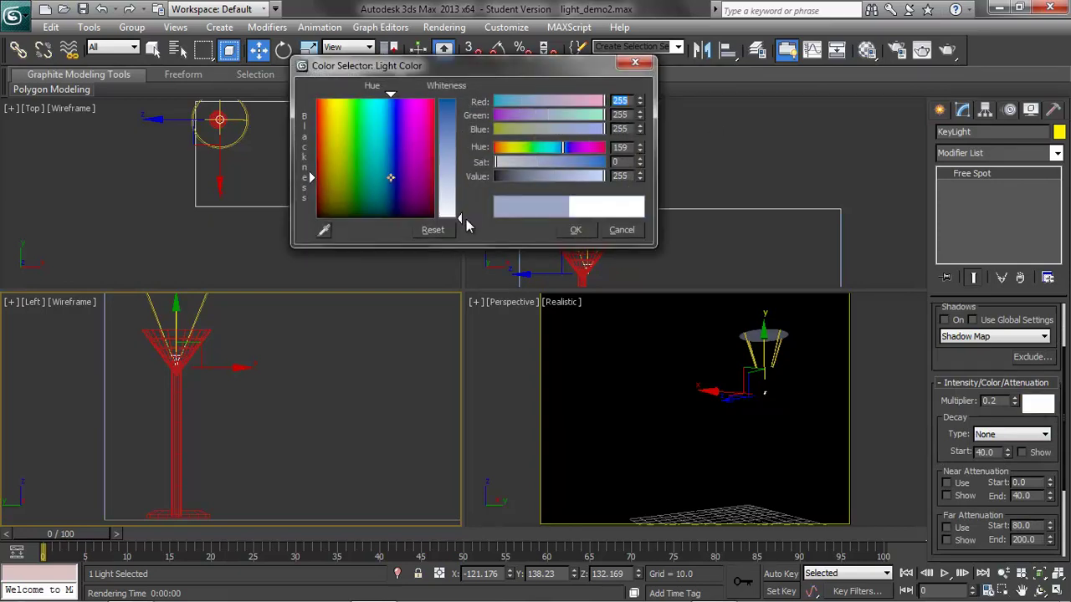
pyautogui.click(575, 229)
pyautogui.write('1')
pyautogui.press('Return')
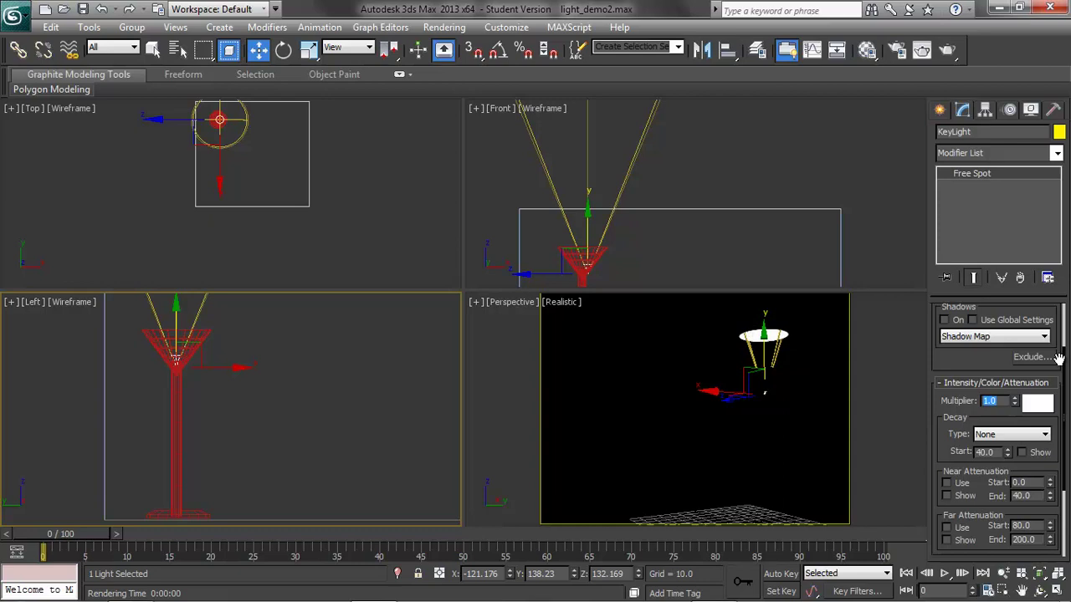
# Expand the KeyLight's Spotlight Parameters, deselect the light and zoom the Left view out to show the whole room.
pyautogui.scroll(-3, 1058, 357)
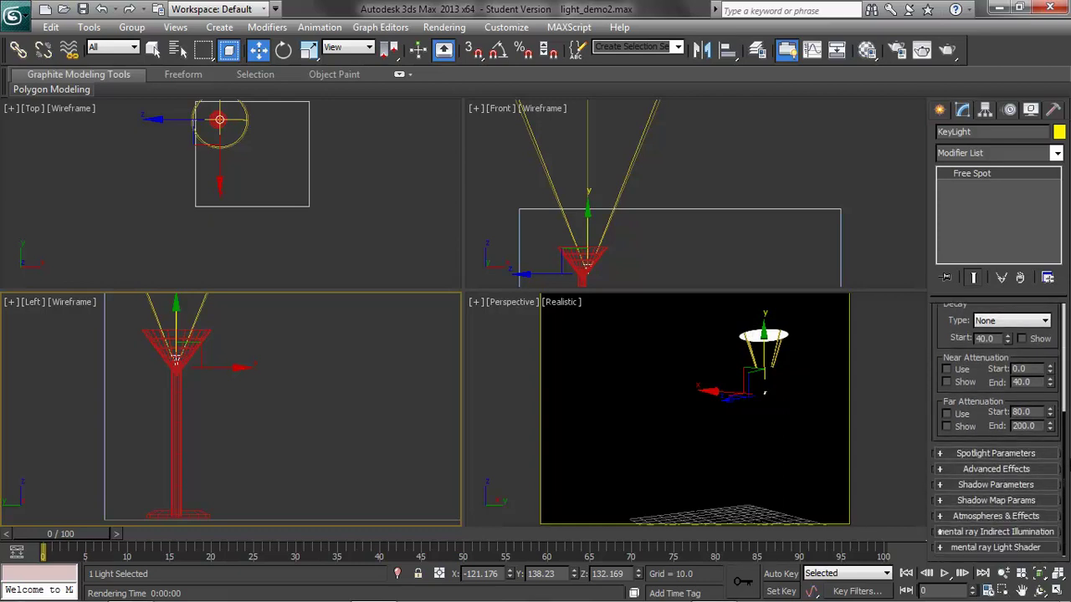
pyautogui.click(942, 455)
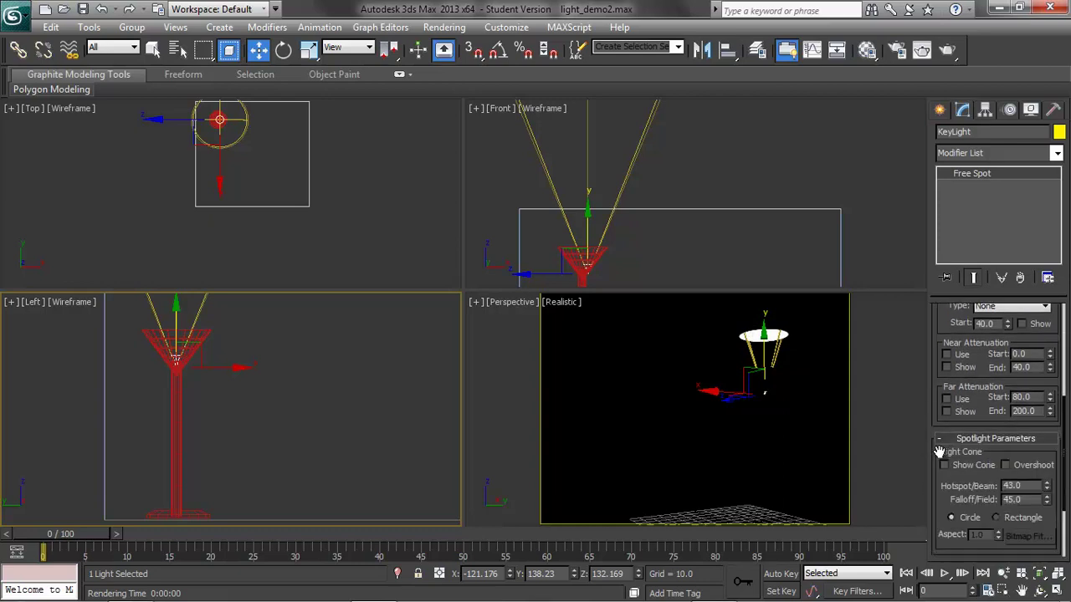
pyautogui.click(354, 404)
pyautogui.scroll(-3, 339, 383)
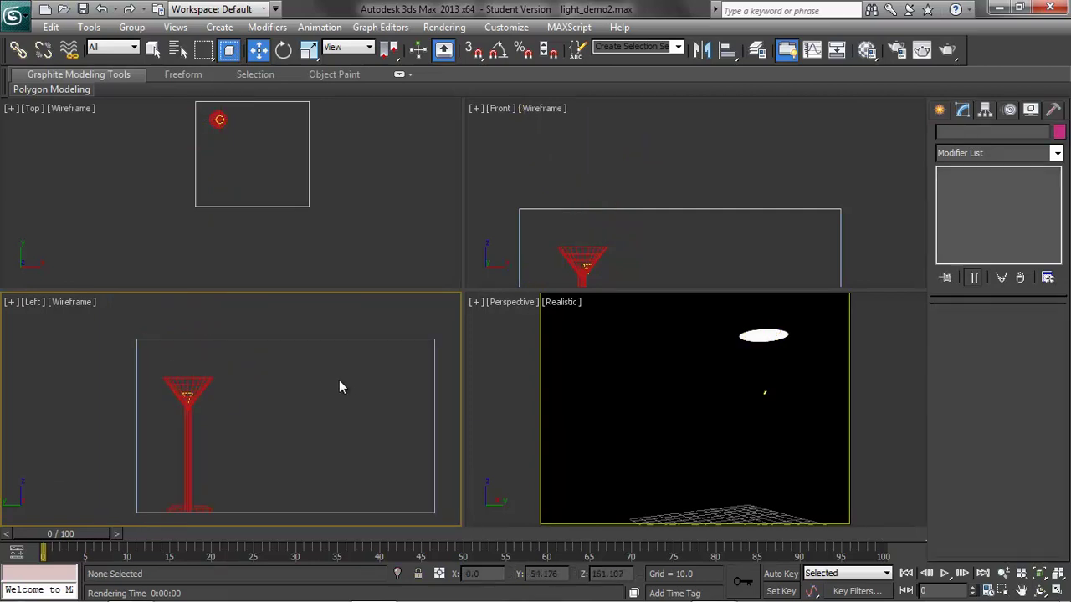
# Try to reselect the KeyLight inside the lamp's bowl in the Left view.
pyautogui.click(189, 394)
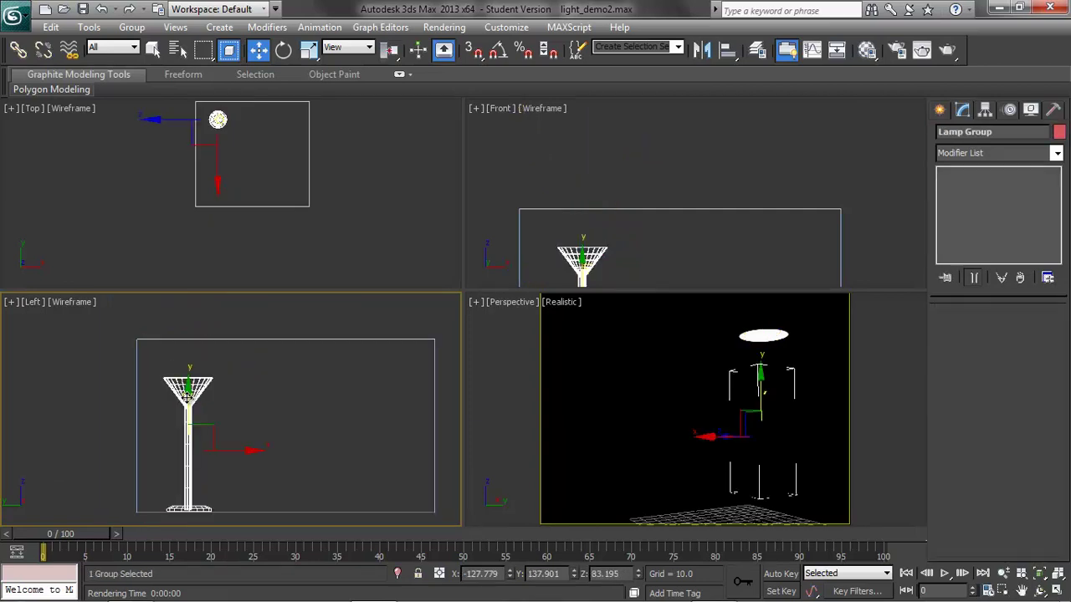
pyautogui.click(267, 397)
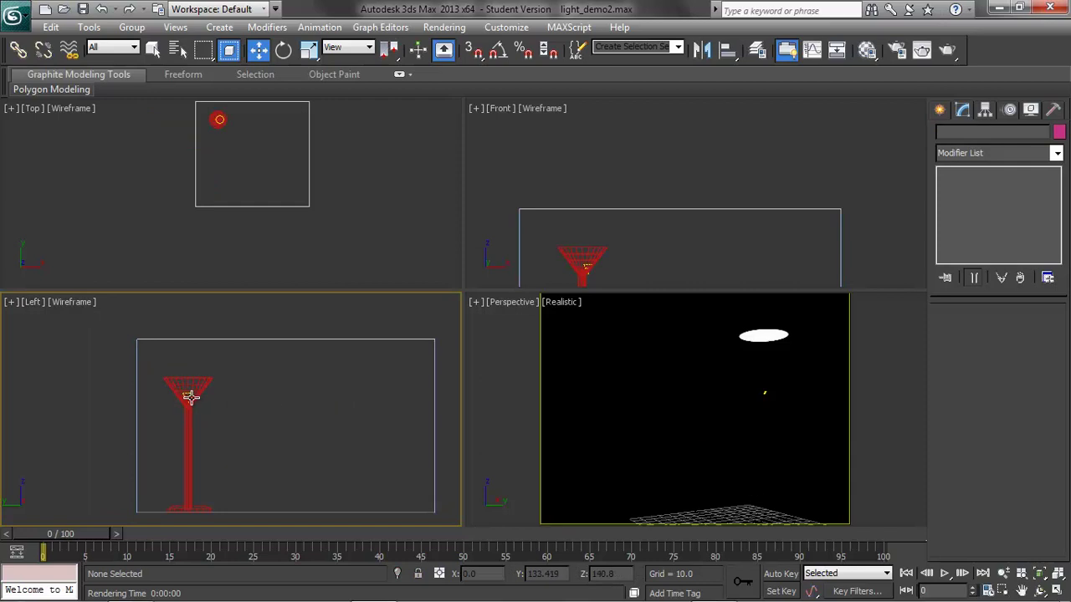
pyautogui.click(191, 397)
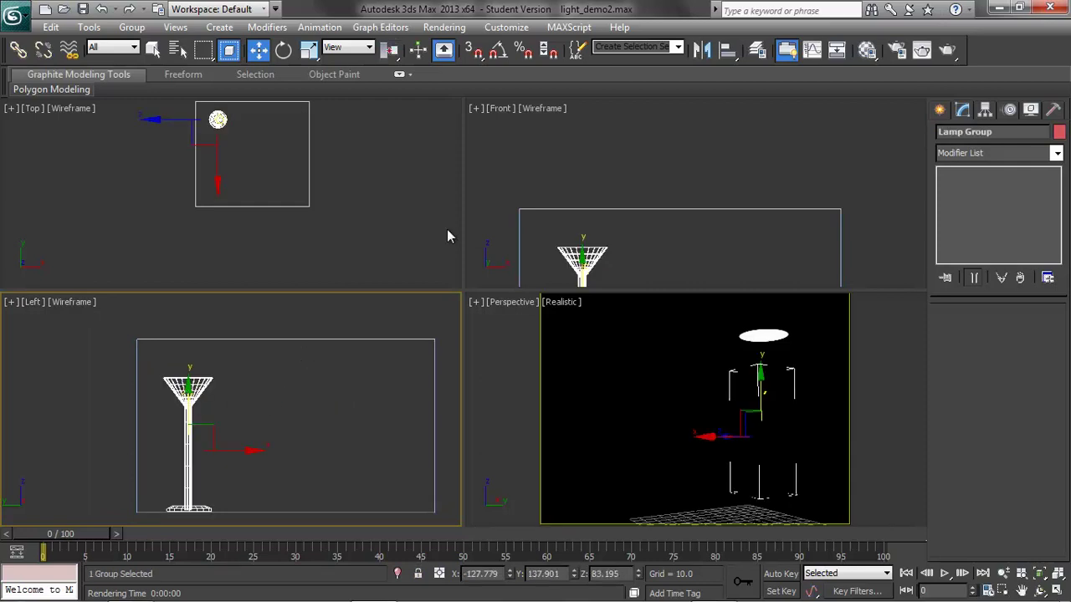
# Expand the scene's layers in the layer manager and select the KeyLight object from the default layer.
pyautogui.click(757, 50)
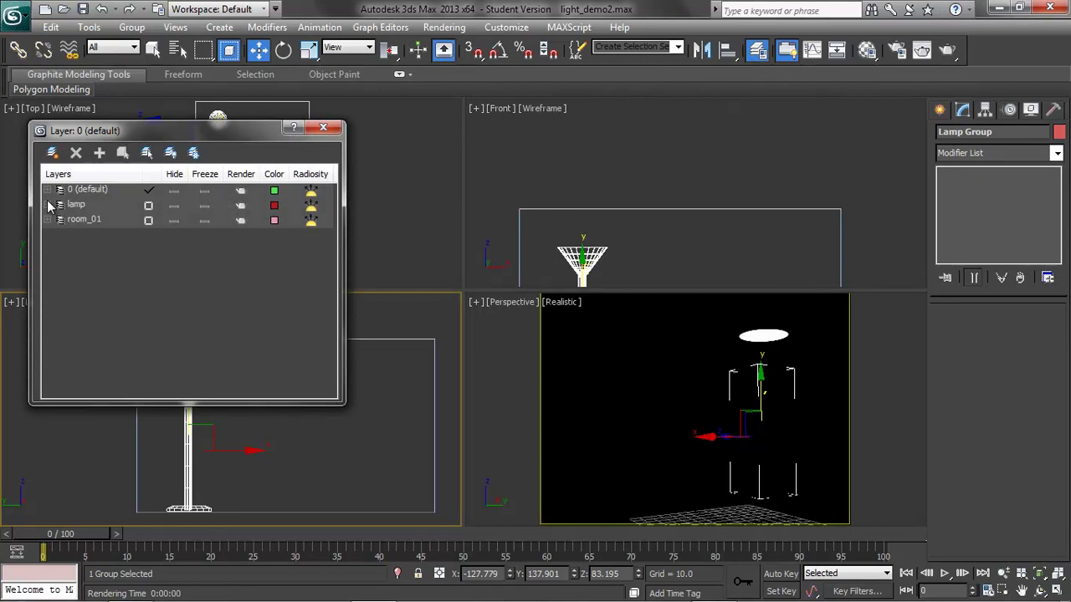
pyautogui.click(49, 205)
pyautogui.click(49, 265)
pyautogui.click(48, 191)
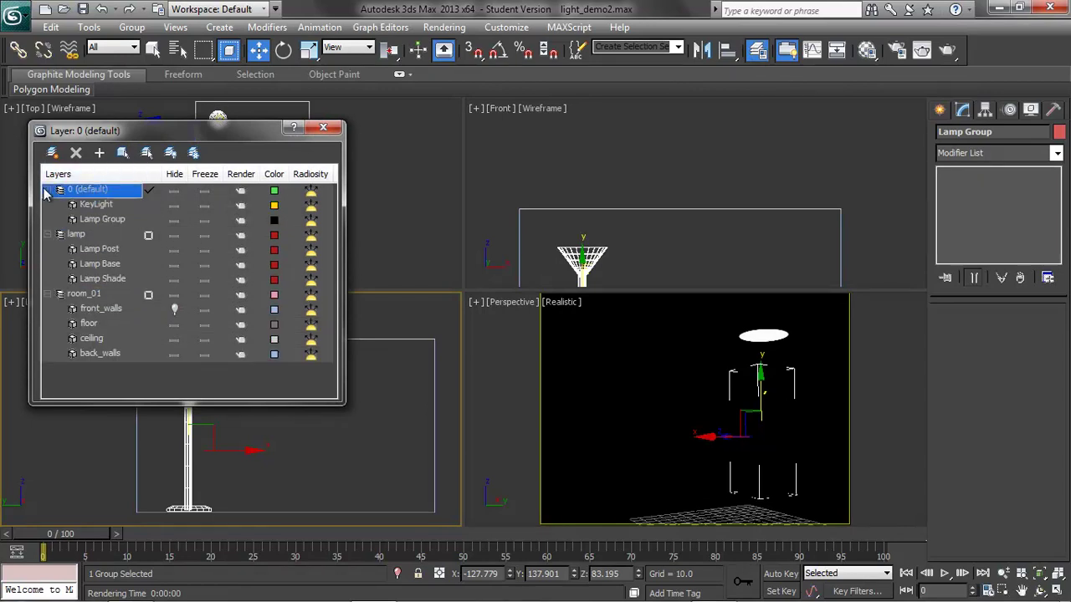
pyautogui.click(97, 205)
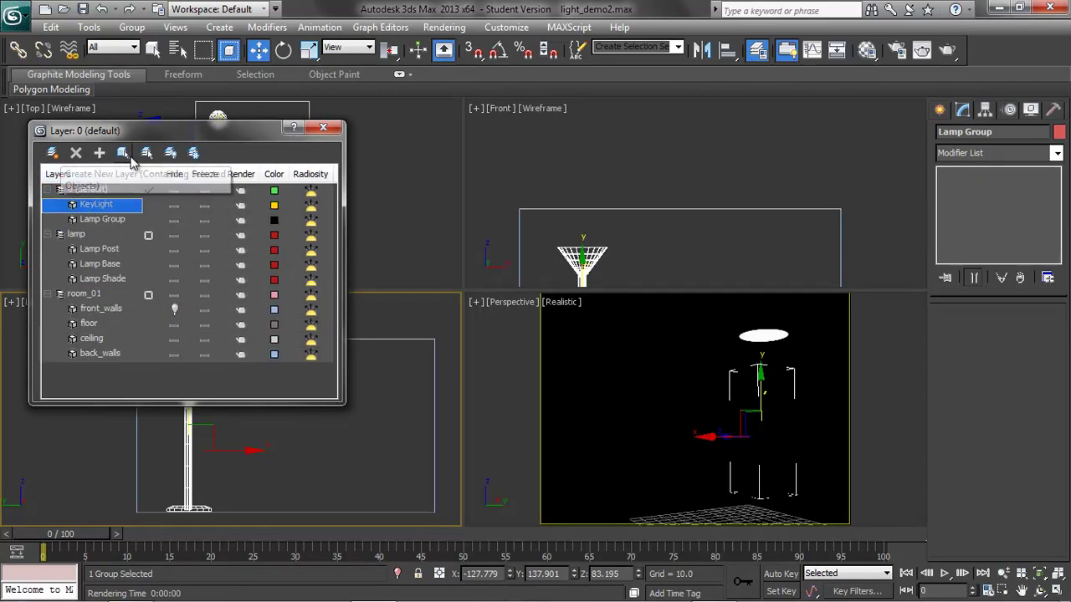
pyautogui.click(122, 154)
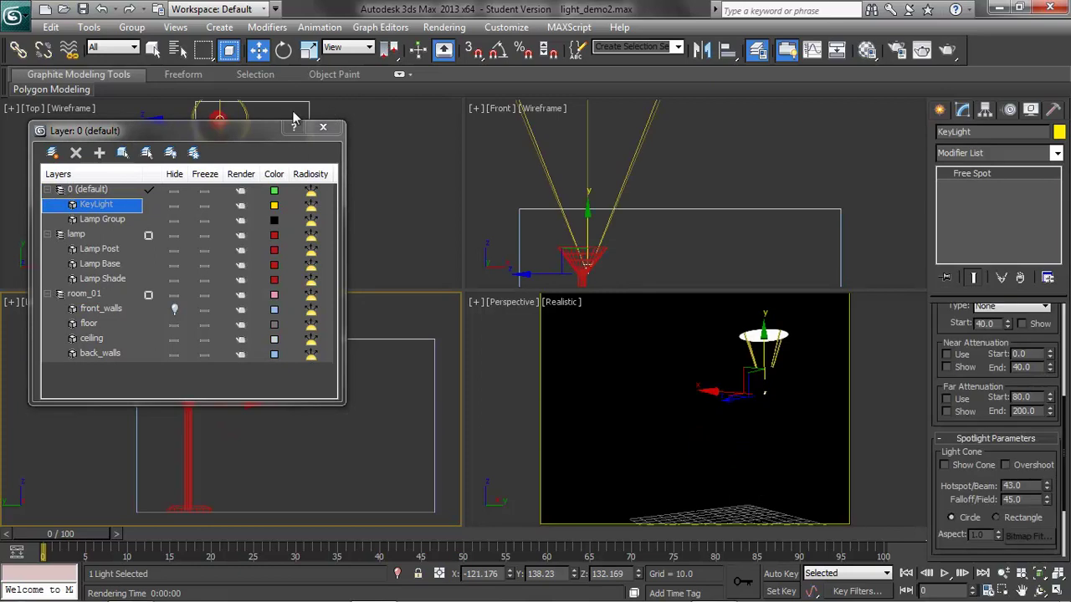
pyautogui.click(322, 127)
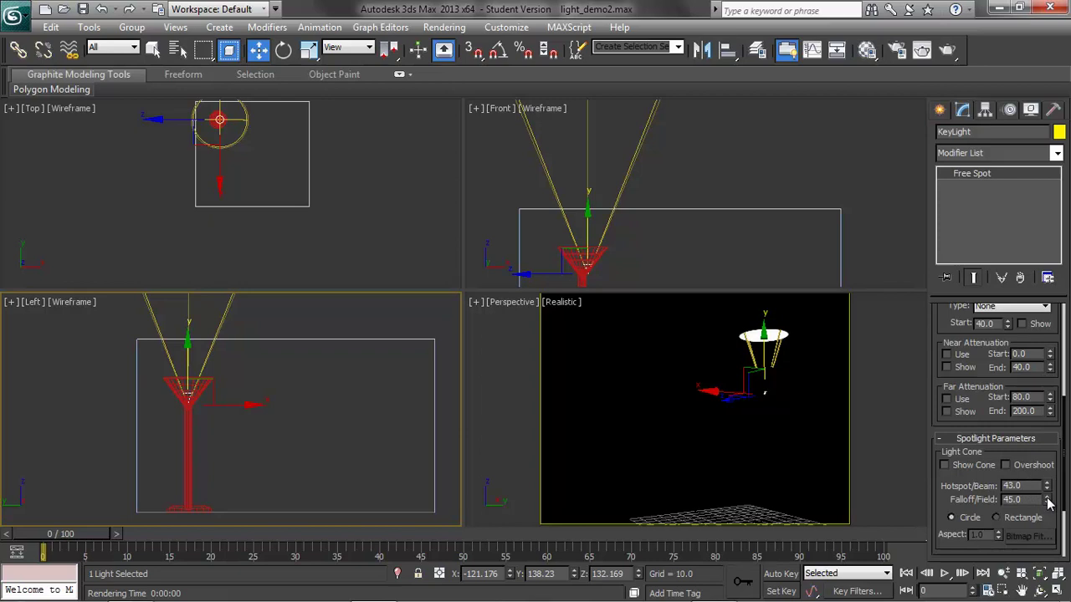
# Set the KeyLight's hotspot to about 35.1 and its falloff to about 73.9, and test-render the perspective view.
pyautogui.moveTo(1049, 502); pyautogui.dragTo(861, 192)
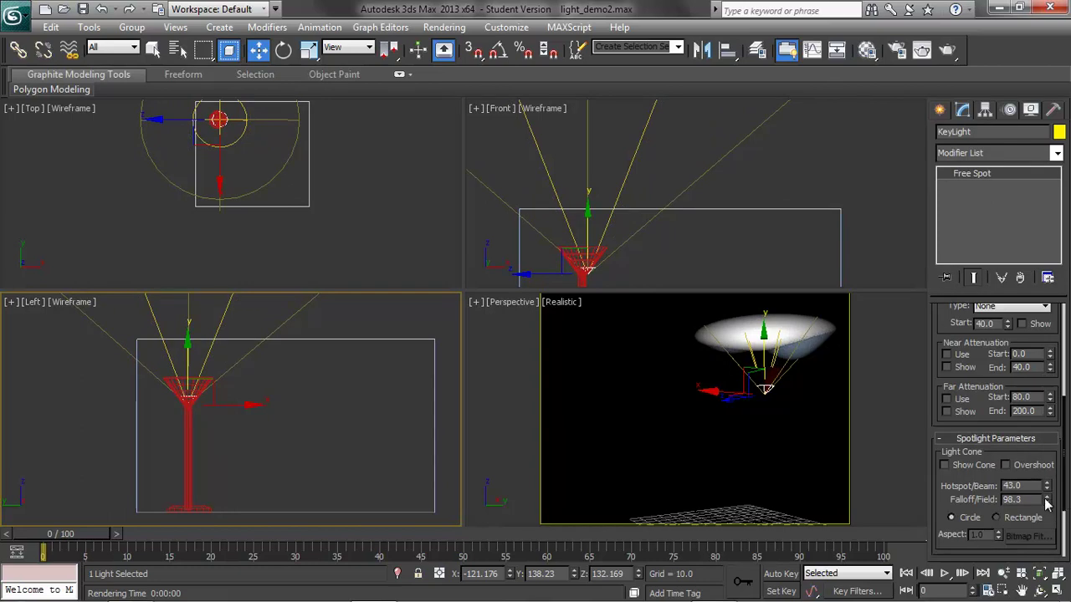
pyautogui.moveTo(1045, 500); pyautogui.dragTo(1040, 584)
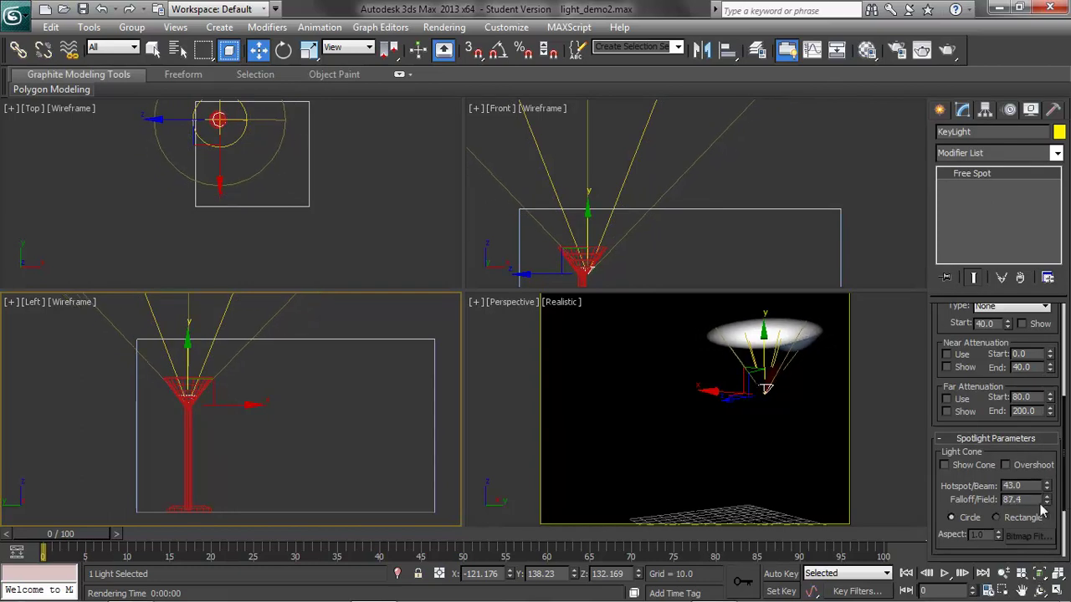
pyautogui.moveTo(1045, 500); pyautogui.dragTo(1054, 568)
pyautogui.moveTo(1045, 487); pyautogui.dragTo(935, 457)
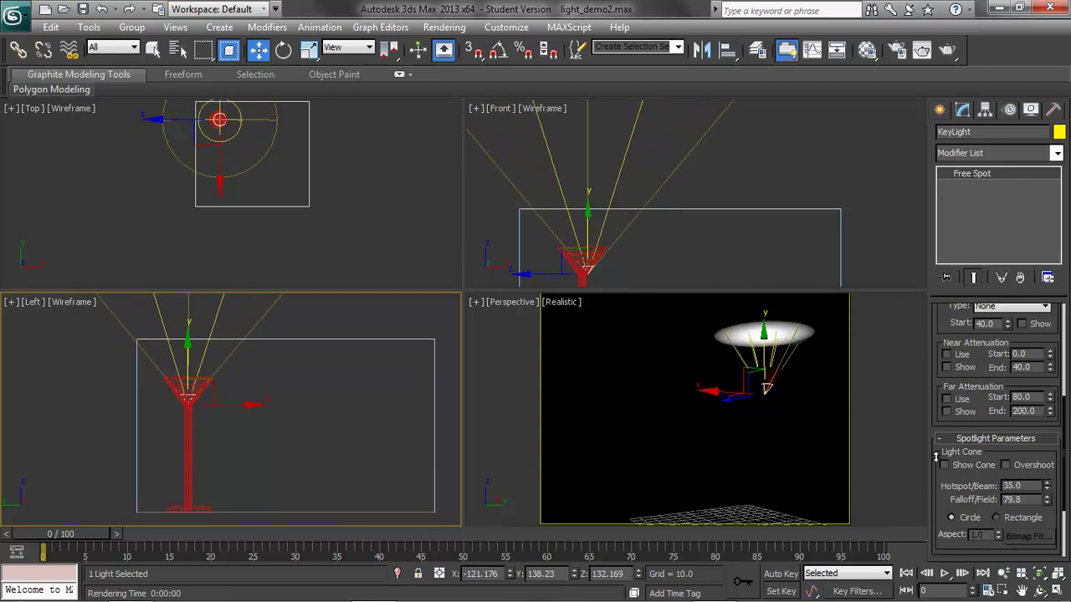
pyautogui.moveTo(1046, 499); pyautogui.dragTo(1048, 542)
pyautogui.click(945, 50)
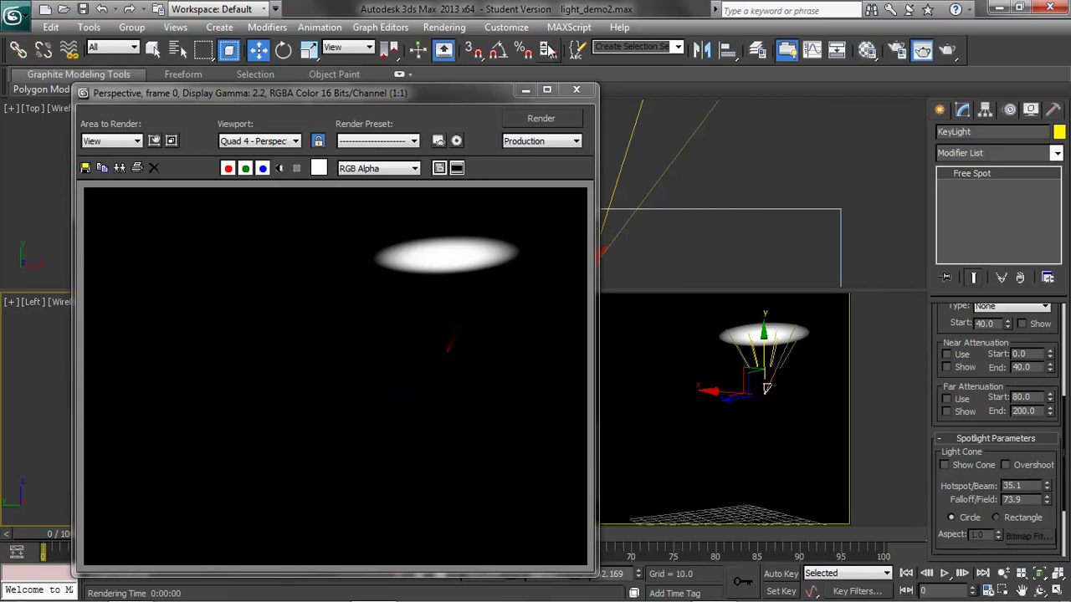
pyautogui.click(575, 90)
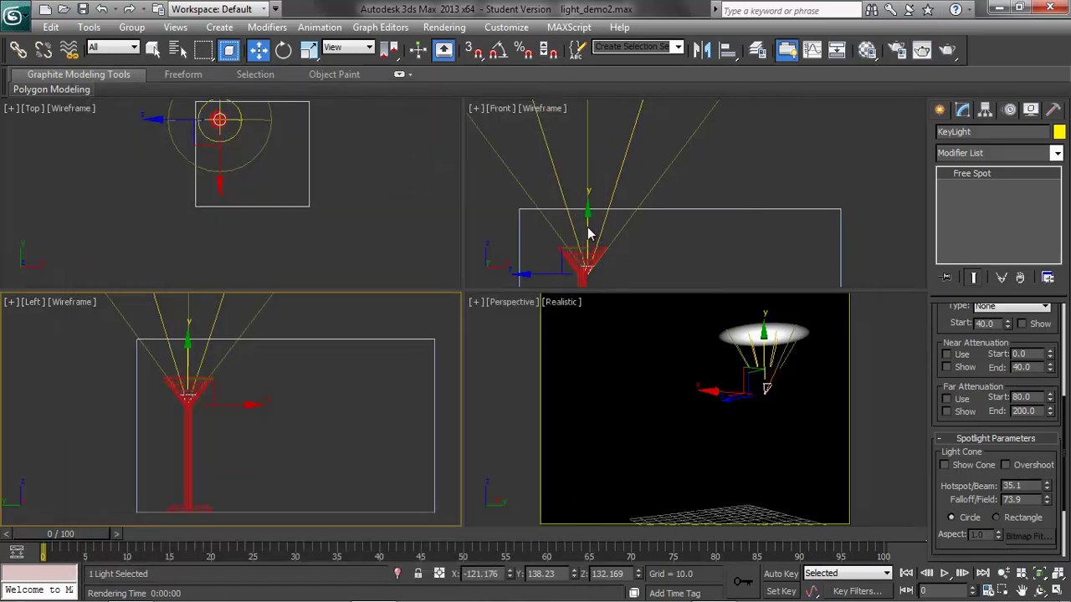
# Centre the KeyLight over the lamp post in the Front view, at about X -127.7, and test-render the perspective view.
pyautogui.click(588, 237)
pyautogui.moveTo(631, 273); pyautogui.dragTo(626, 272)
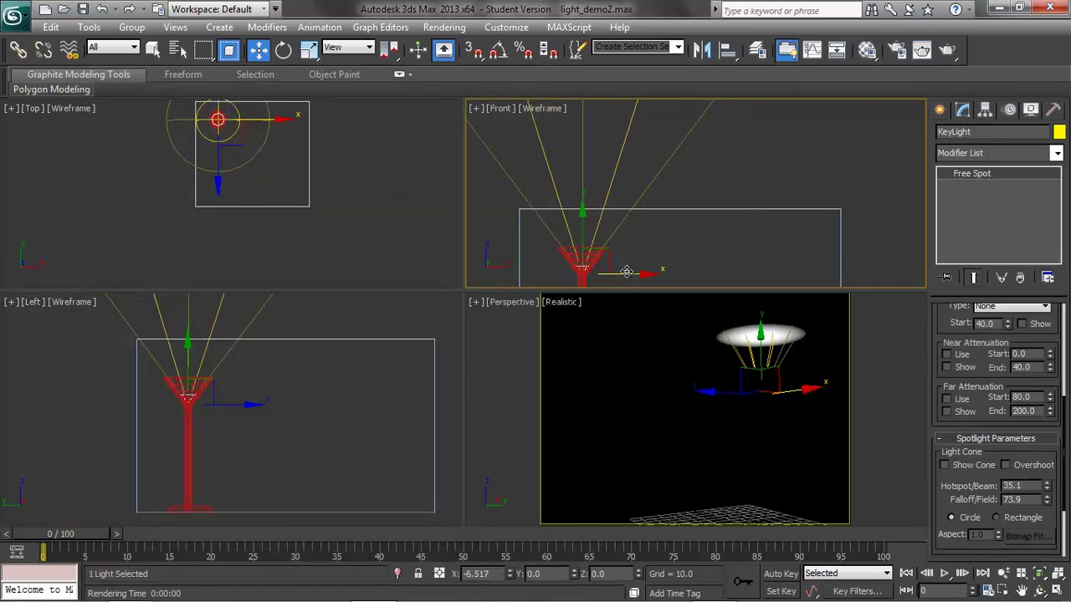
pyautogui.click(921, 49)
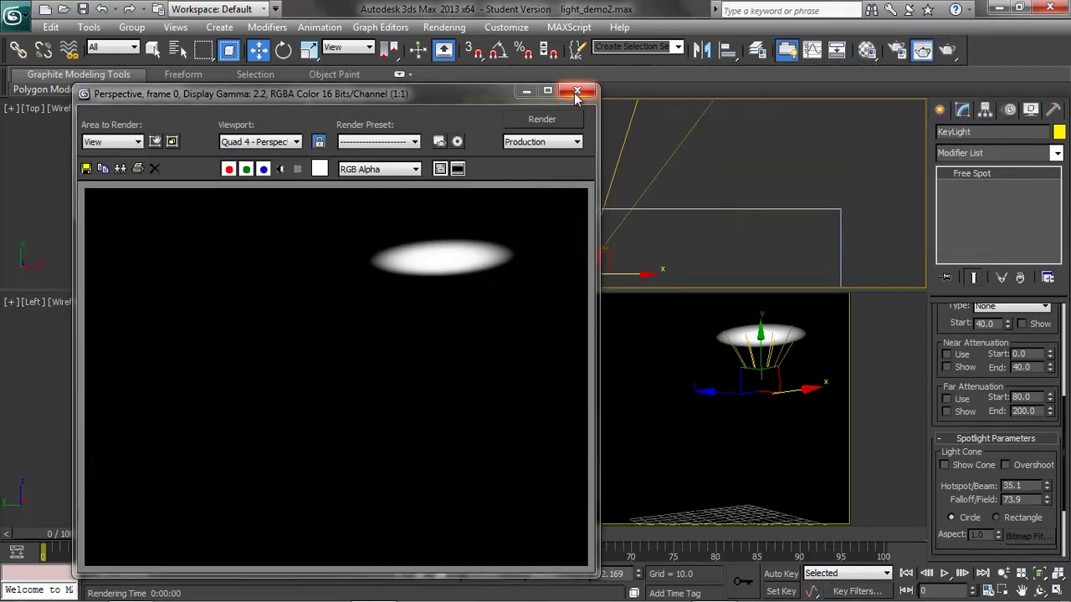
pyautogui.click(577, 91)
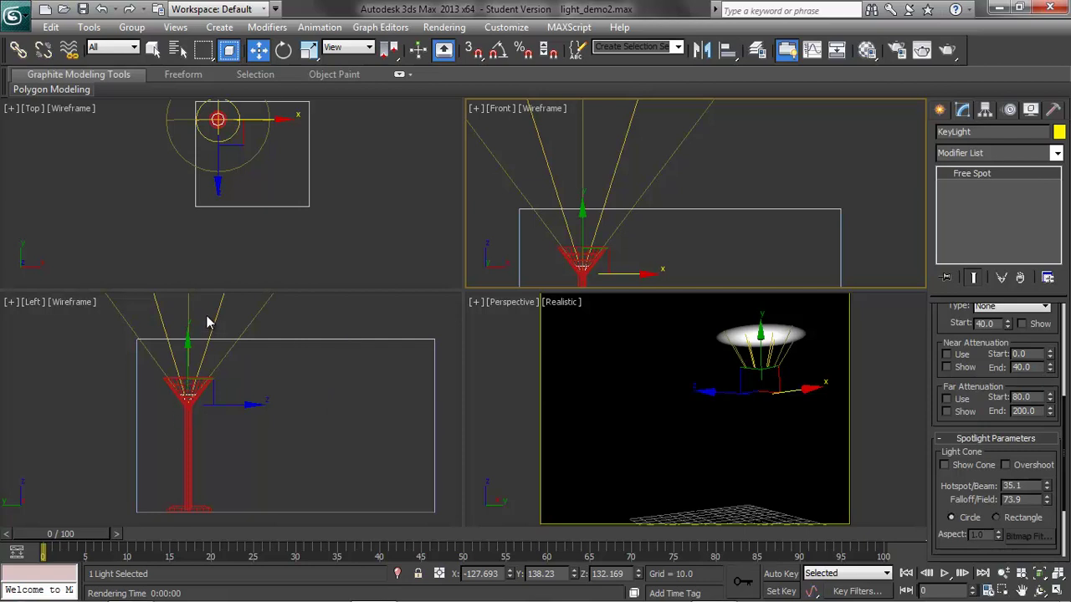
# Create a standard Omni light above the ceiling, in line with the lamp in the Left view, at about Y 137 and Z 243.
pyautogui.click(220, 27)
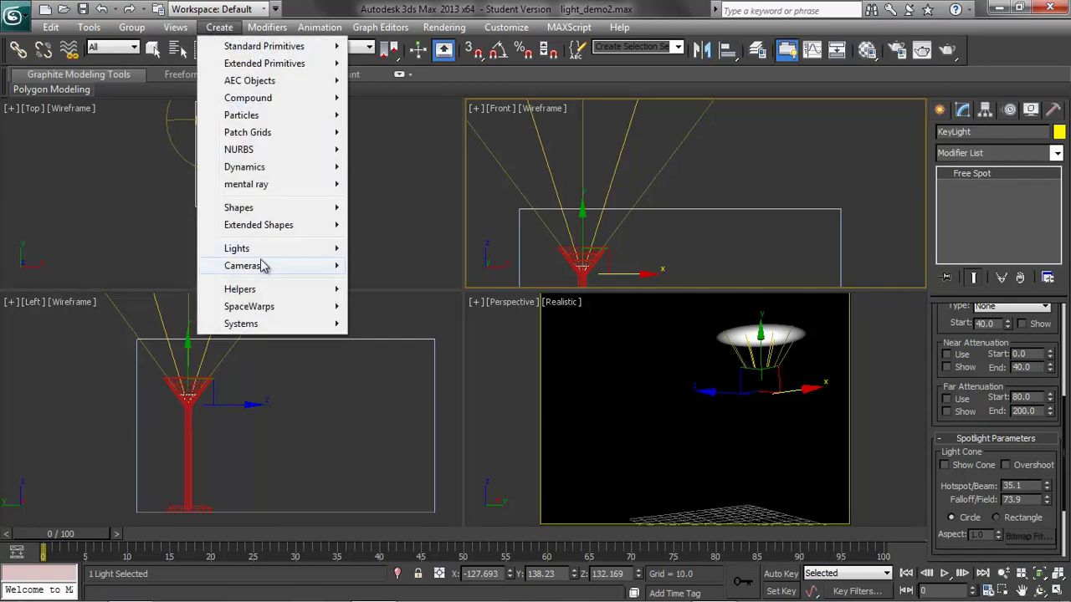
pyautogui.moveTo(266, 251)
pyautogui.moveTo(444, 268)
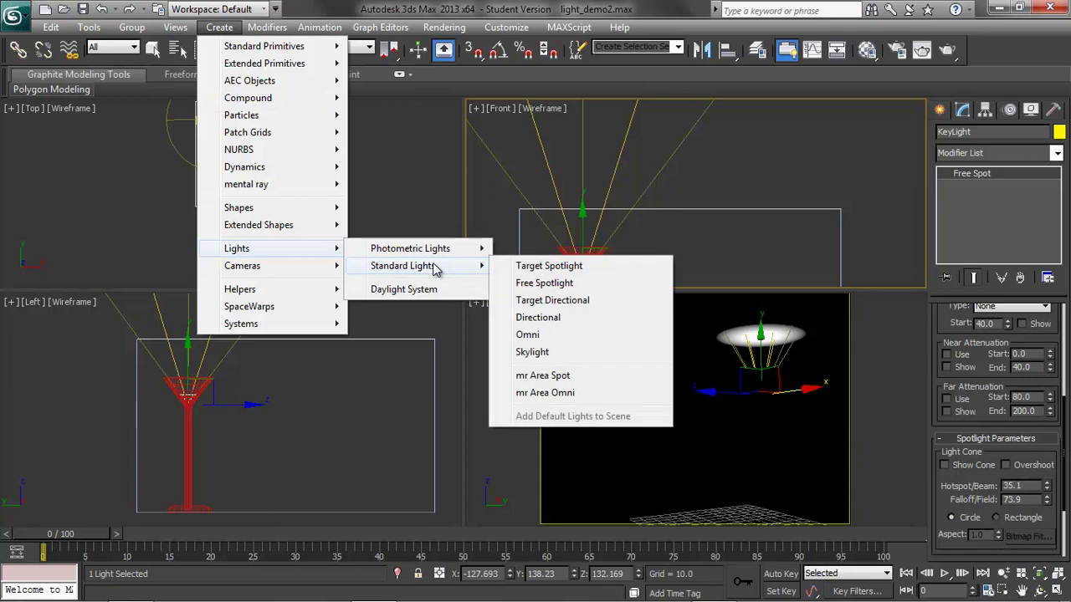
pyautogui.click(527, 335)
pyautogui.click(189, 315)
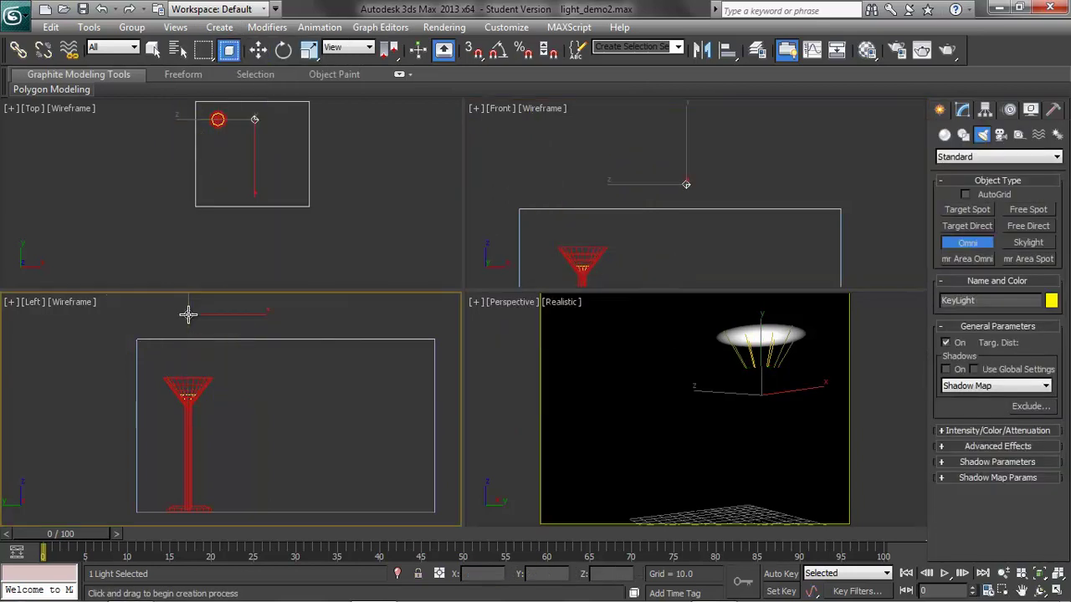
# Move the omni light along X in the Front view to directly above the lamp, at about X -130.5.
pyautogui.click(257, 49)
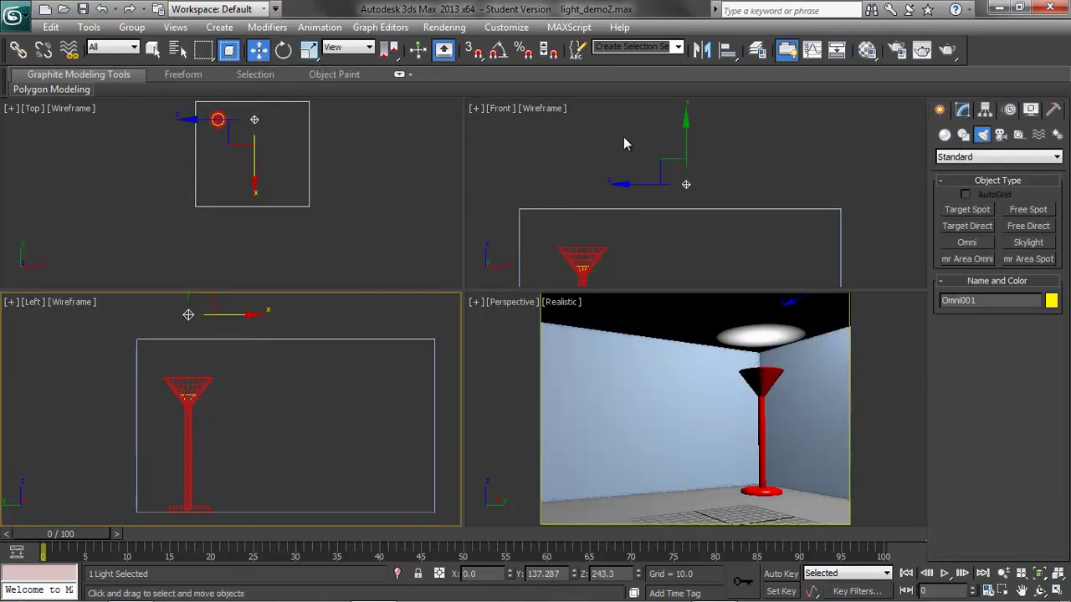
pyautogui.click(629, 191)
pyautogui.click(687, 184)
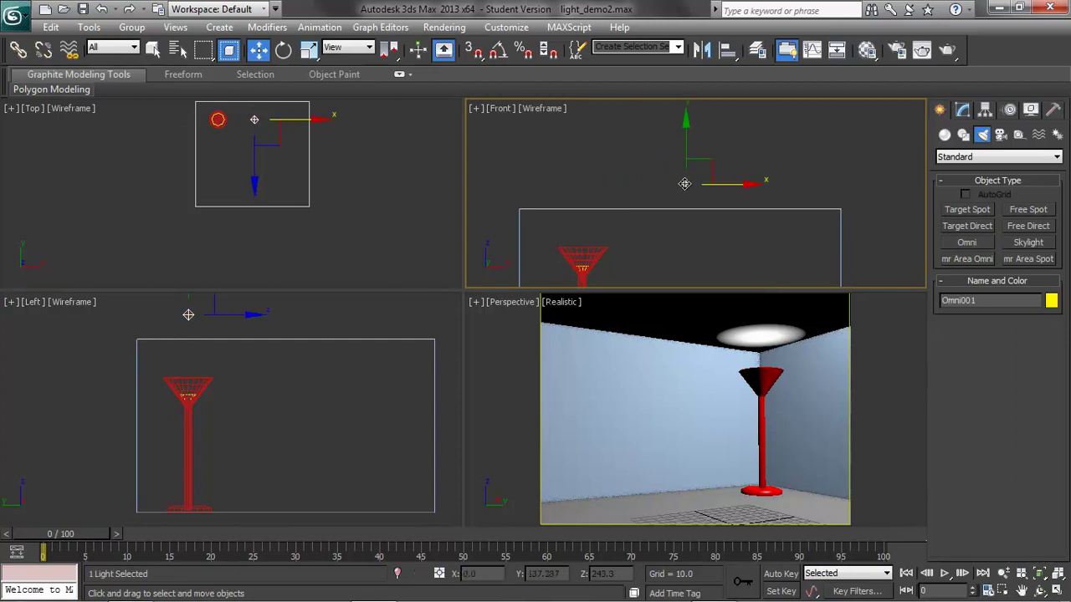
pyautogui.moveTo(711, 181); pyautogui.dragTo(607, 192)
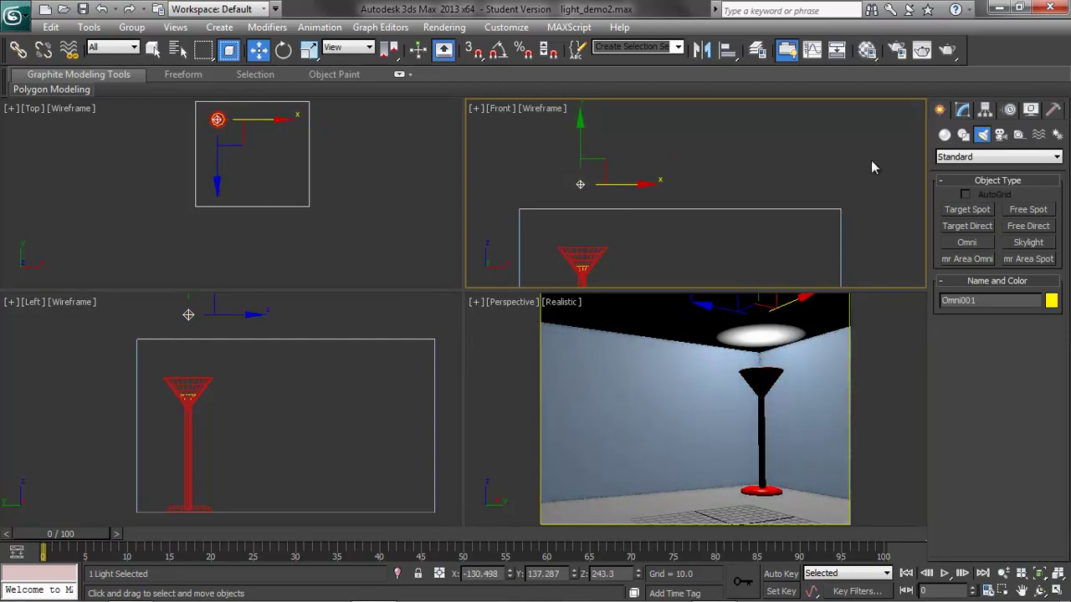
# Rename the omni light as CeilingBounce and lower its intensity multiplier to 0.06.
pyautogui.click(962, 111)
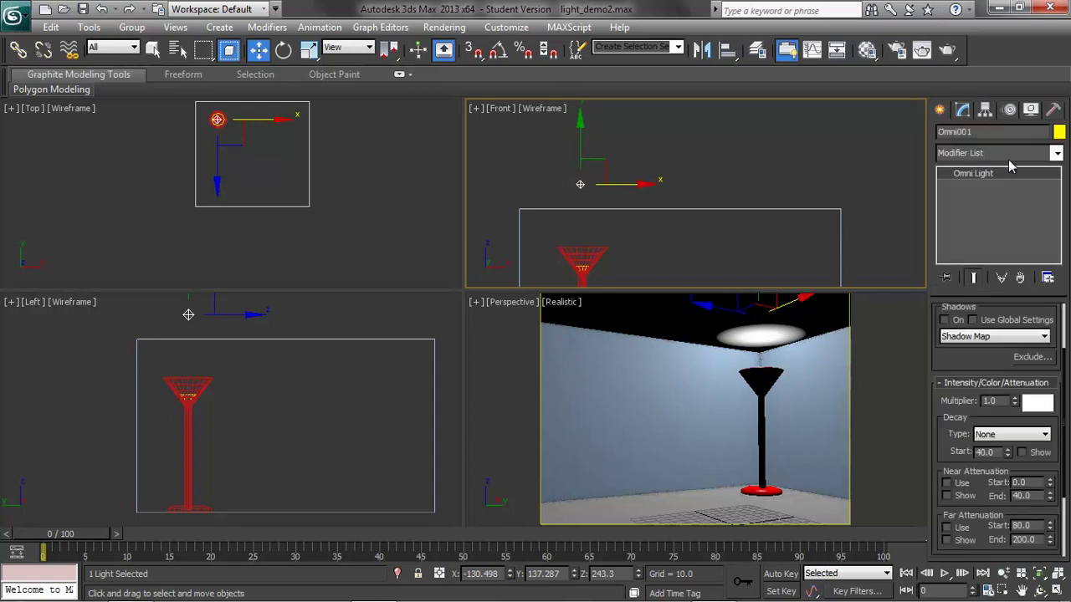
pyautogui.click(987, 132)
pyautogui.write('CeilingBounce')
pyautogui.moveTo(1013, 401); pyautogui.dragTo(1011, 470)
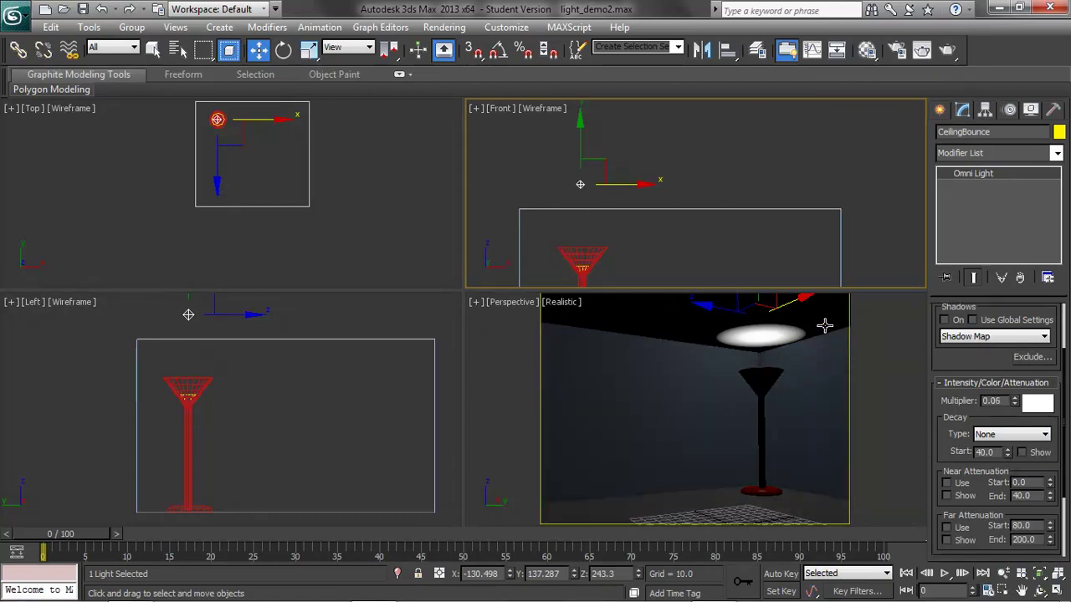
# Deselect the omni light and test-render the perspective view with the dimmed ceiling bounce.
pyautogui.click(866, 197)
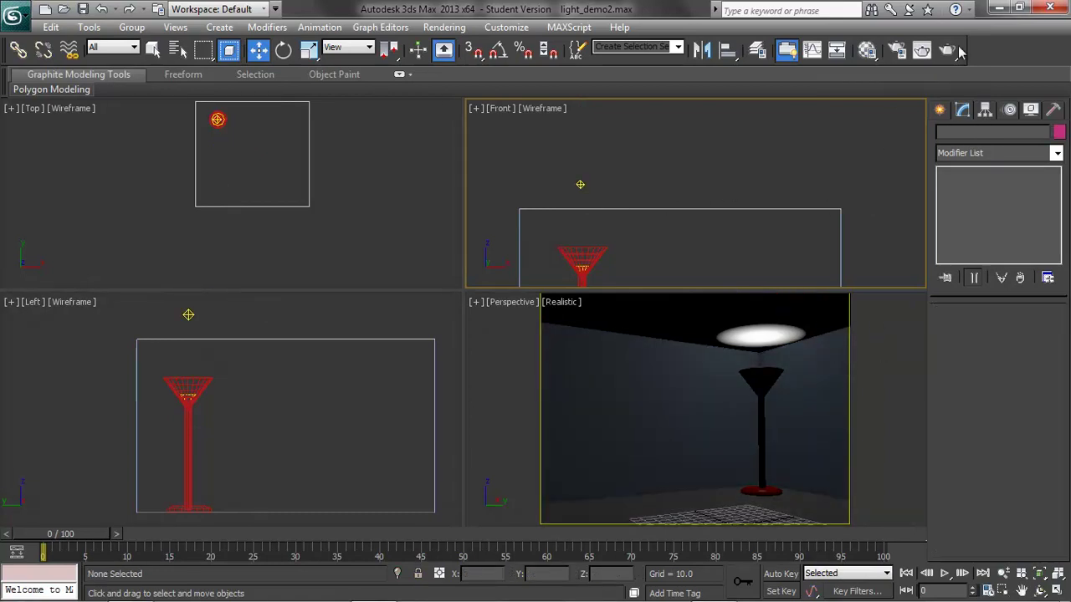
pyautogui.click(931, 50)
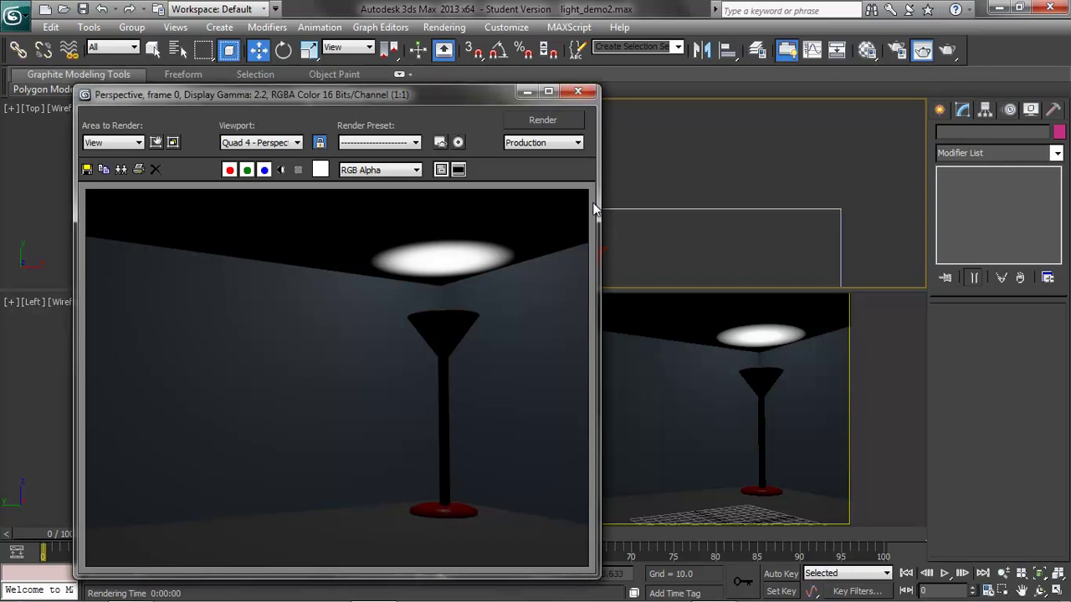
pyautogui.click(577, 91)
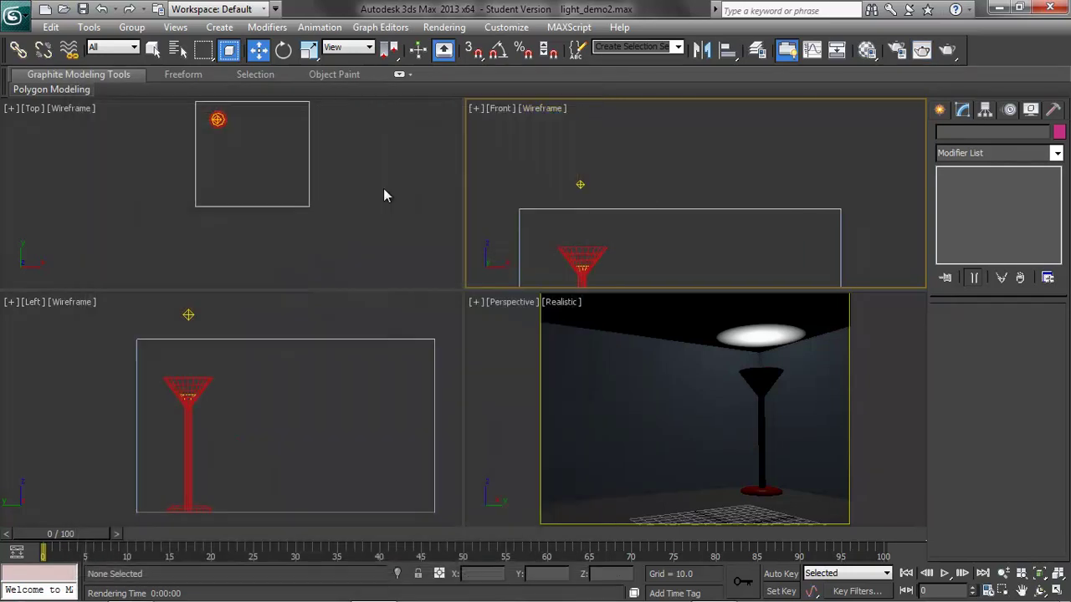
# Turn off the specular contribution of the CeilingBounce omni light in its advanced effects.
pyautogui.click(580, 181)
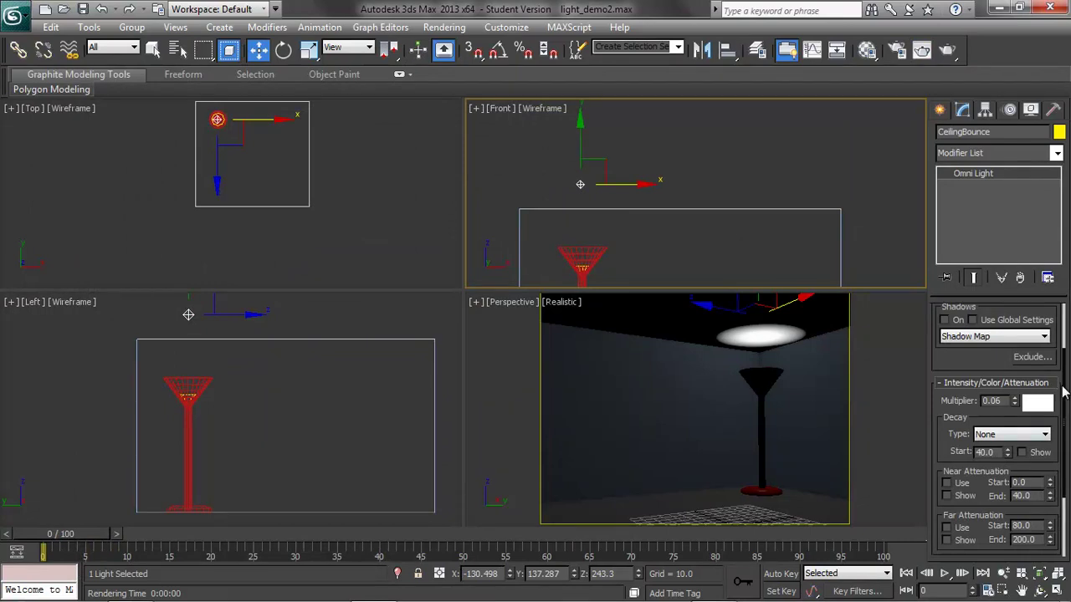
pyautogui.scroll(-2, 1064, 447)
pyautogui.scroll(-1, 1068, 449)
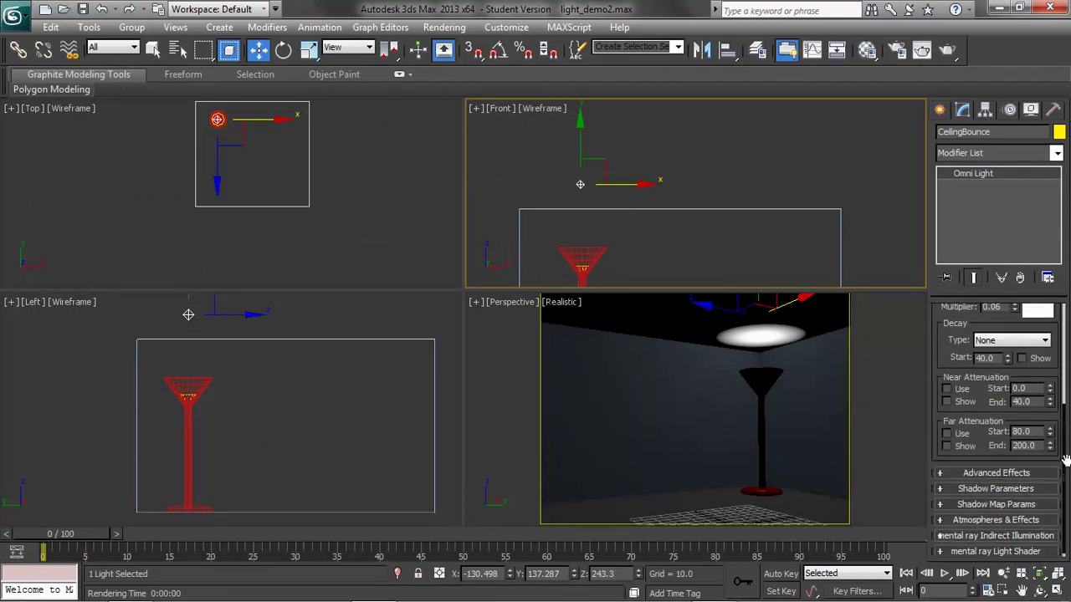
pyautogui.click(941, 471)
pyautogui.click(1004, 492)
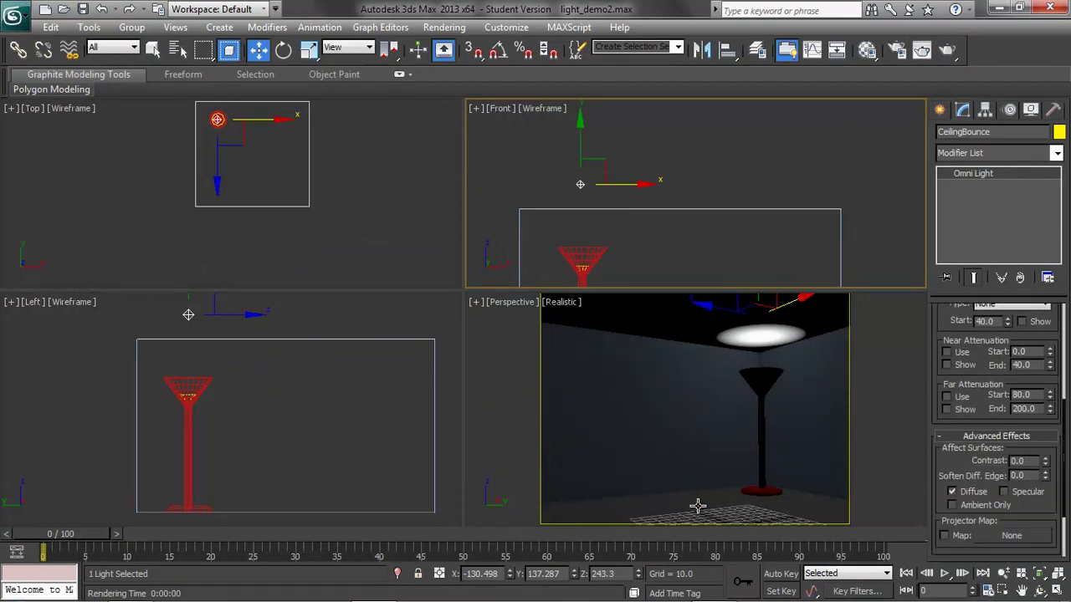
# Test-render the perspective view twice to examine the ceiling bounce lighting with diffuse illumination only.
pyautogui.click(922, 50)
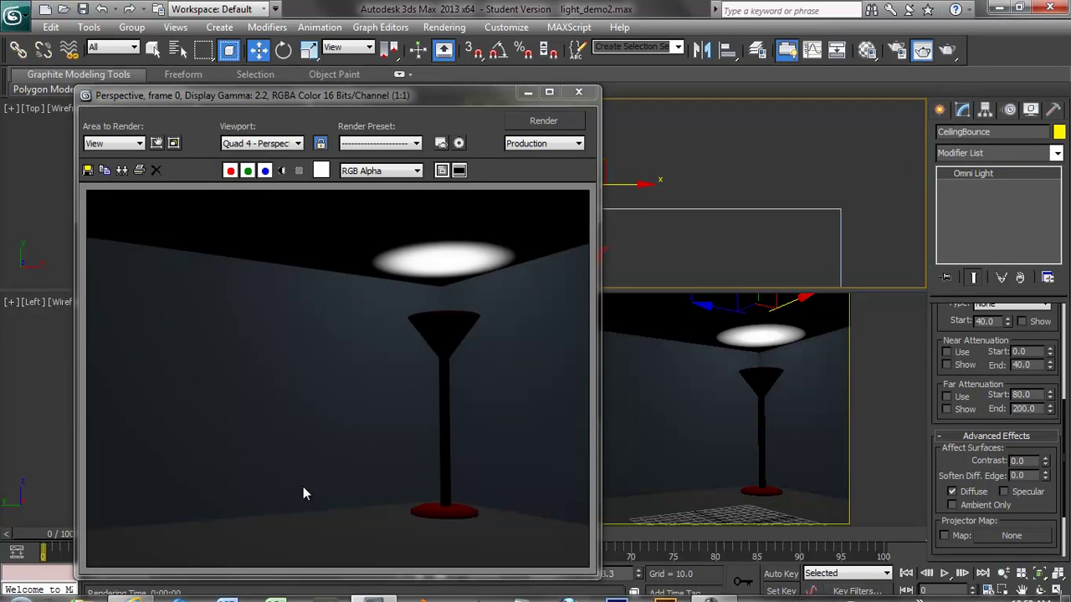
pyautogui.click(580, 93)
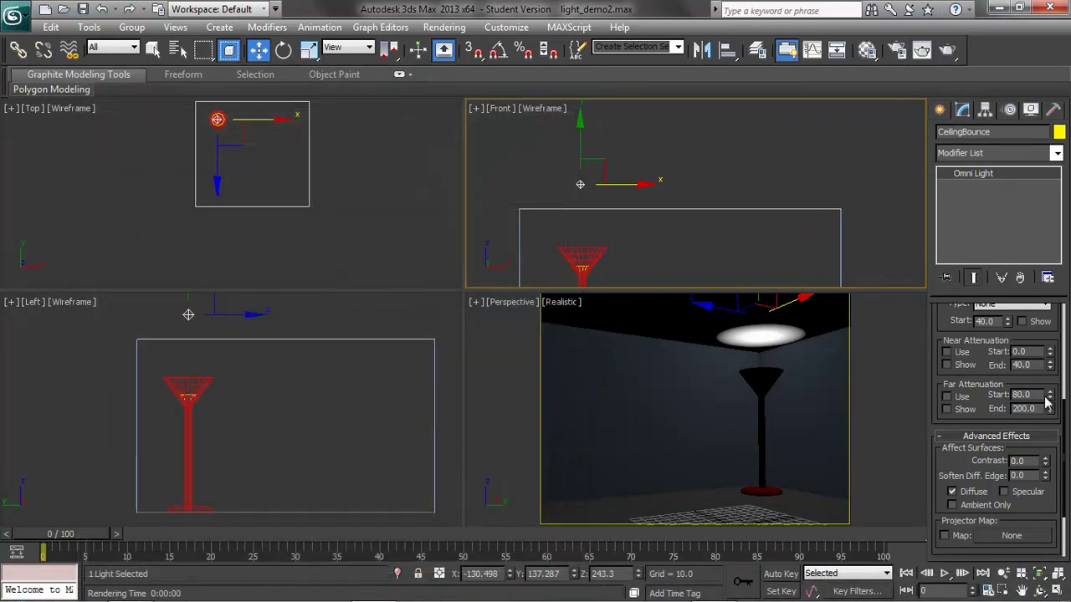
pyautogui.moveTo(1063, 425); pyautogui.dragTo(1067, 310)
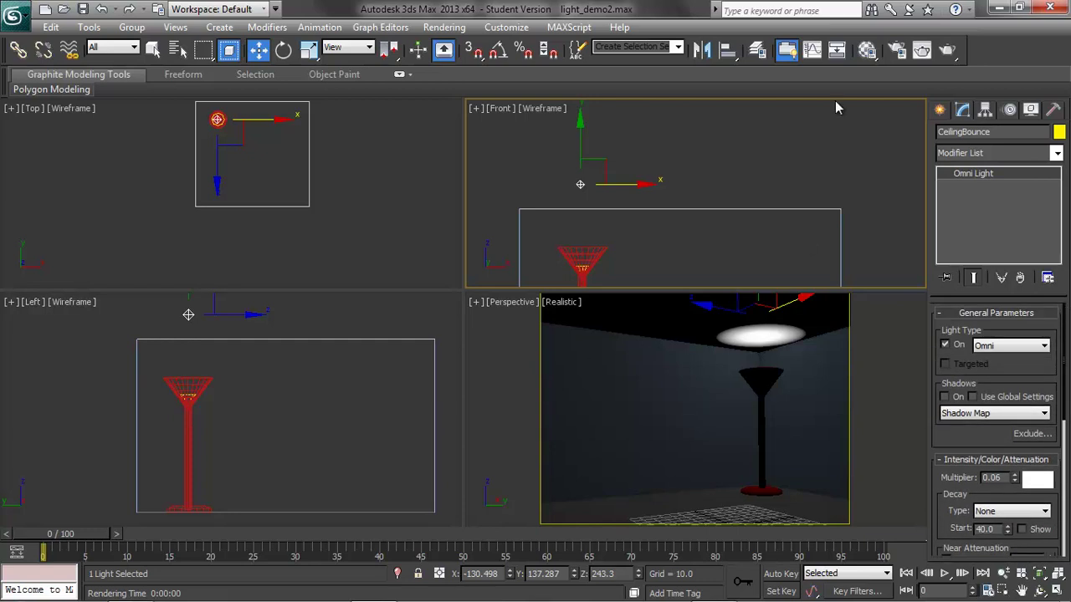
pyautogui.click(948, 51)
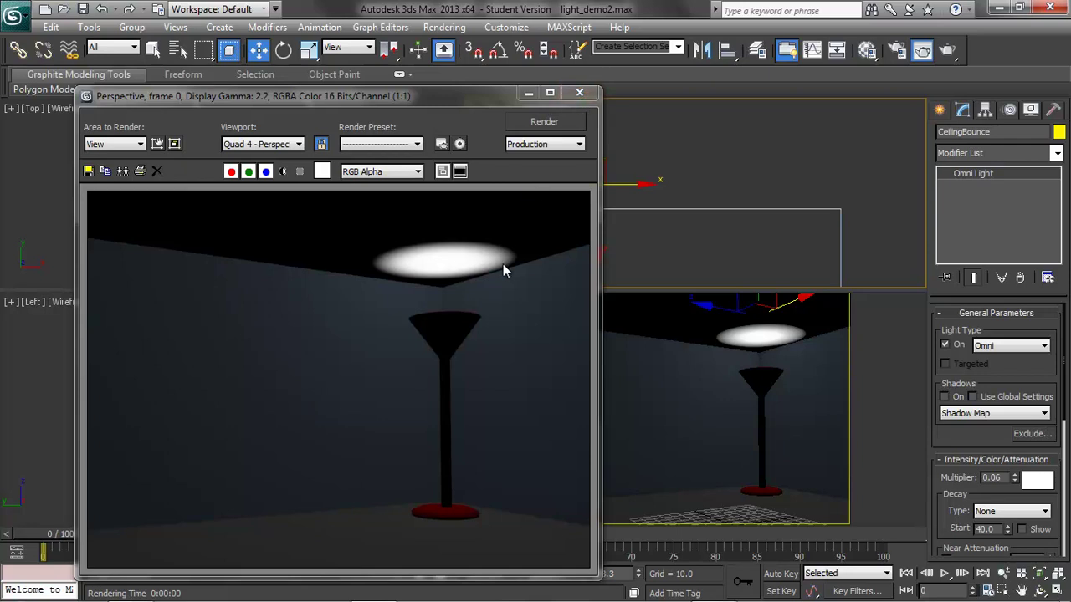
pyautogui.click(579, 93)
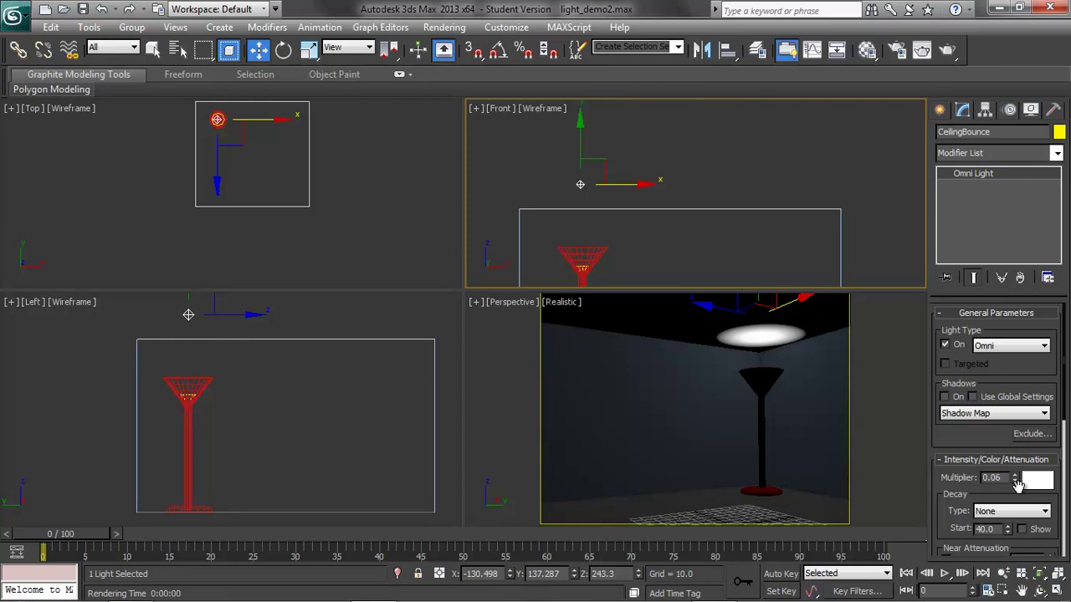
# Give the CeilingBounce light Inverse Square decay starting at about 89.6 and set its multiplier to 1.0.
pyautogui.click(987, 512)
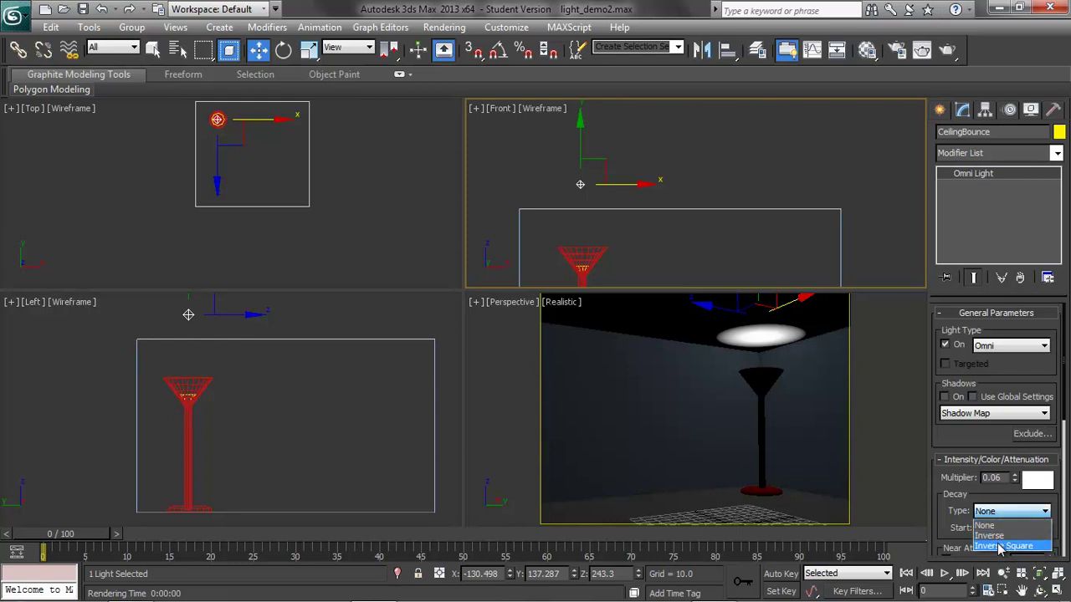
pyautogui.click(999, 546)
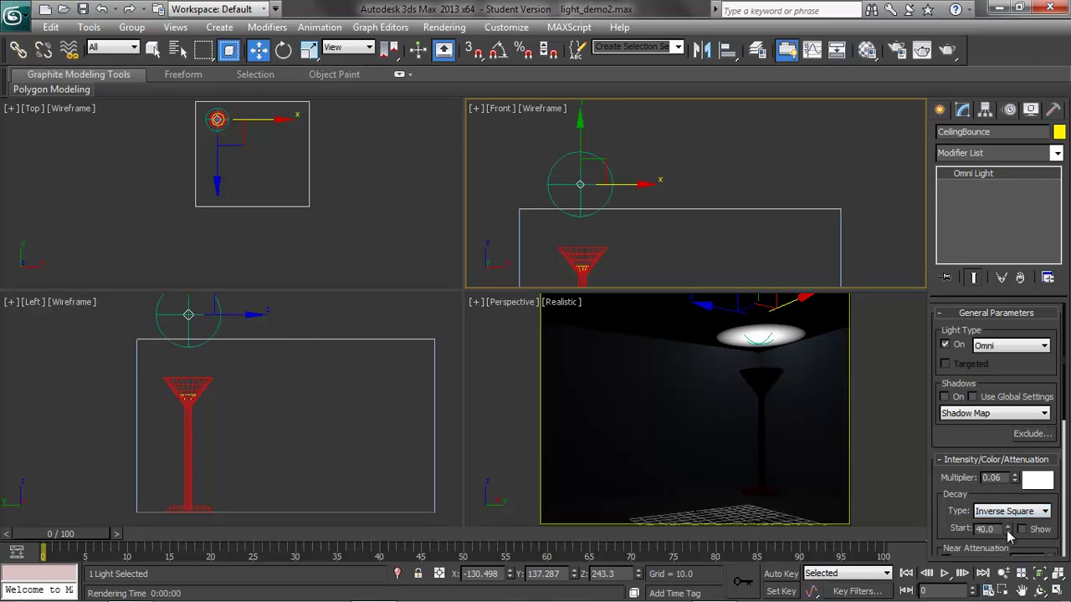
pyautogui.moveTo(1008, 533); pyautogui.dragTo(970, 438)
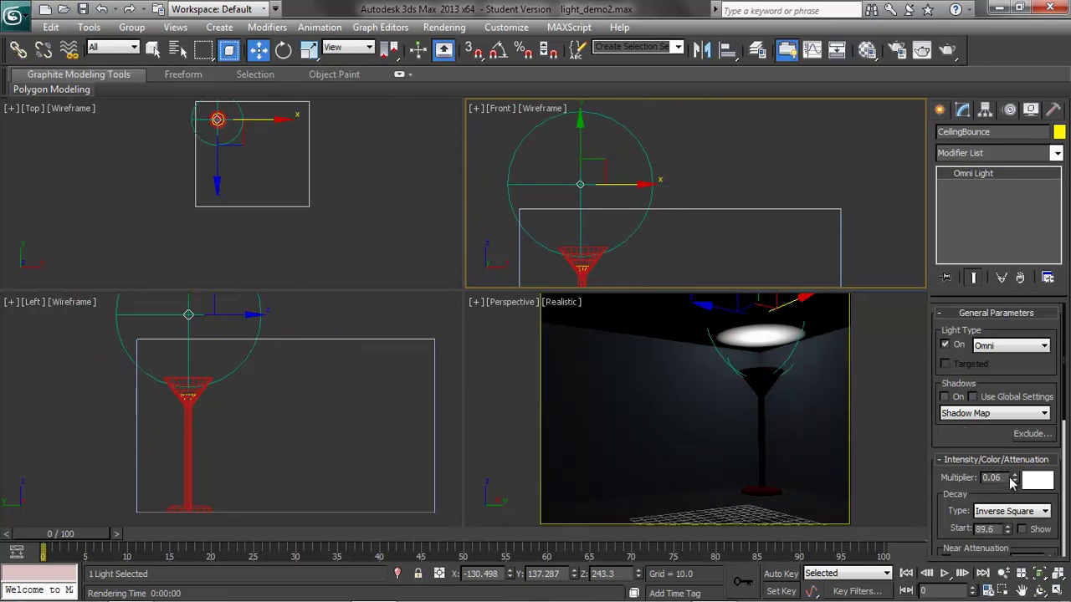
pyautogui.doubleClick(1003, 476)
pyautogui.write('1')
pyautogui.press('Return')
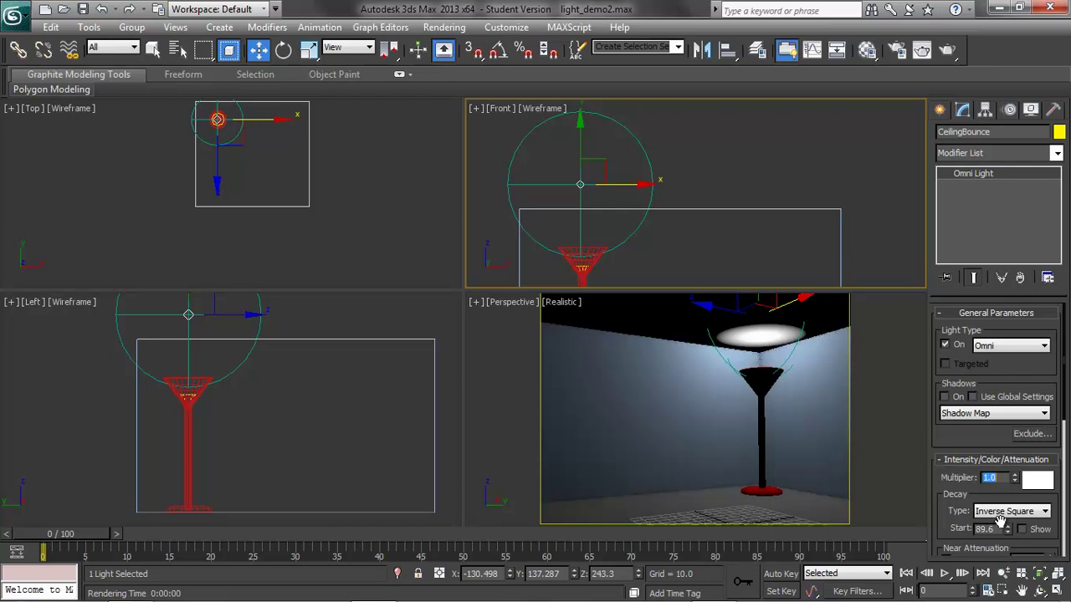
# Set the CeilingBounce light's decay start to about 58.24 and its multiplier to 0.5, and test-render the perspective view.
pyautogui.moveTo(1007, 529); pyautogui.dragTo(1007, 556)
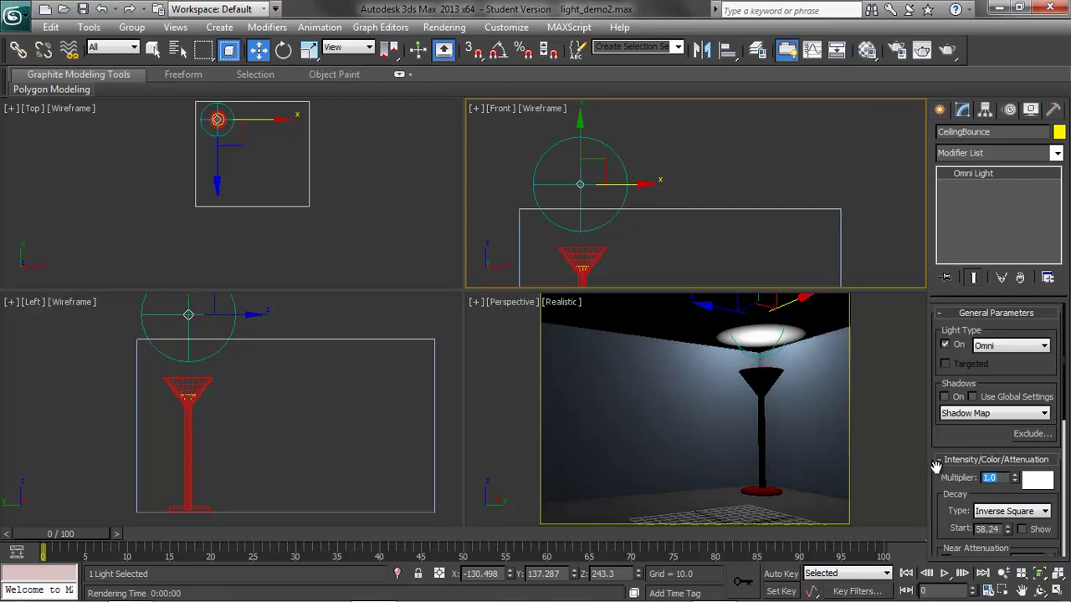
pyautogui.write('0.5')
pyautogui.press('Return')
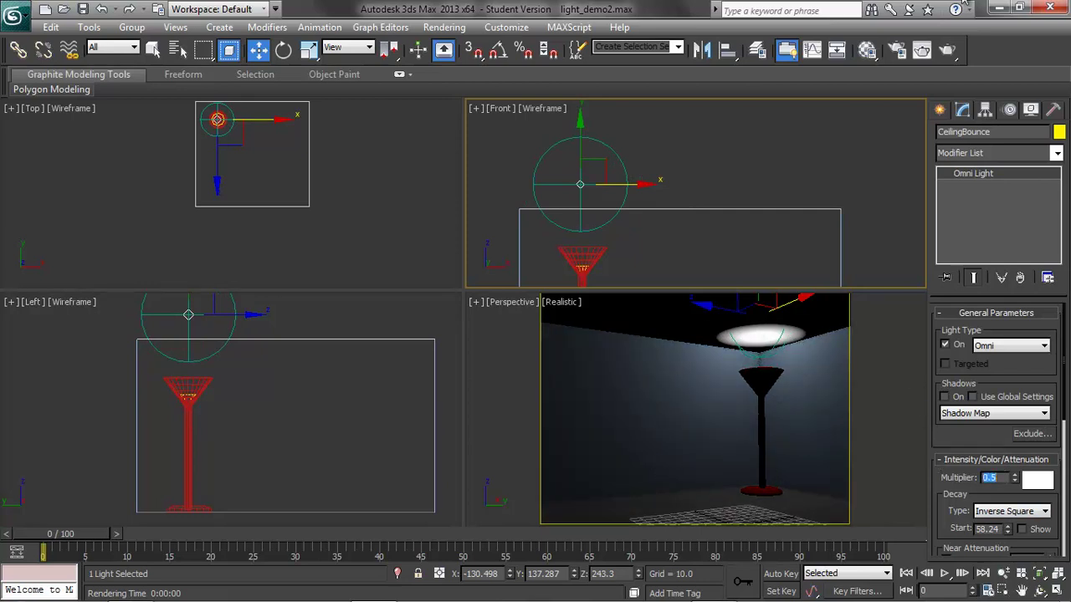
pyautogui.click(922, 51)
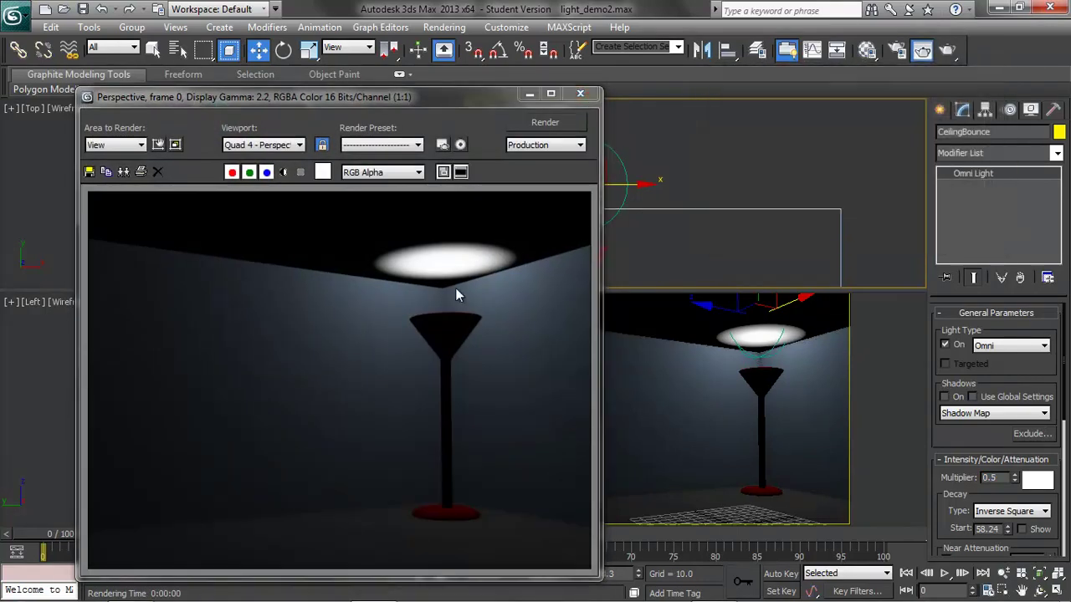
pyautogui.click(579, 93)
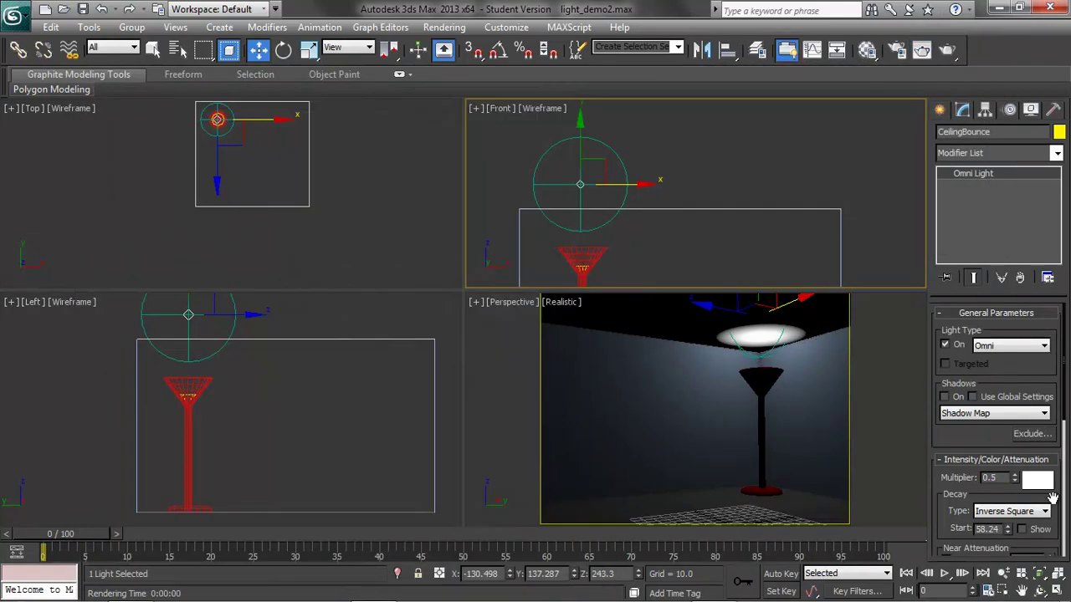
# Test-render with the CeilingBounce decay start at about 34.36, and set the start to about 59.4 before deselecting the light.
pyautogui.moveTo(1012, 531); pyautogui.dragTo(1006, 553)
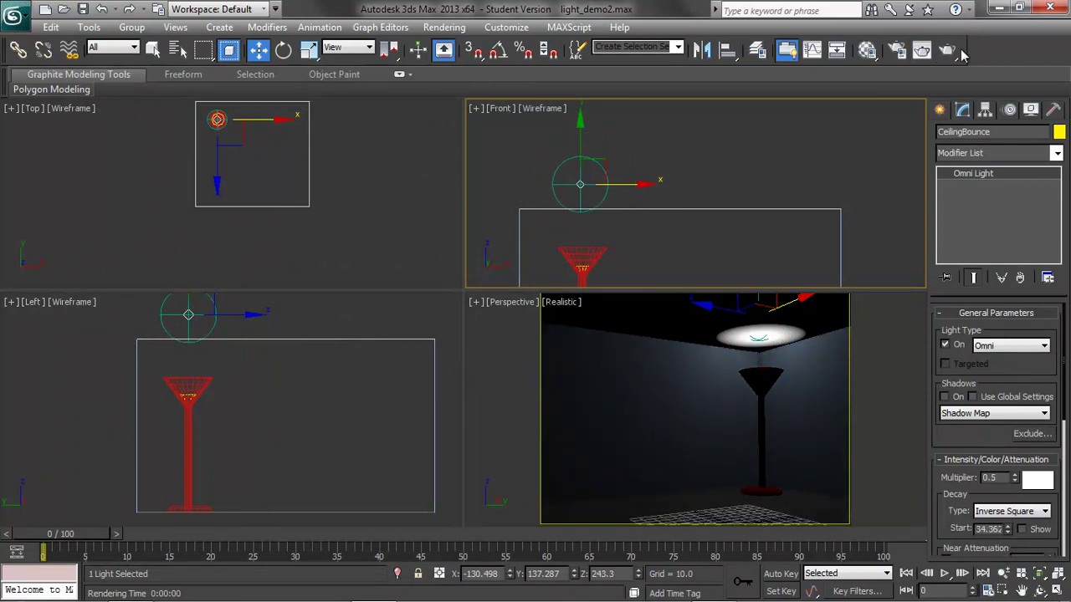
pyautogui.click(922, 50)
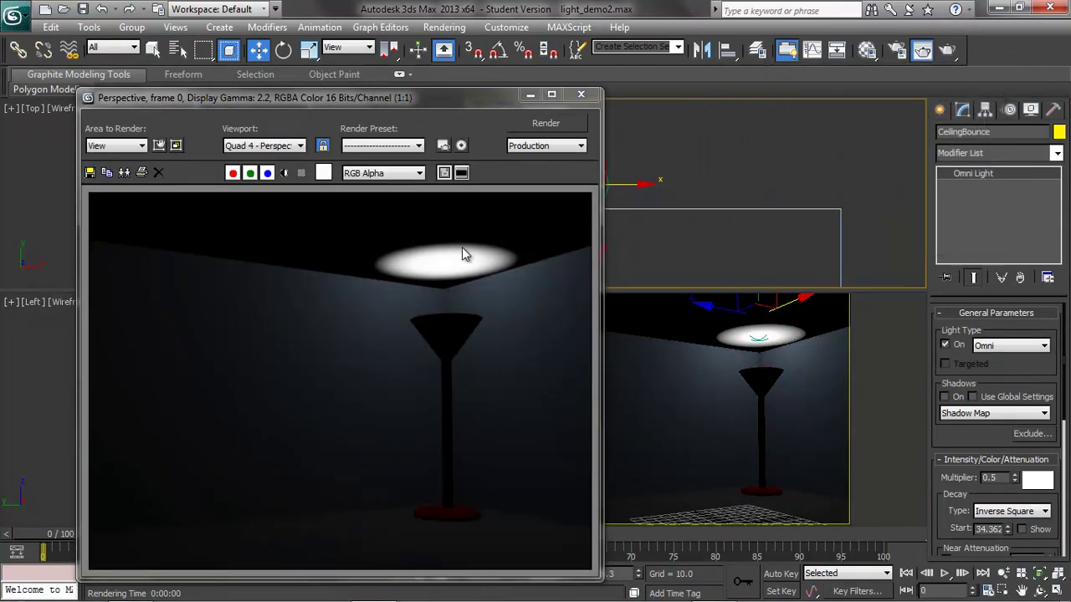
pyautogui.click(580, 94)
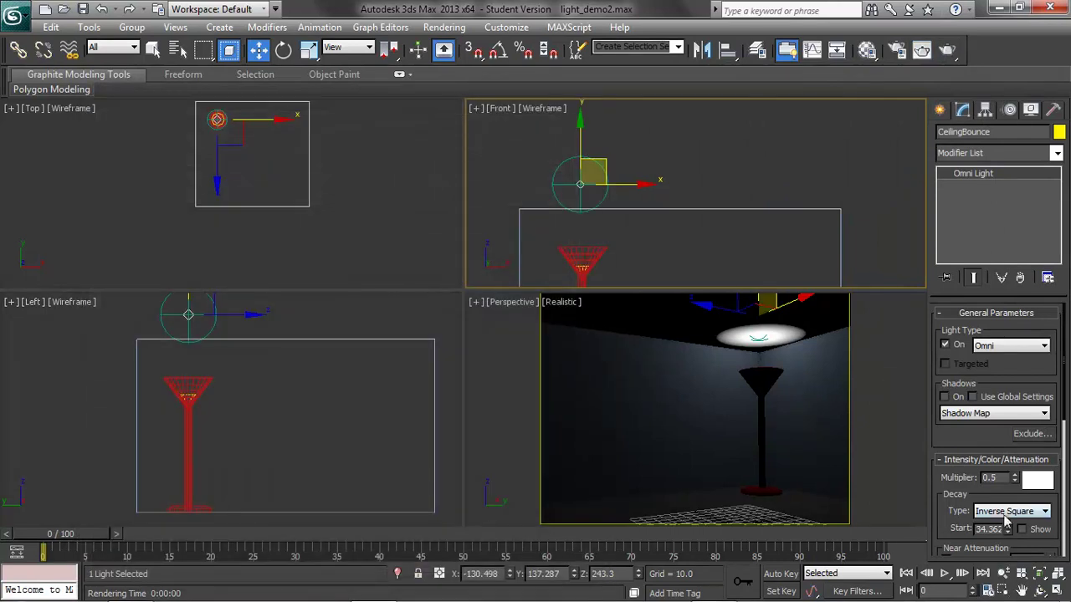
pyautogui.moveTo(1010, 536); pyautogui.dragTo(701, 149)
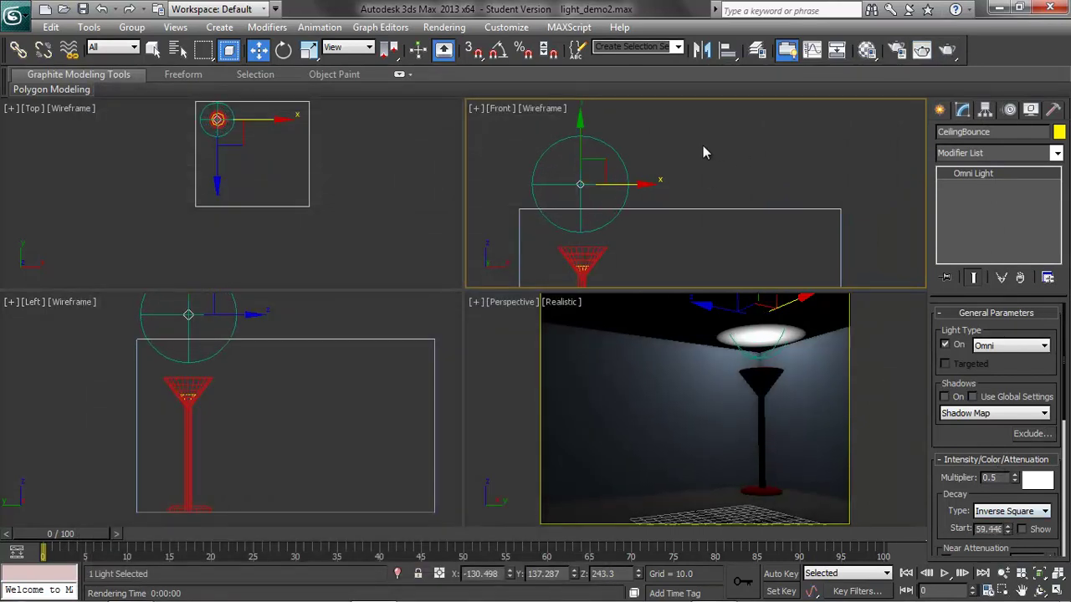
pyautogui.click(703, 145)
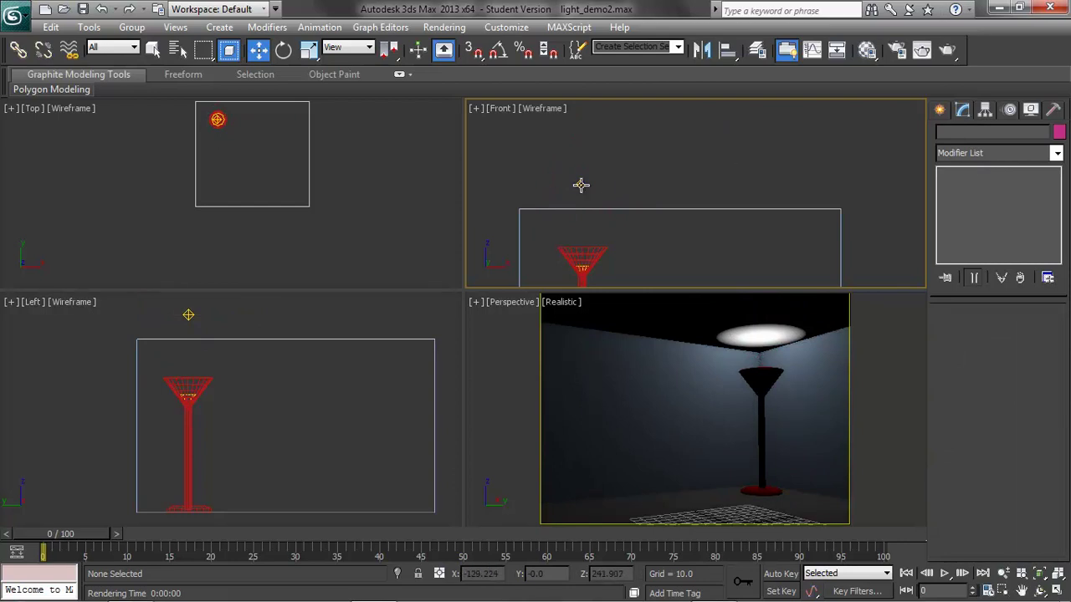
# Clone the CeilingBounce light straight down in the Front view to Z about -47.1, below the floor, as a copy named FloorBounce.
pyautogui.click(581, 185)
pyautogui.scroll(-4, 660, 184)
pyautogui.moveTo(852, 228); pyautogui.dragTo(824, 196, button='middle')
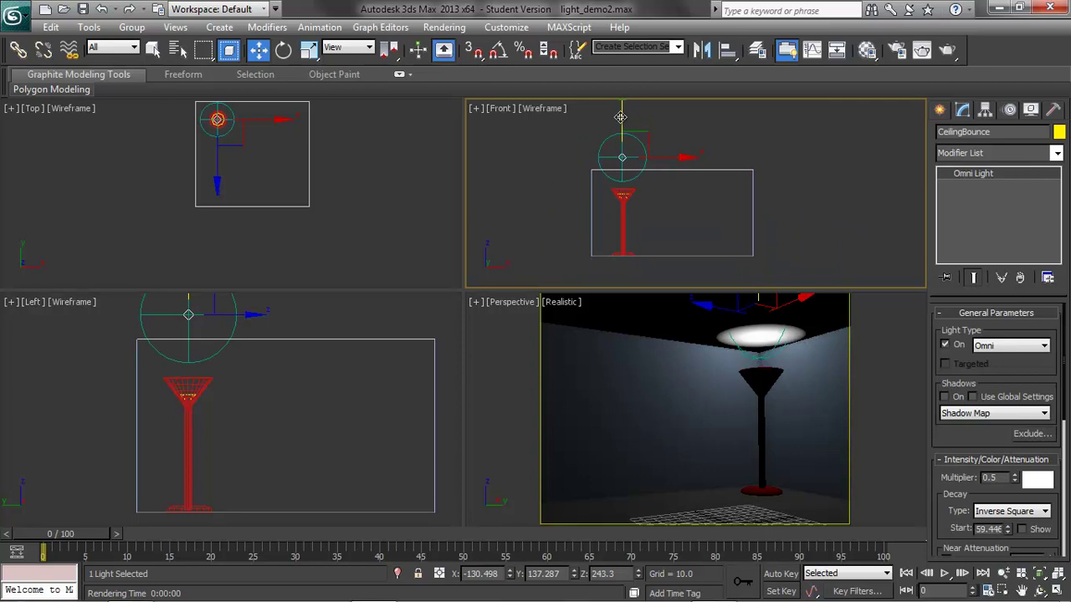
pyautogui.keyDown('shift'); pyautogui.moveTo(621, 117); pyautogui.dragTo(629, 242); pyautogui.keyUp('shift')
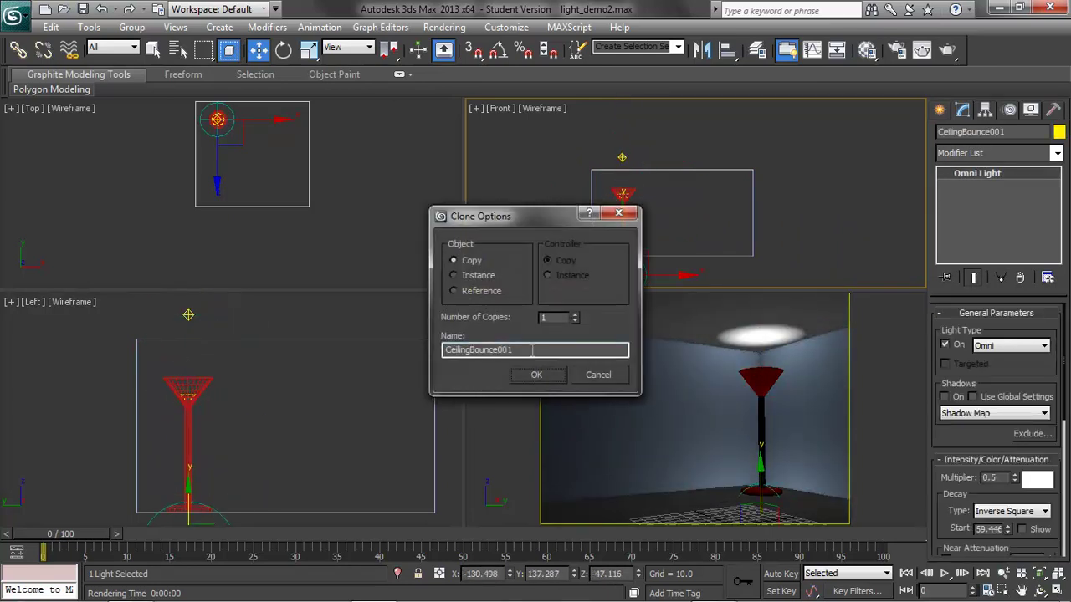
pyautogui.doubleClick(502, 350)
pyautogui.write('FloorBounce')
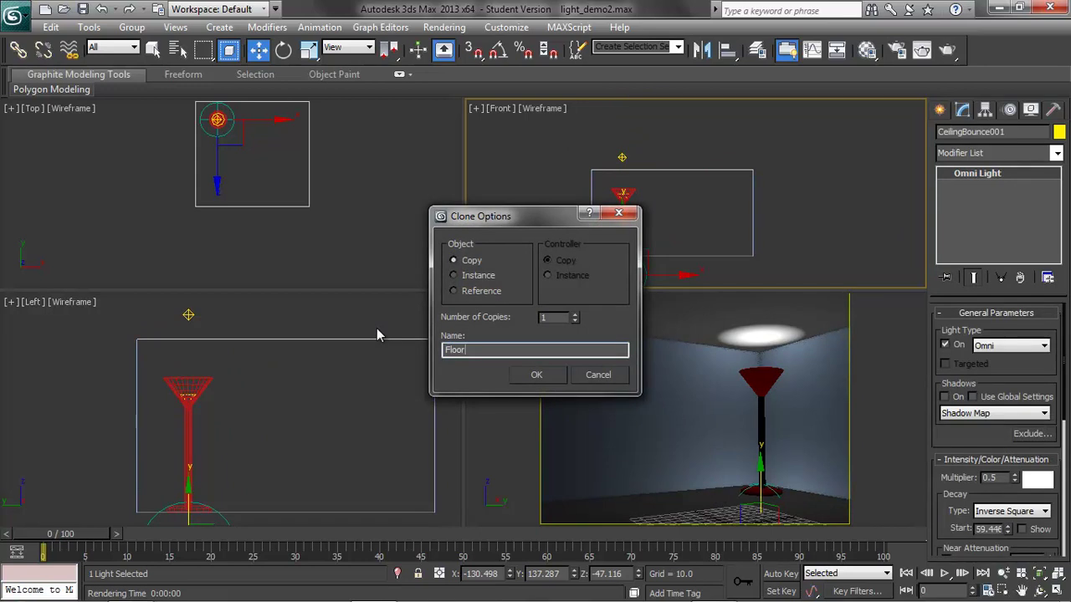
pyautogui.click(542, 374)
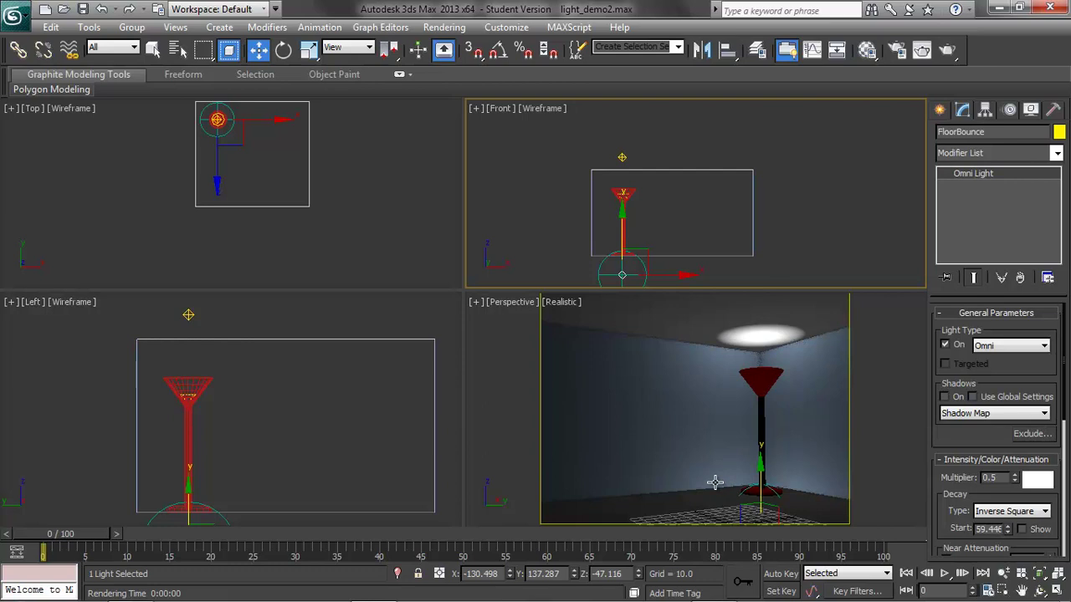
# Set the FloorBounce light's multiplier to 0.3 and make it include only the ceiling for both illumination and shadow casting.
pyautogui.moveTo(1065, 407); pyautogui.dragTo(1059, 445)
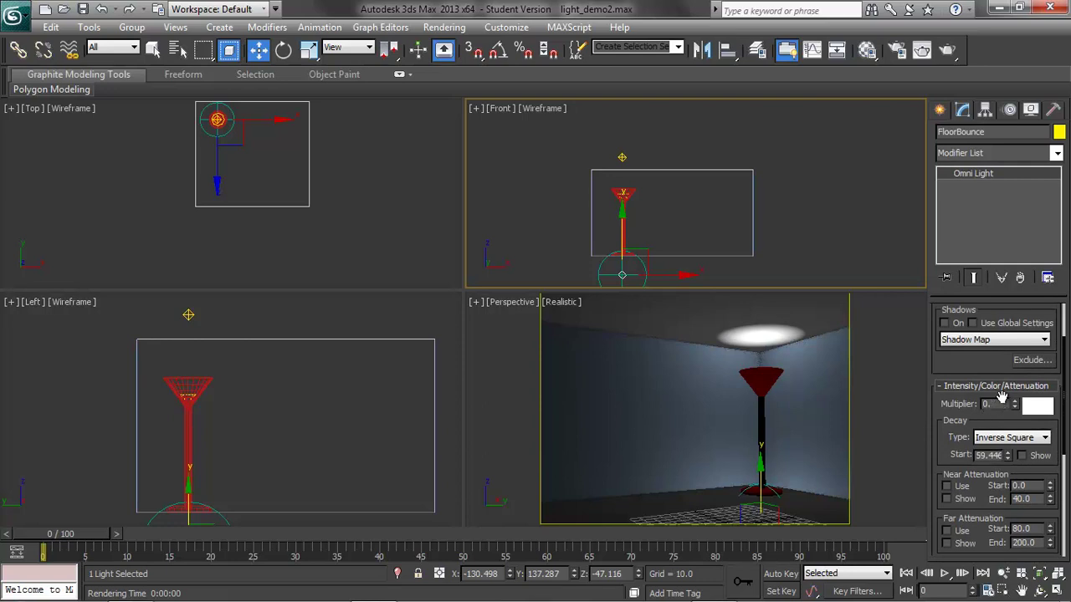
pyautogui.click(995, 402)
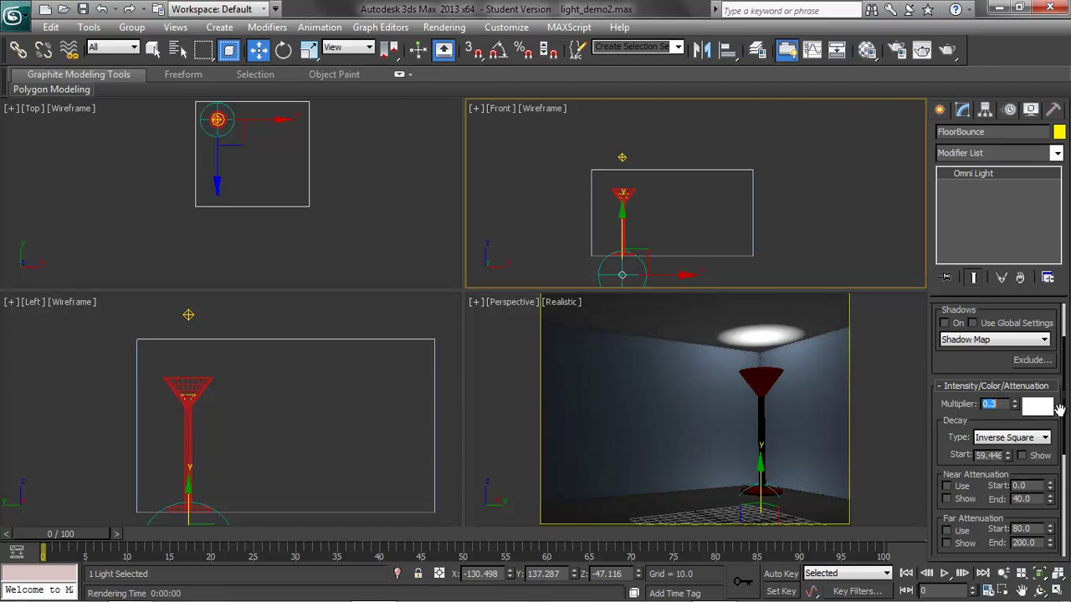
pyautogui.scroll(3, 1059, 417)
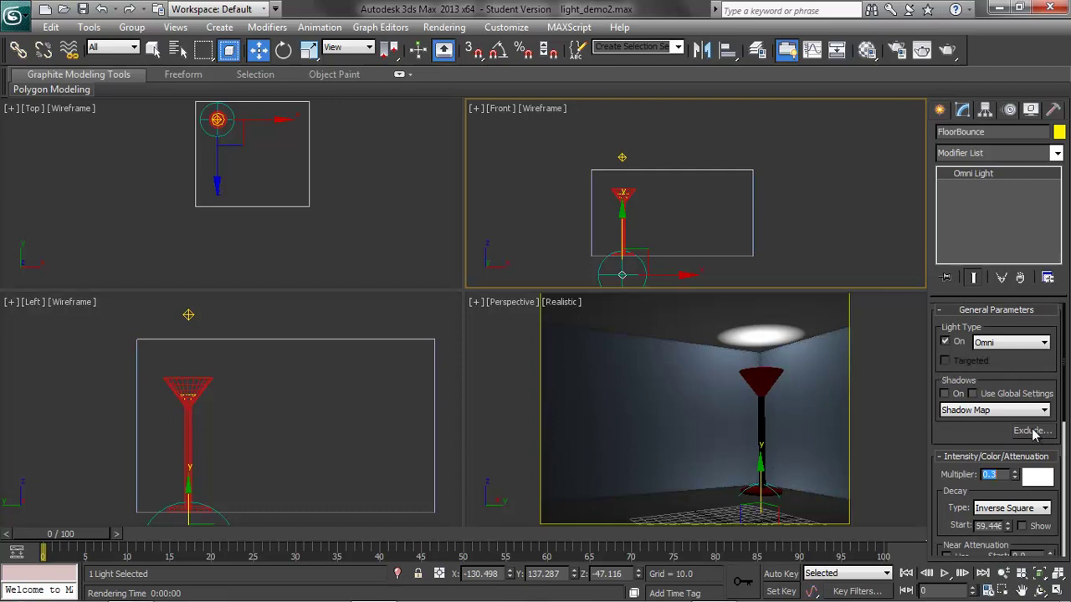
pyautogui.click(1030, 431)
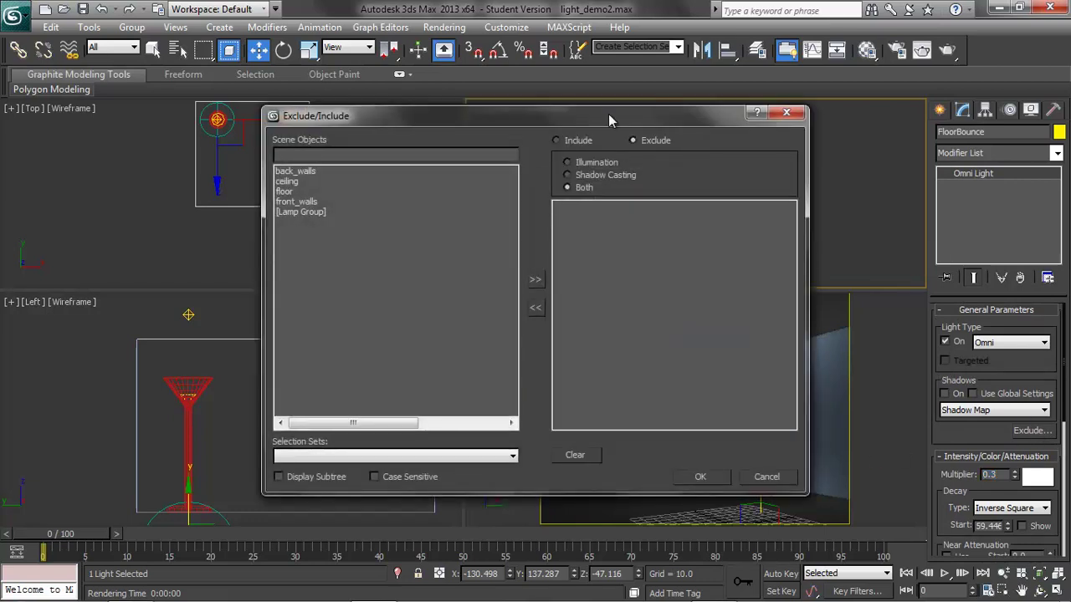
pyautogui.moveTo(557, 116); pyautogui.dragTo(344, 131)
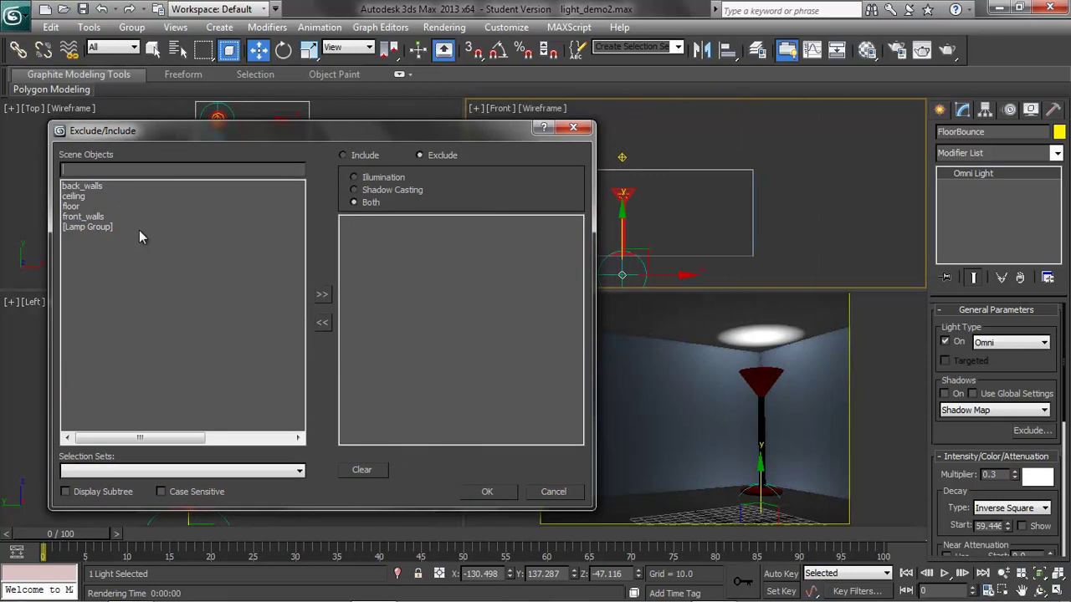
pyautogui.click(72, 198)
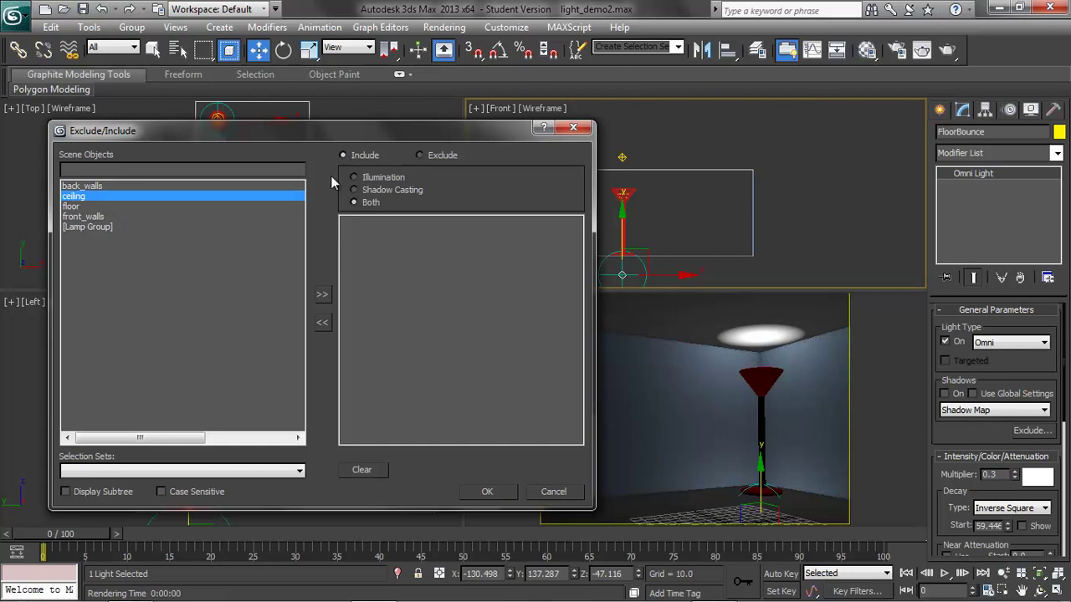
pyautogui.click(323, 295)
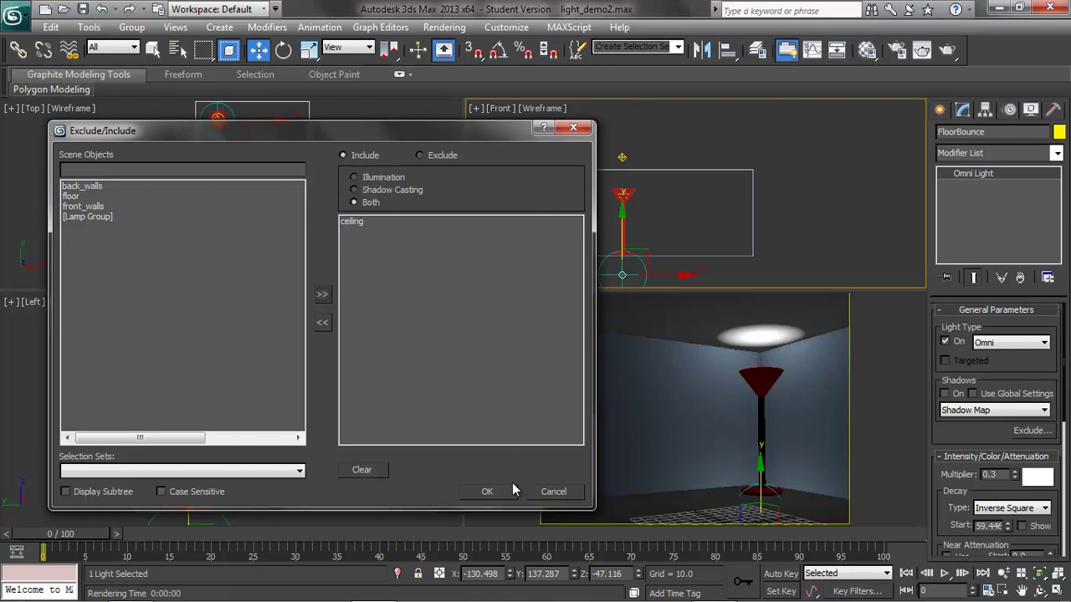
pyautogui.click(487, 492)
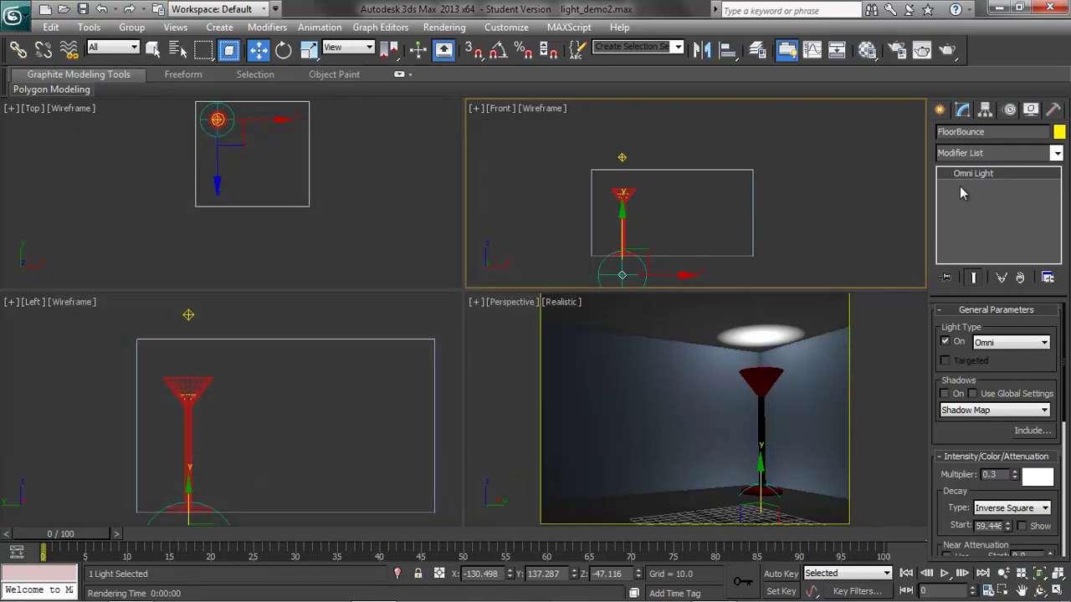
# Test-render the perspective view to check the floor bounce on the ceiling.
pyautogui.click(921, 50)
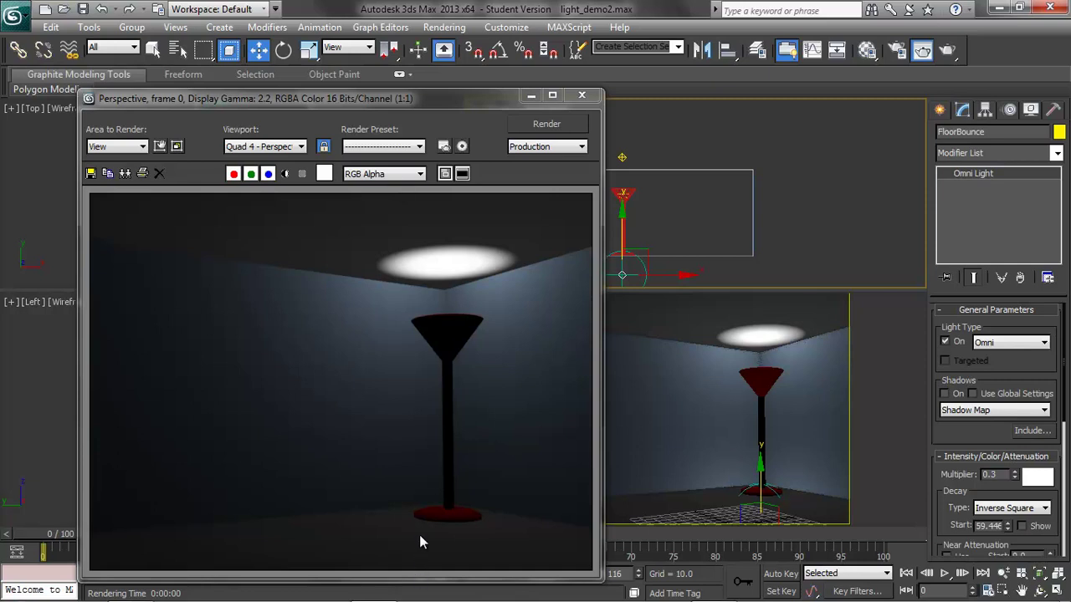
pyautogui.click(584, 95)
# Add the Lamp Group to the FloorBounce light's include list and test-render the perspective view.
pyautogui.click(1032, 430)
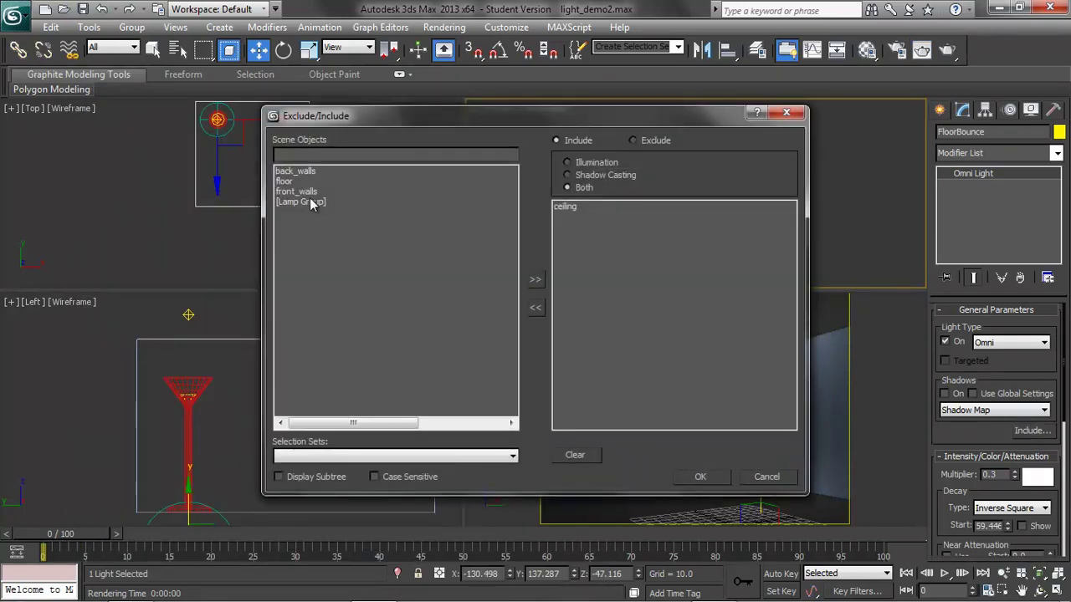
pyautogui.click(301, 202)
pyautogui.click(536, 280)
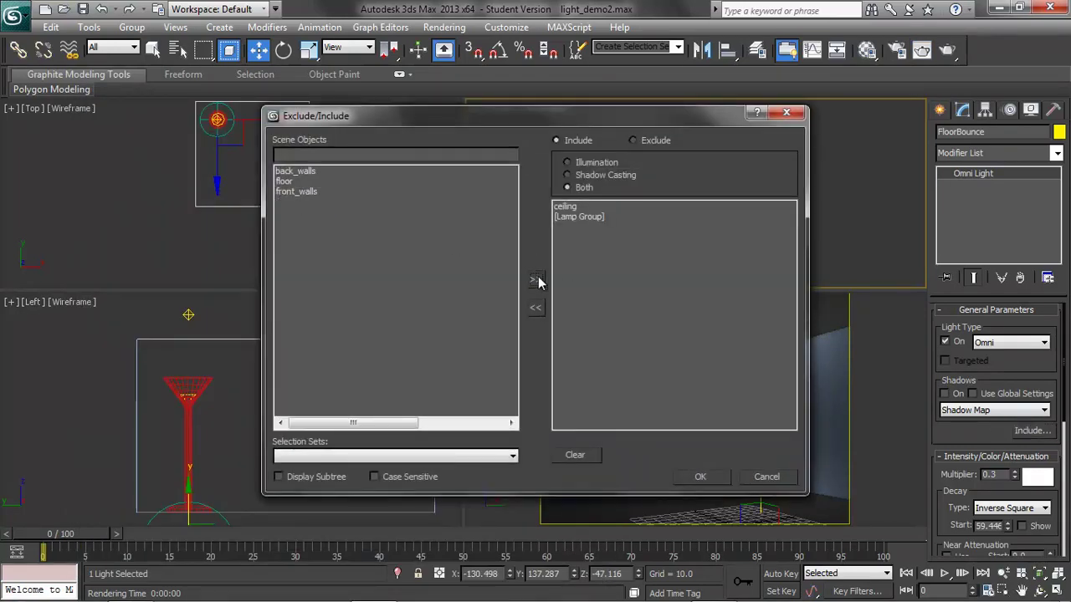
pyautogui.click(700, 477)
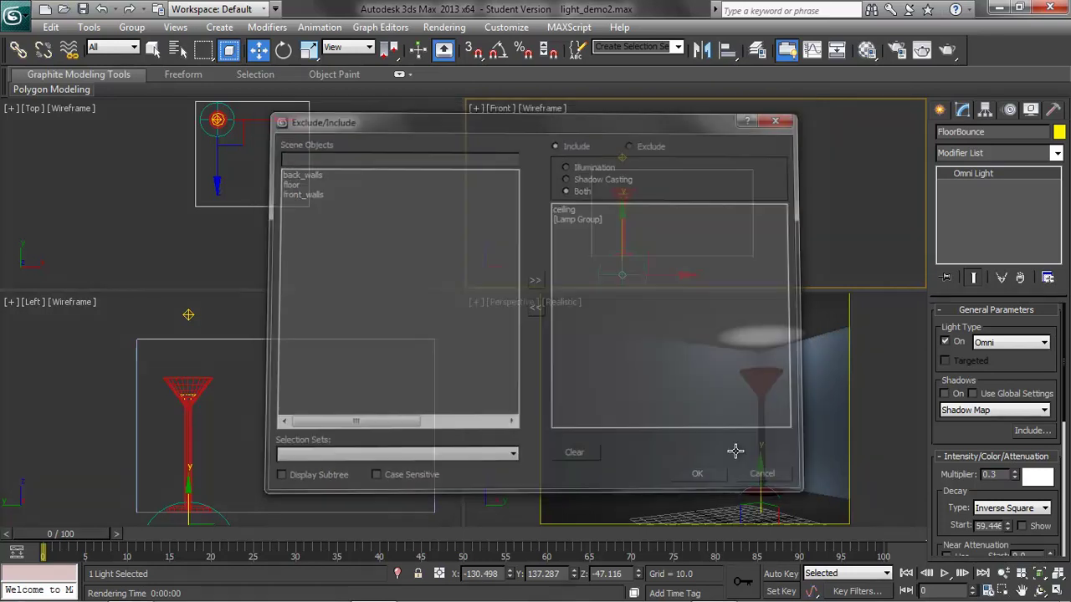
pyautogui.click(947, 50)
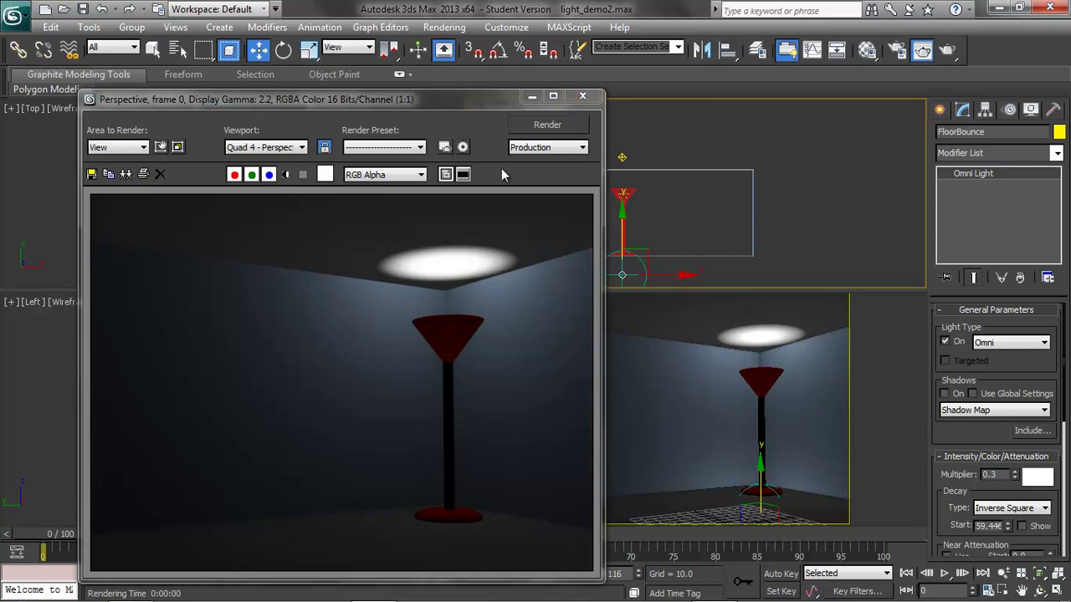
pyautogui.click(583, 98)
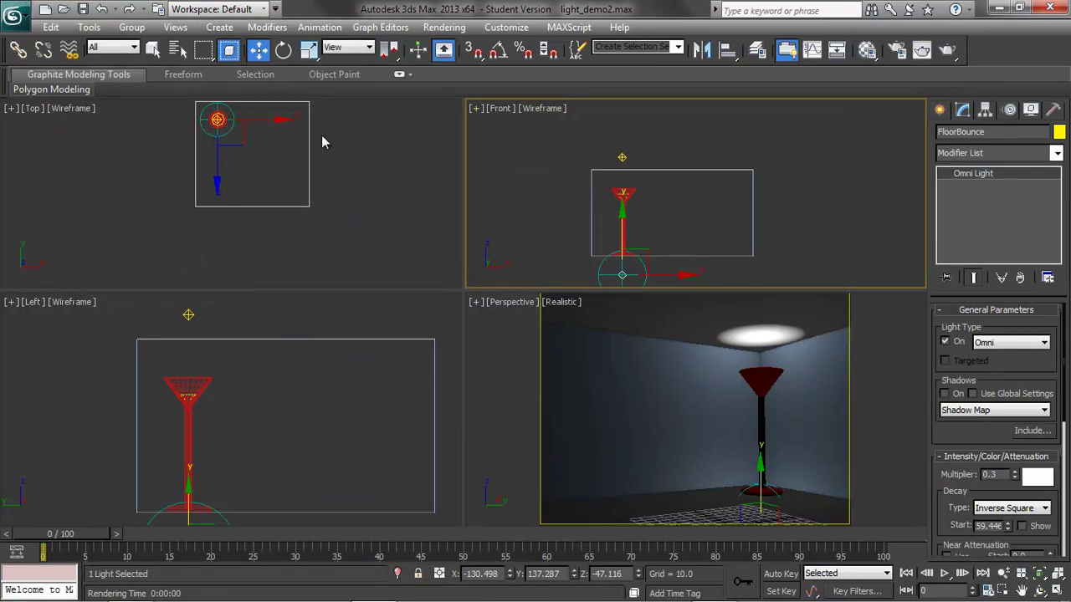
# Create a standard omni light in the Top view just outside the room's front wall, at about X 59.3, Y -212.5, and name it SpecularLight.
pyautogui.click(221, 28)
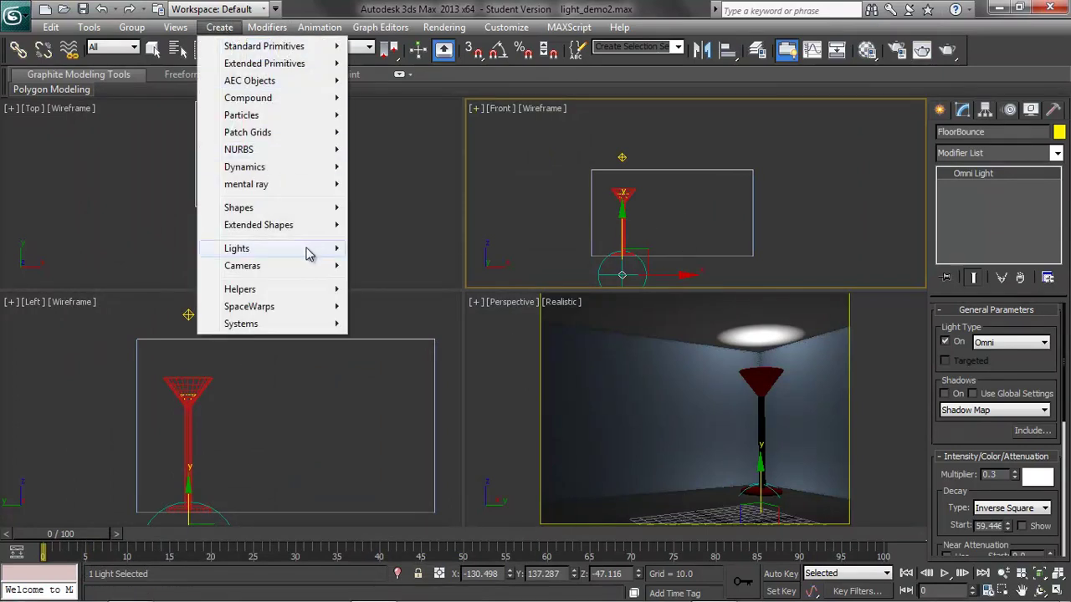
pyautogui.moveTo(318, 251)
pyautogui.moveTo(410, 268)
pyautogui.click(541, 337)
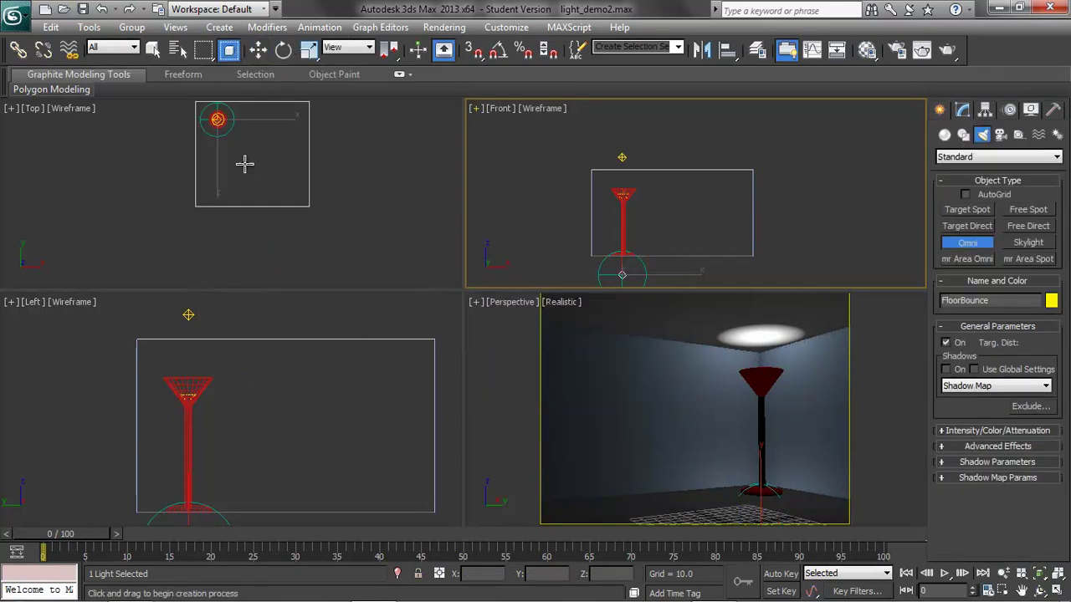
pyautogui.click(271, 219)
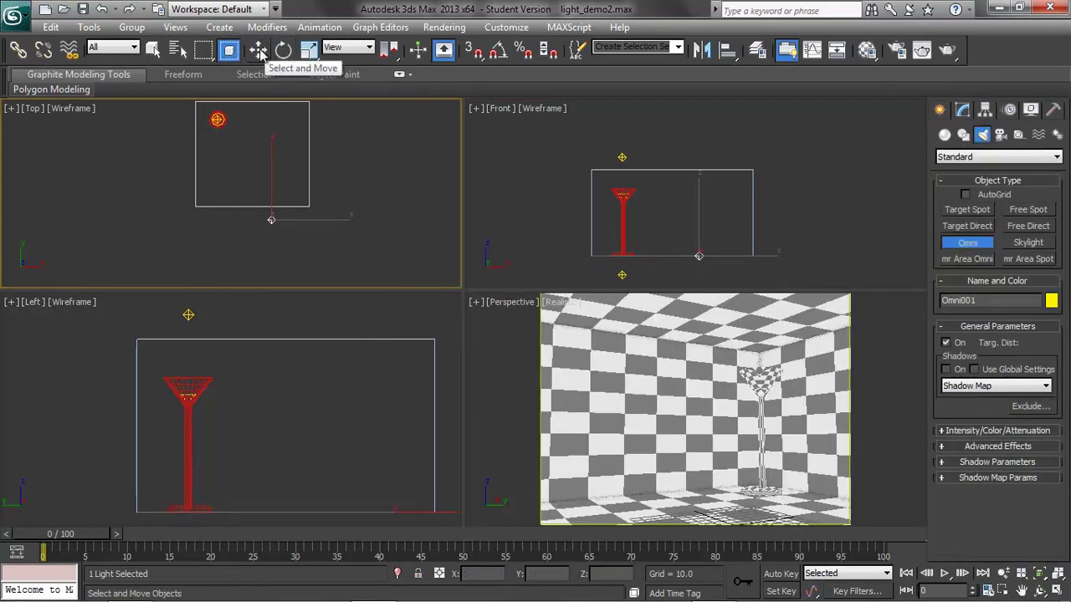
pyautogui.click(259, 52)
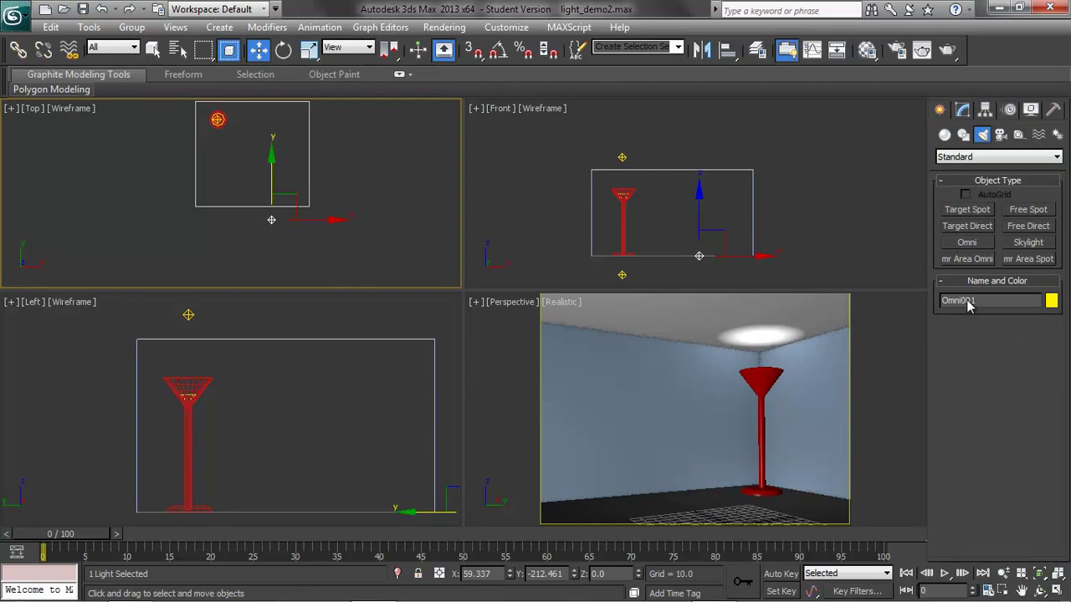
pyautogui.moveTo(996, 301); pyautogui.dragTo(909, 304)
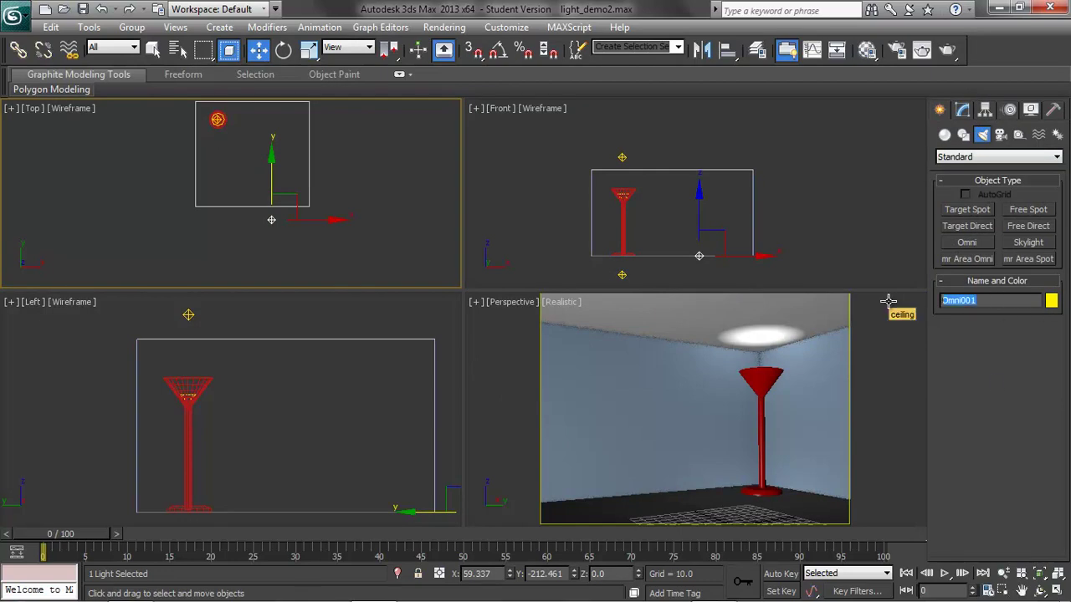
pyautogui.write('SpecularLight')
# Turn off Diffuse for the SpecularLight so that it affects only specular highlights.
pyautogui.click(963, 112)
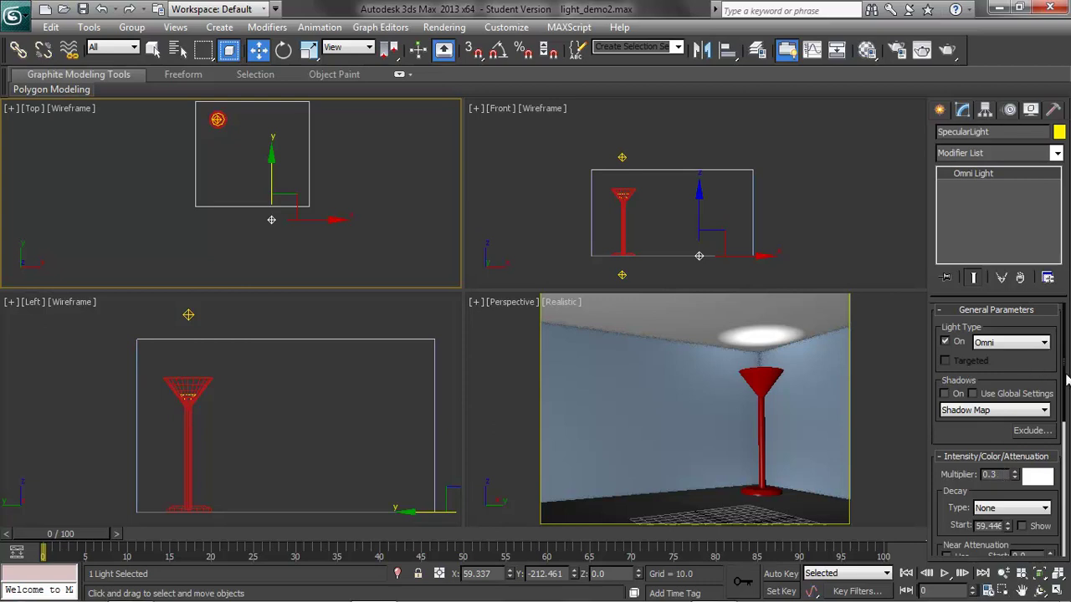
pyautogui.moveTo(1065, 382); pyautogui.dragTo(1062, 462)
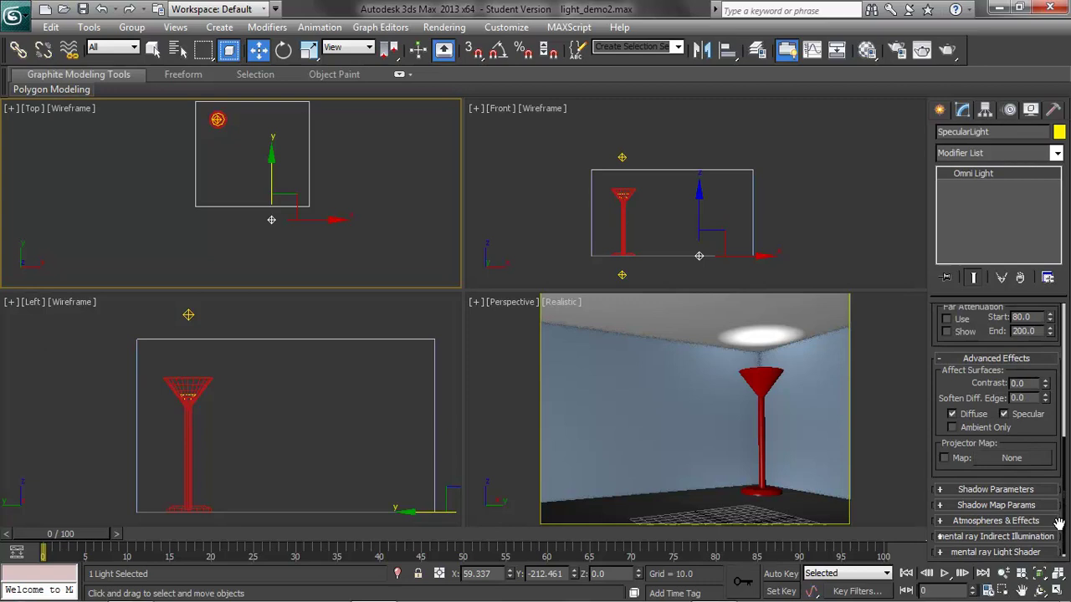
pyautogui.click(951, 415)
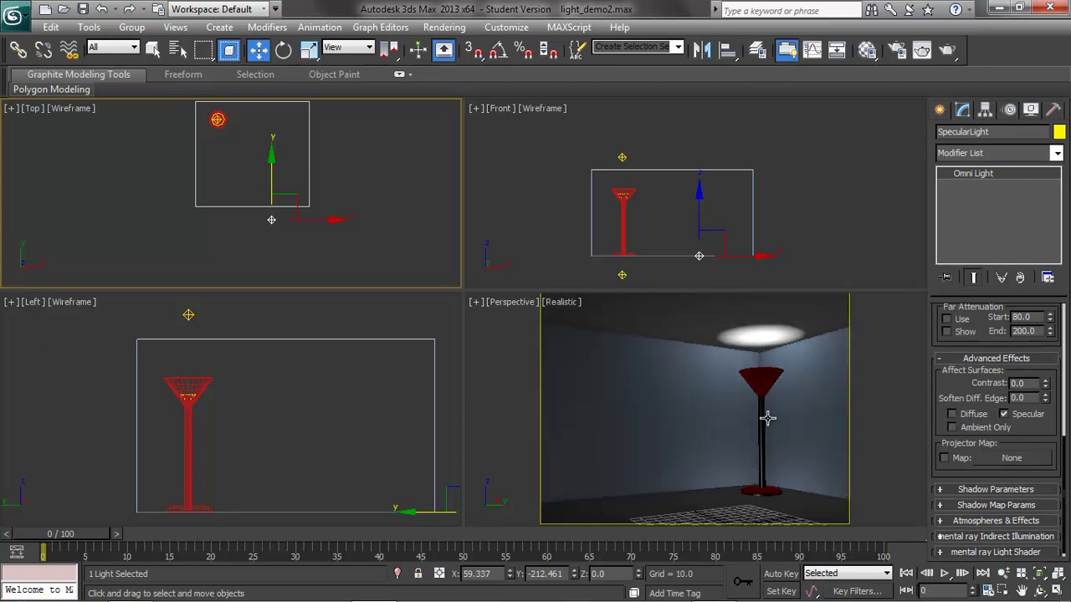
# Move the SpecularLight in the Front view to about X -4.4, Z 80.2, and test-render the perspective view.
pyautogui.click(705, 209)
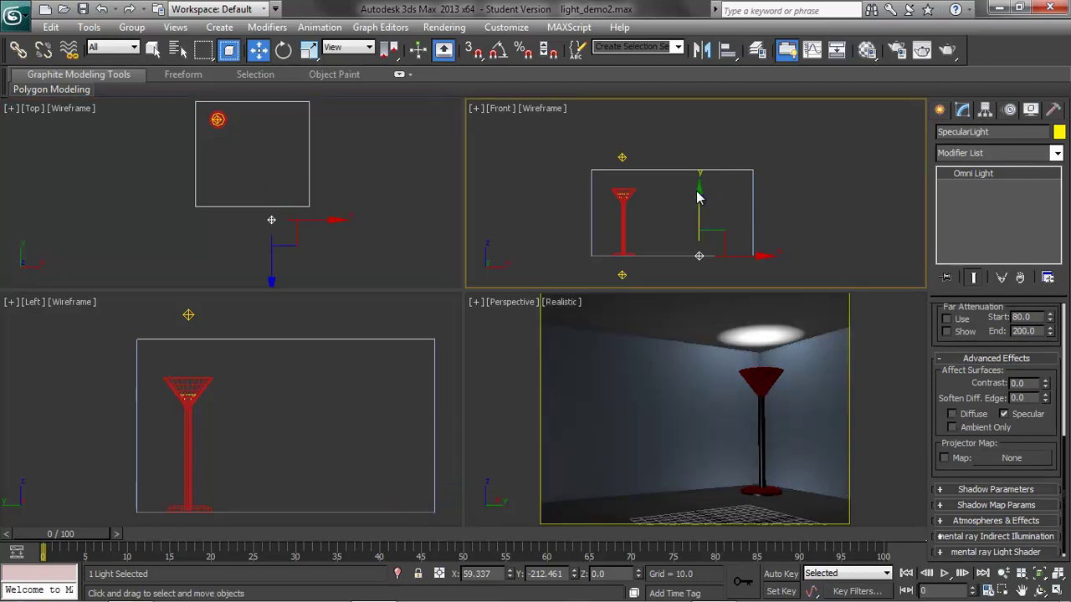
pyautogui.moveTo(701, 256); pyautogui.dragTo(735, 209)
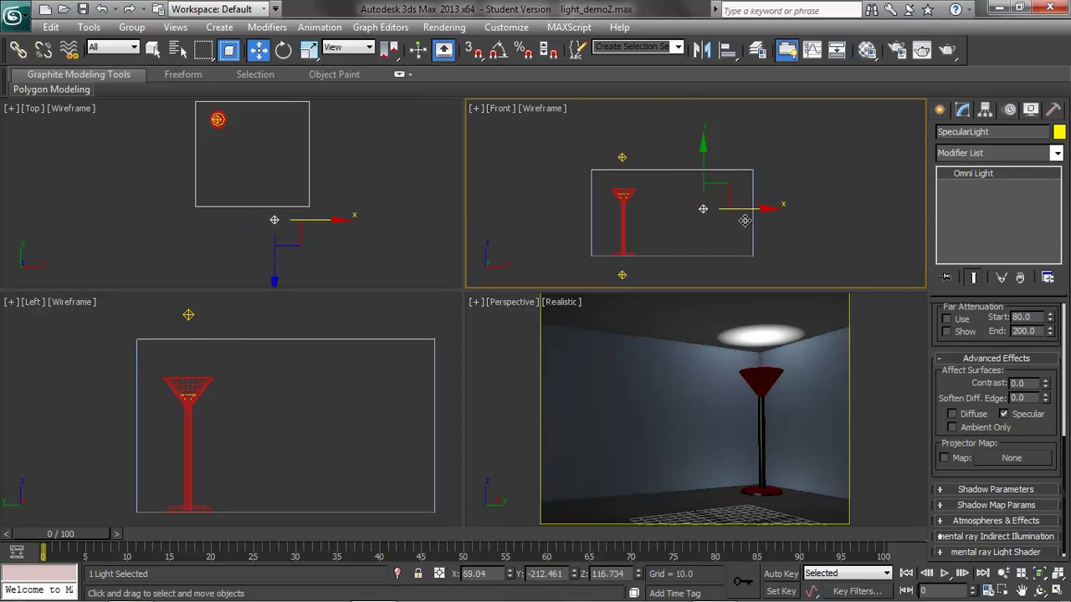
pyautogui.moveTo(701, 174); pyautogui.dragTo(703, 189)
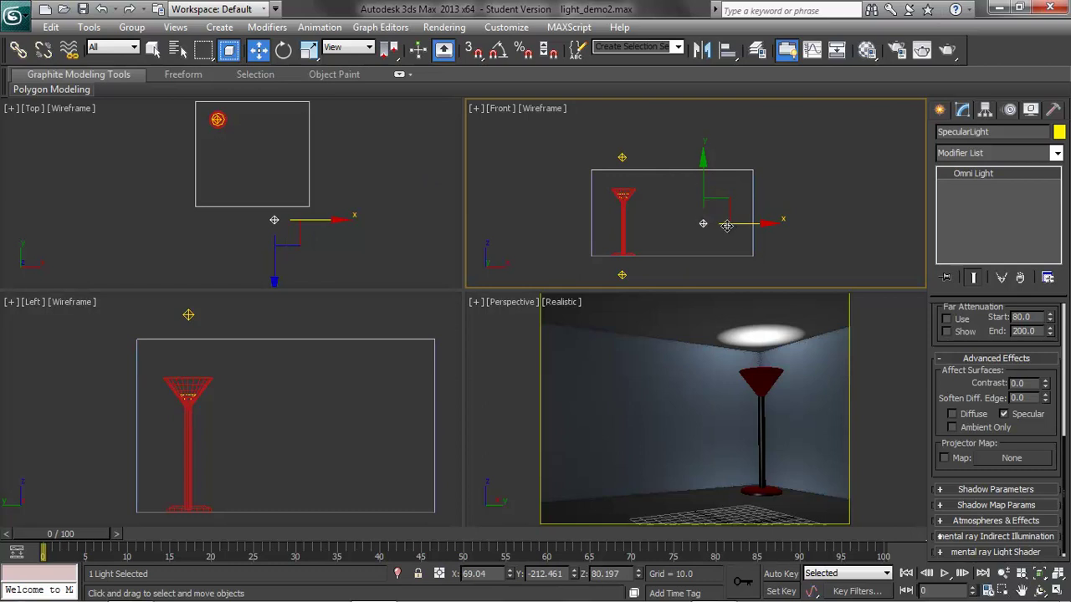
pyautogui.moveTo(735, 225); pyautogui.dragTo(703, 224)
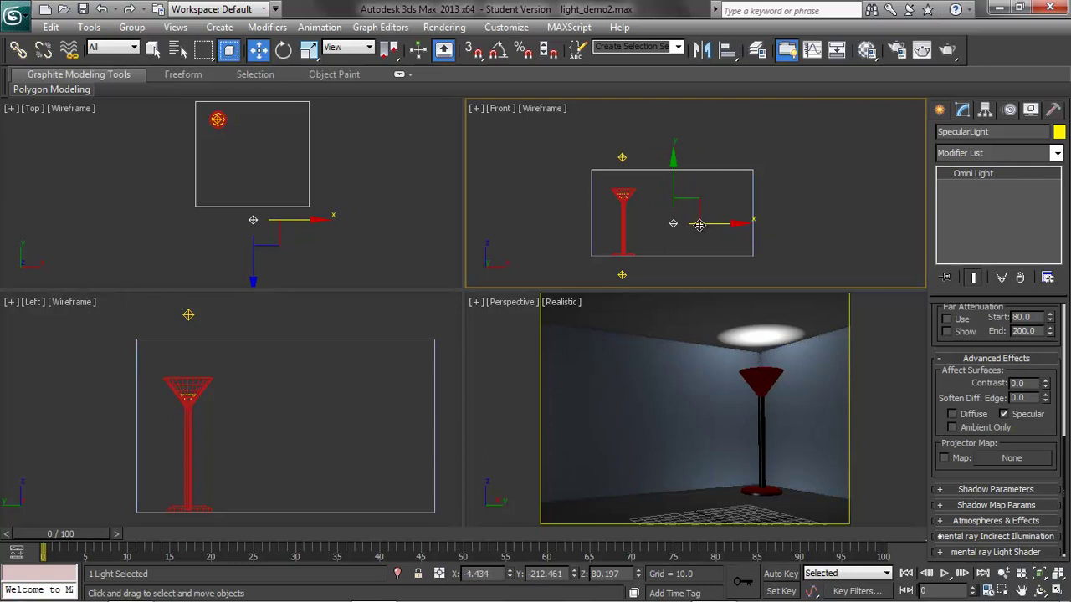
pyautogui.click(949, 52)
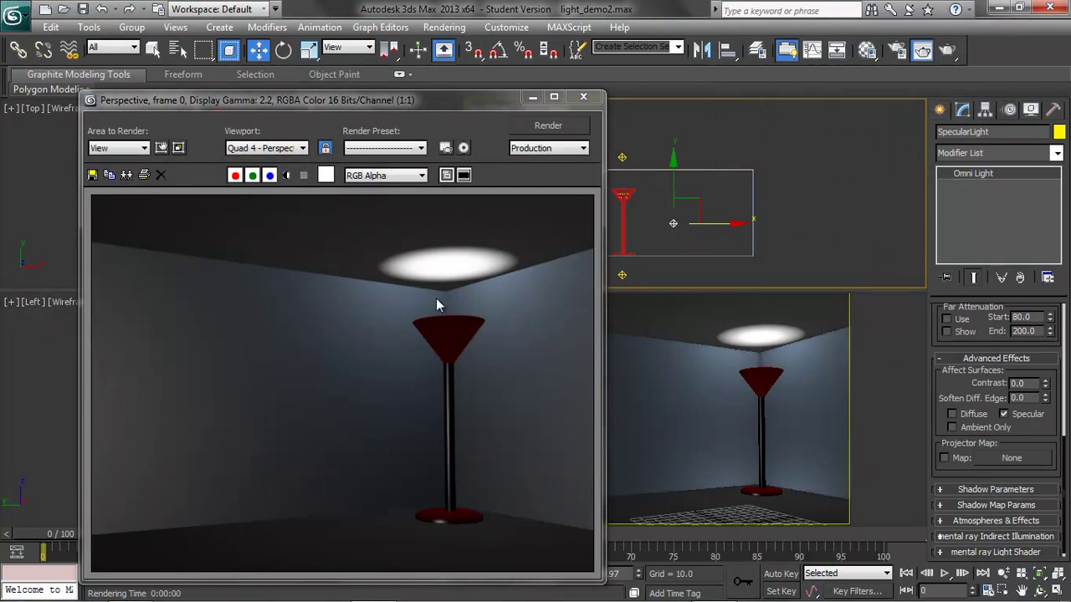
pyautogui.click(583, 97)
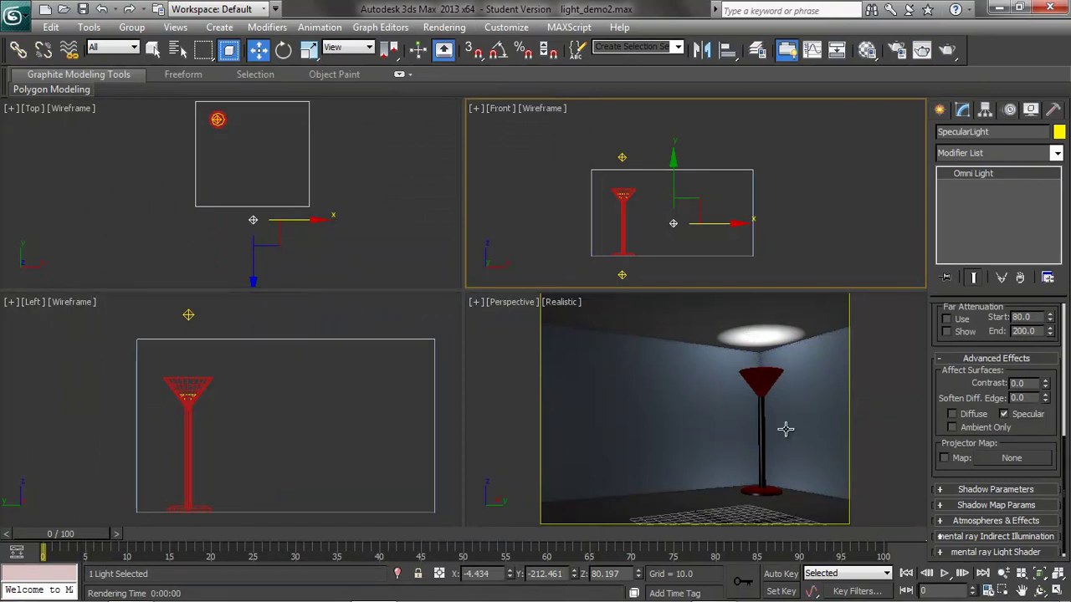
# Make the SpecularLight include only the Lamp Group for both illumination and shadow casting, and test-render the perspective view.
pyautogui.scroll(5, 1064, 466)
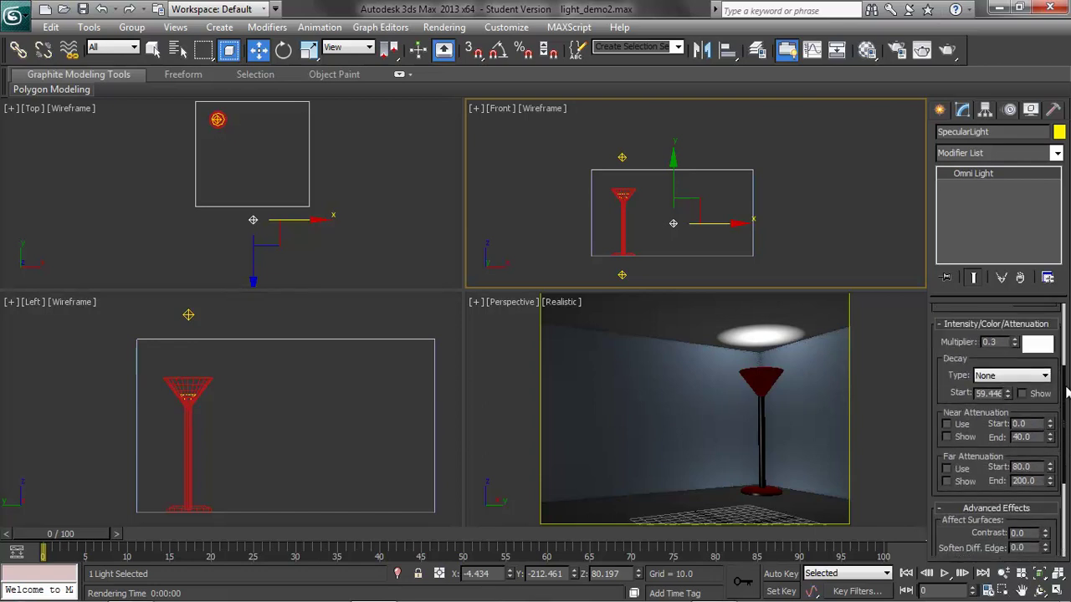
pyautogui.click(1033, 399)
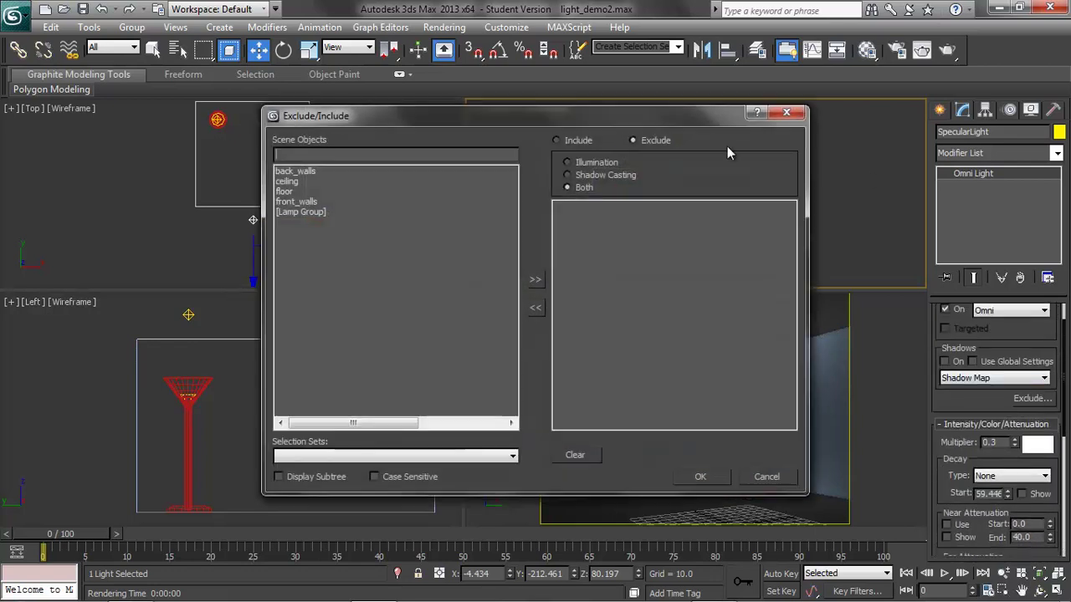
pyautogui.click(305, 213)
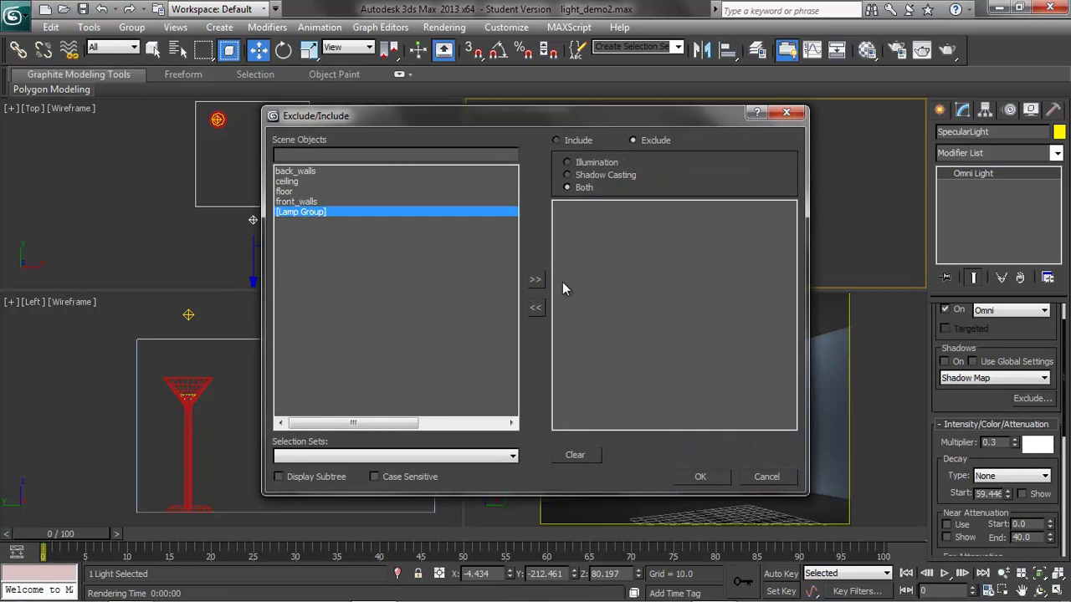
pyautogui.click(535, 281)
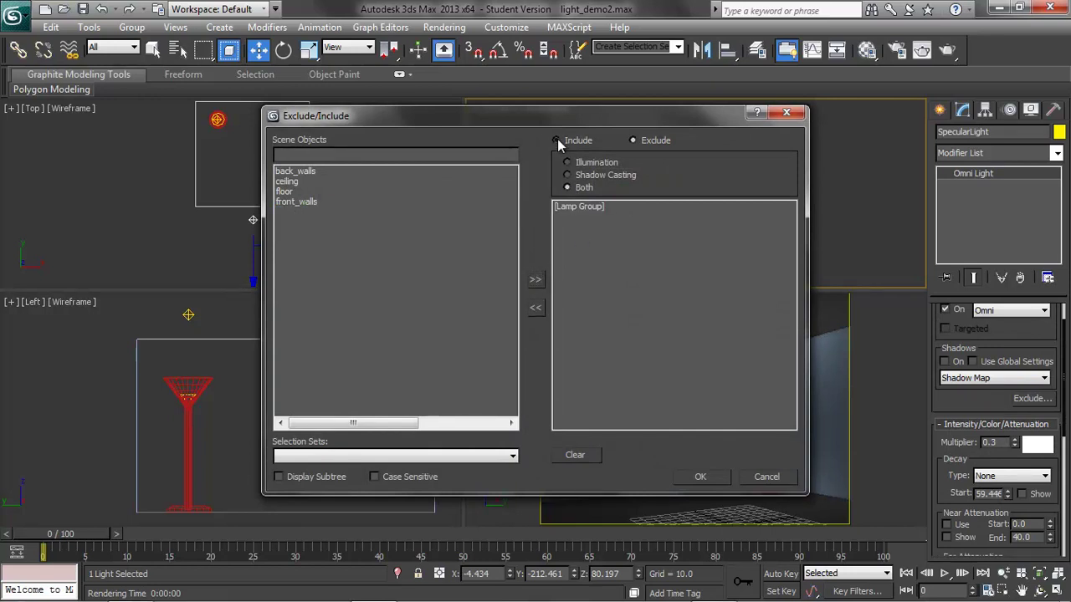
pyautogui.click(711, 474)
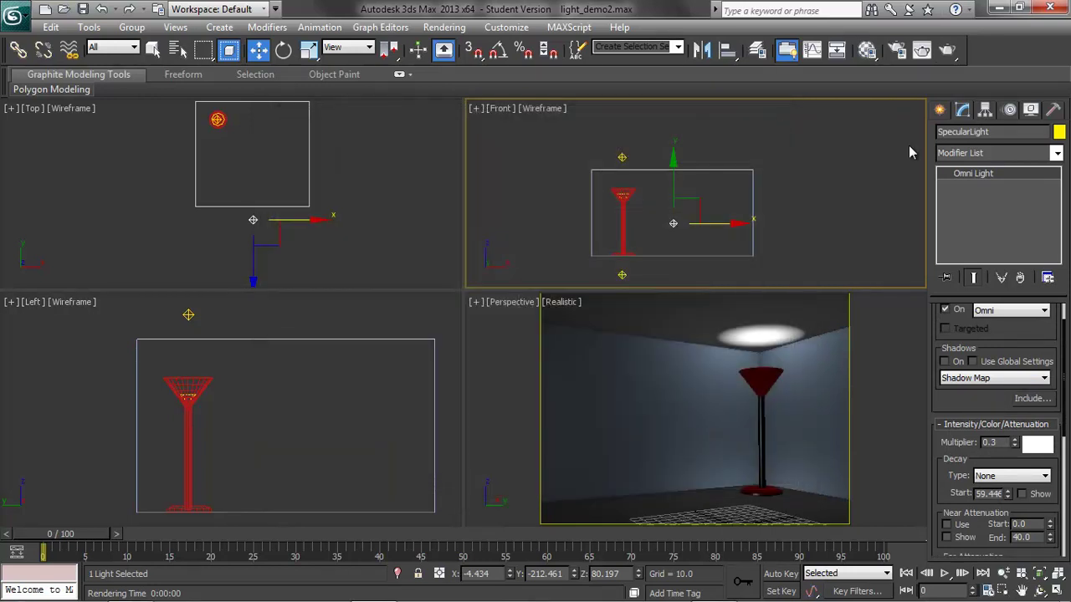
pyautogui.click(946, 50)
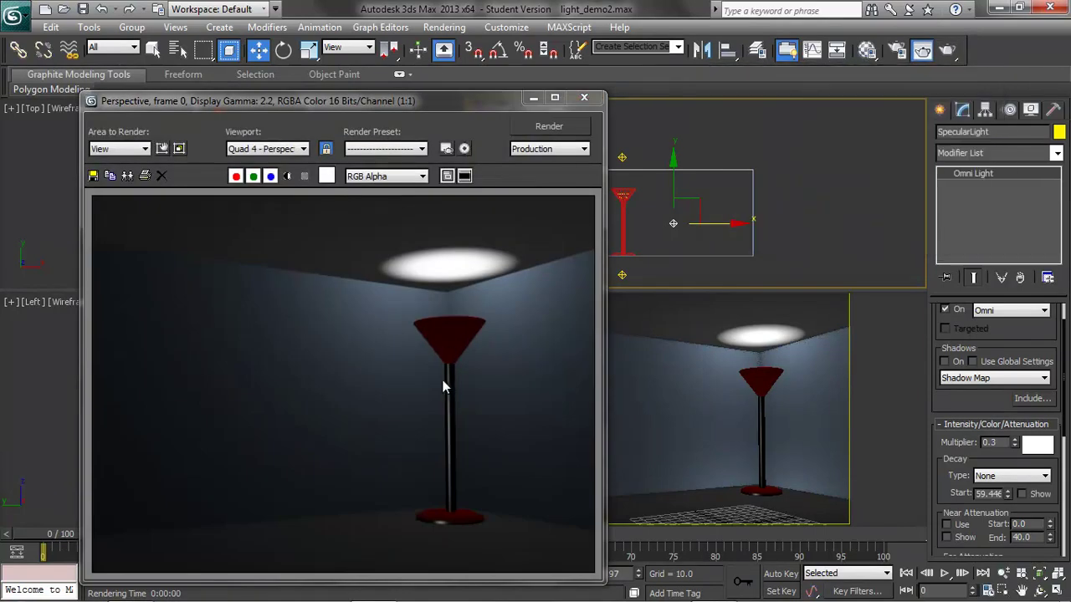